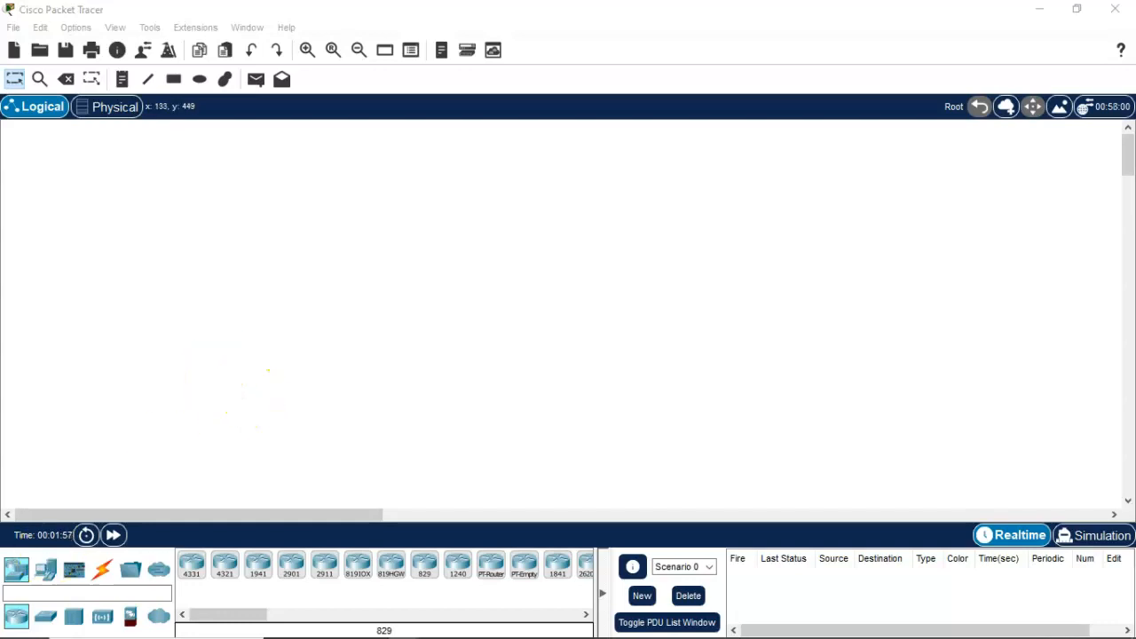
{"action": "left_click", "coordinate": [154, 637]}
{"action": "left_click", "coordinate": [720, 338]}
{"action": "left_click", "coordinate": [148, 517]}
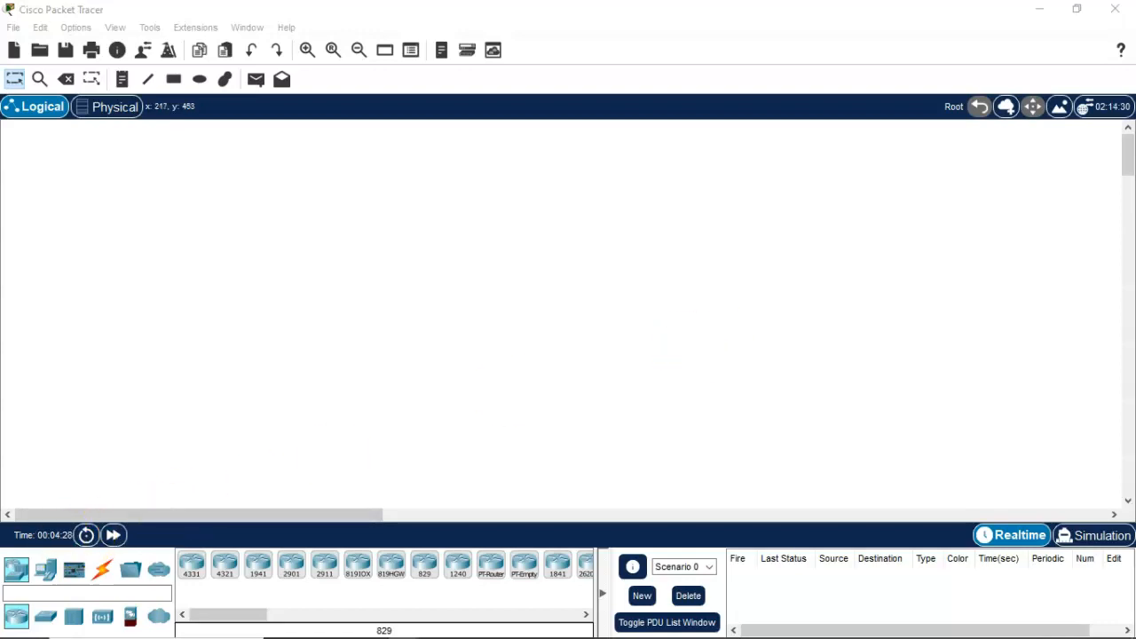
{"action": "left_click", "coordinate": [166, 406]}
{"action": "left_click", "coordinate": [127, 436]}
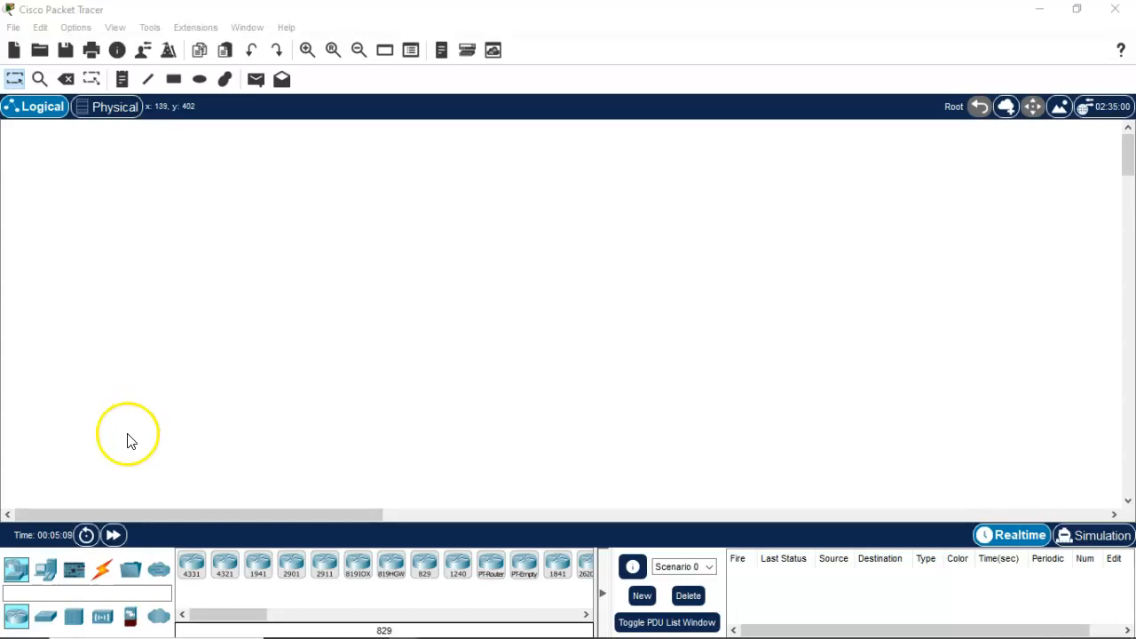
{"action": "left_click", "coordinate": [264, 360]}
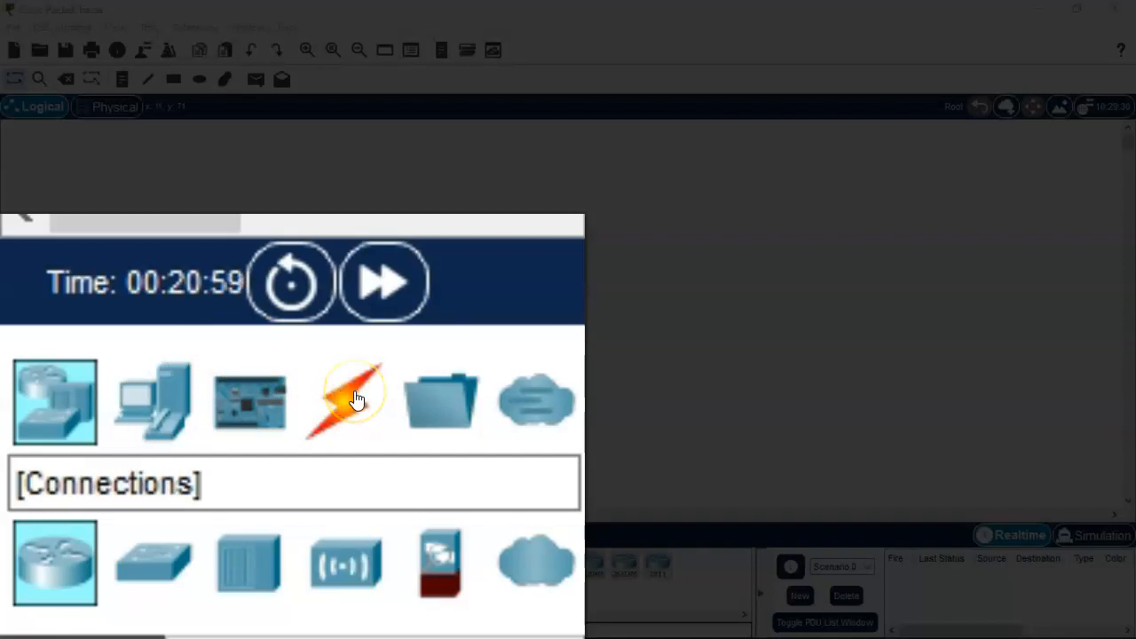
{"action": "left_click", "coordinate": [320, 392]}
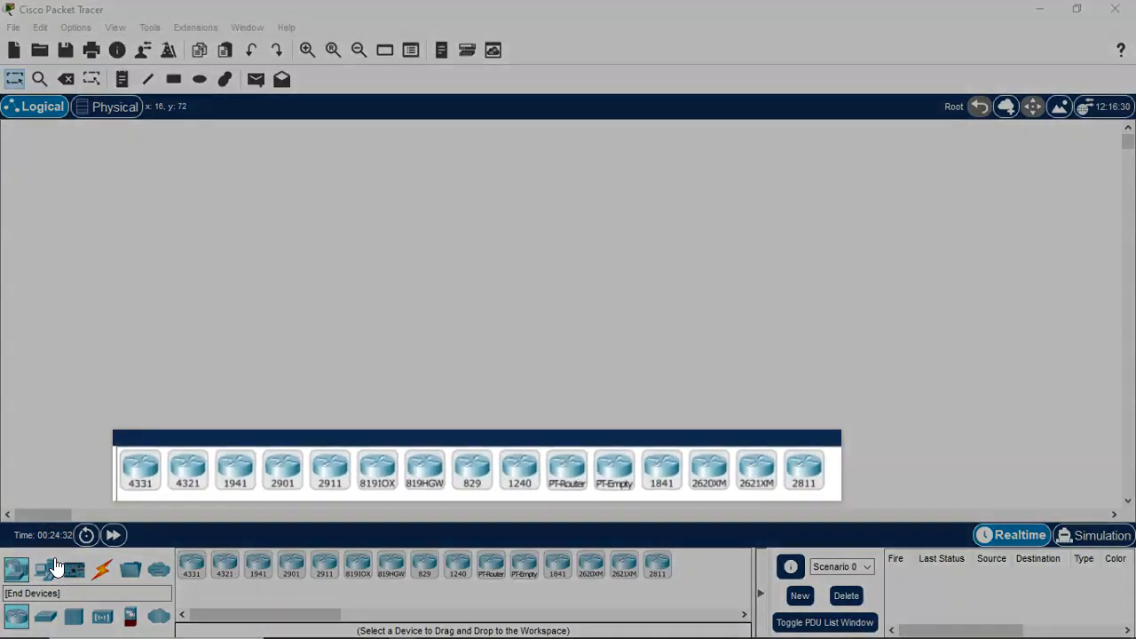
- Add a PC end device to the empty workspace and position it in the lower-left area
{"action": "left_click", "coordinate": [55, 566]}
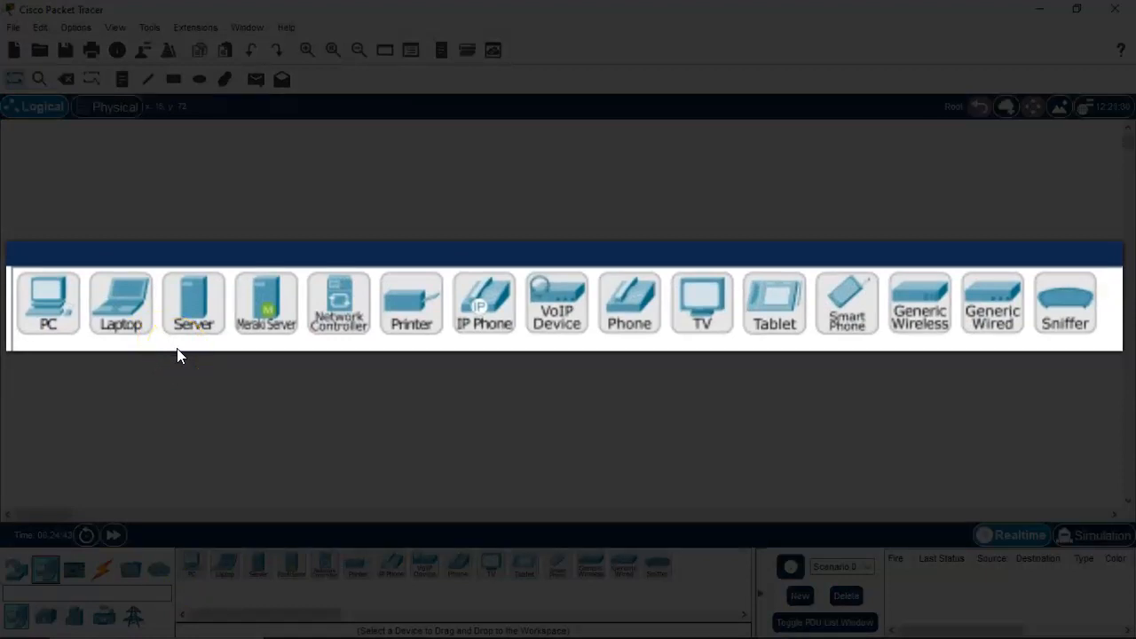
{"action": "left_click", "coordinate": [50, 303]}
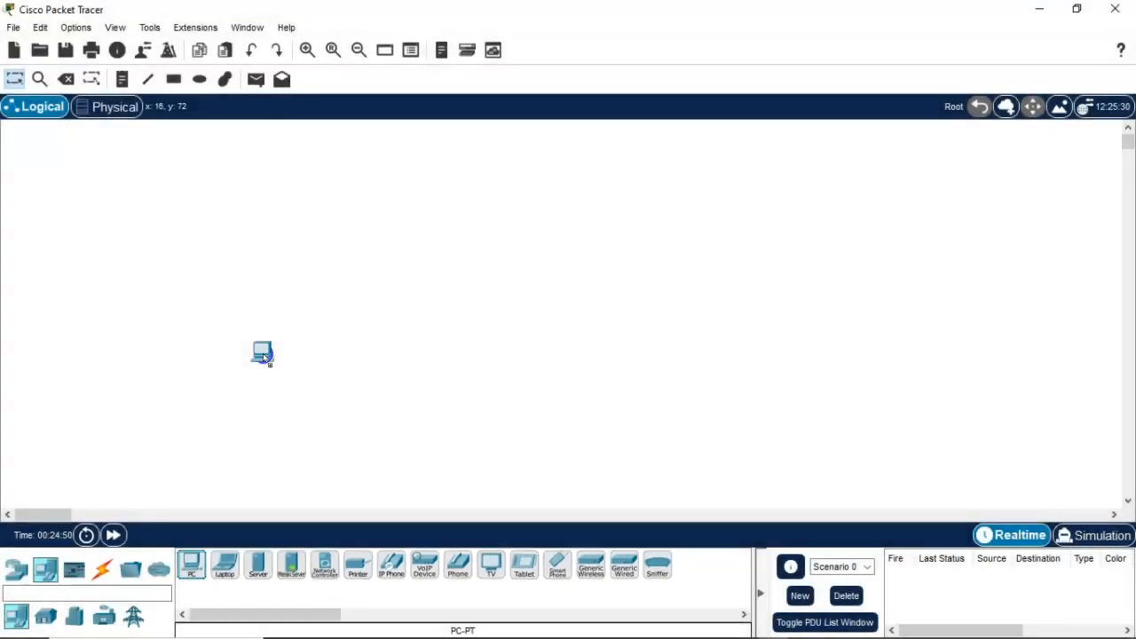
{"action": "left_click", "coordinate": [264, 356]}
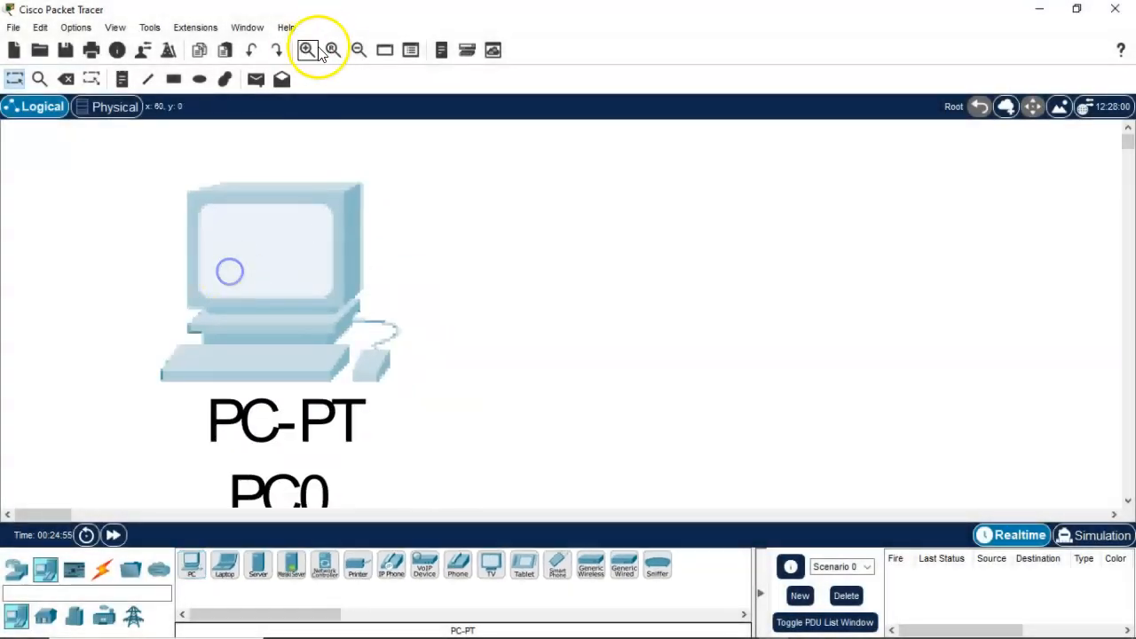
{"action": "left_click", "coordinate": [357, 50]}
{"action": "left_click", "coordinate": [357, 50]}
{"action": "left_click", "coordinate": [358, 50]}
{"action": "left_click", "coordinate": [358, 50]}
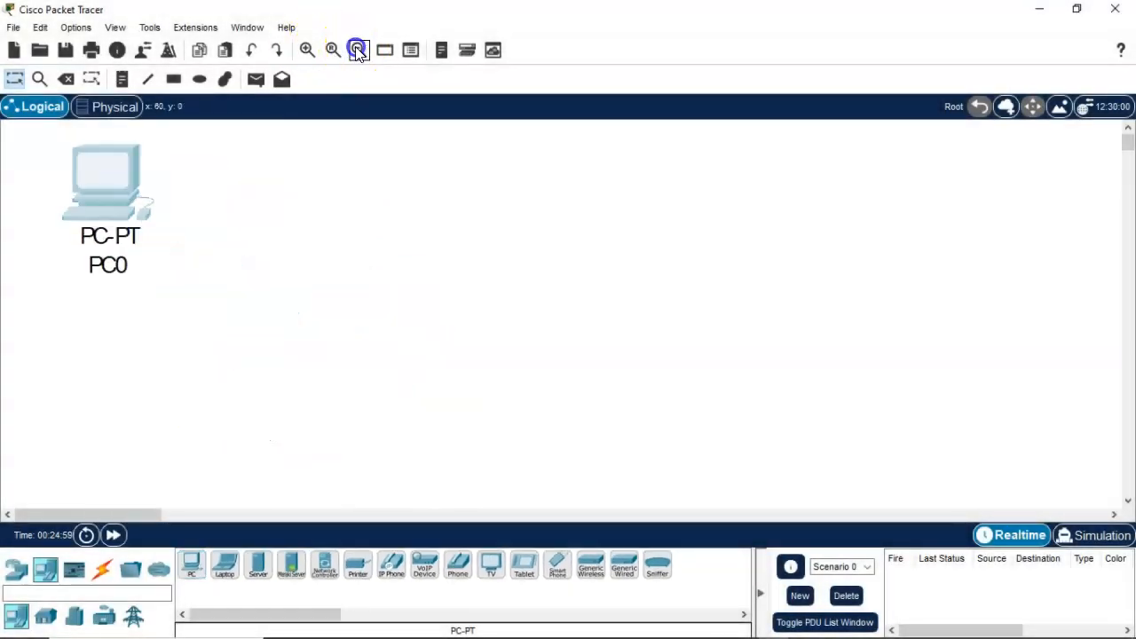
{"action": "left_click", "coordinate": [358, 50]}
{"action": "left_click_drag", "start_coordinate": [87, 170], "coordinate": [233, 395]}
{"action": "left_click", "coordinate": [358, 50]}
{"action": "left_click_drag", "start_coordinate": [170, 324], "coordinate": [233, 378]}
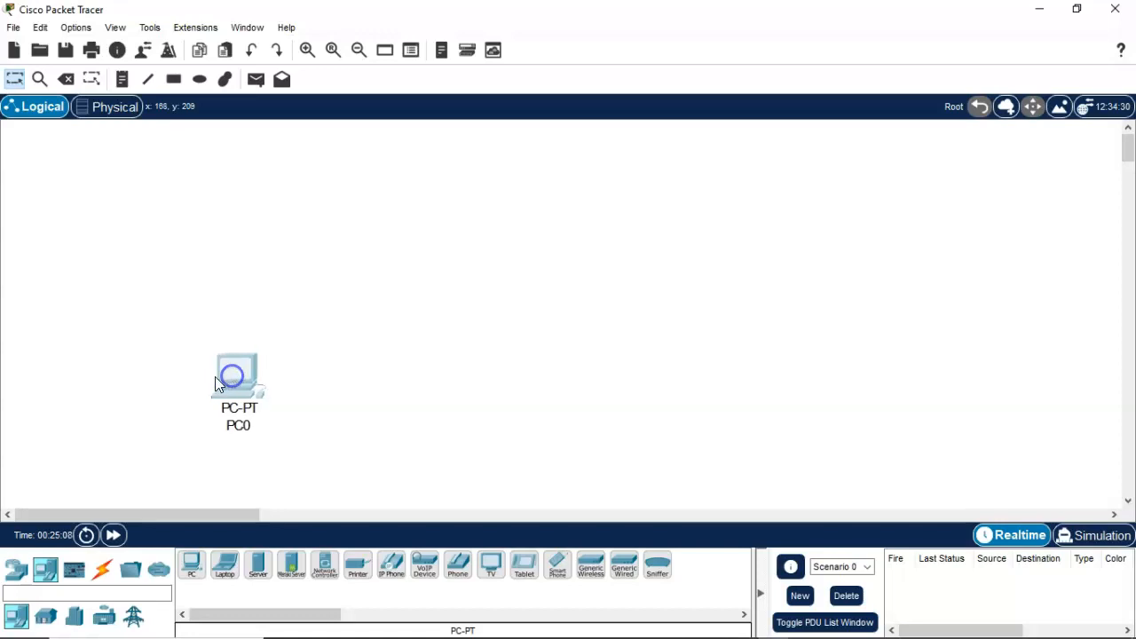
- Add a laptop to the lower right of the PC and shift the PC slightly upward
{"action": "left_click", "coordinate": [227, 570]}
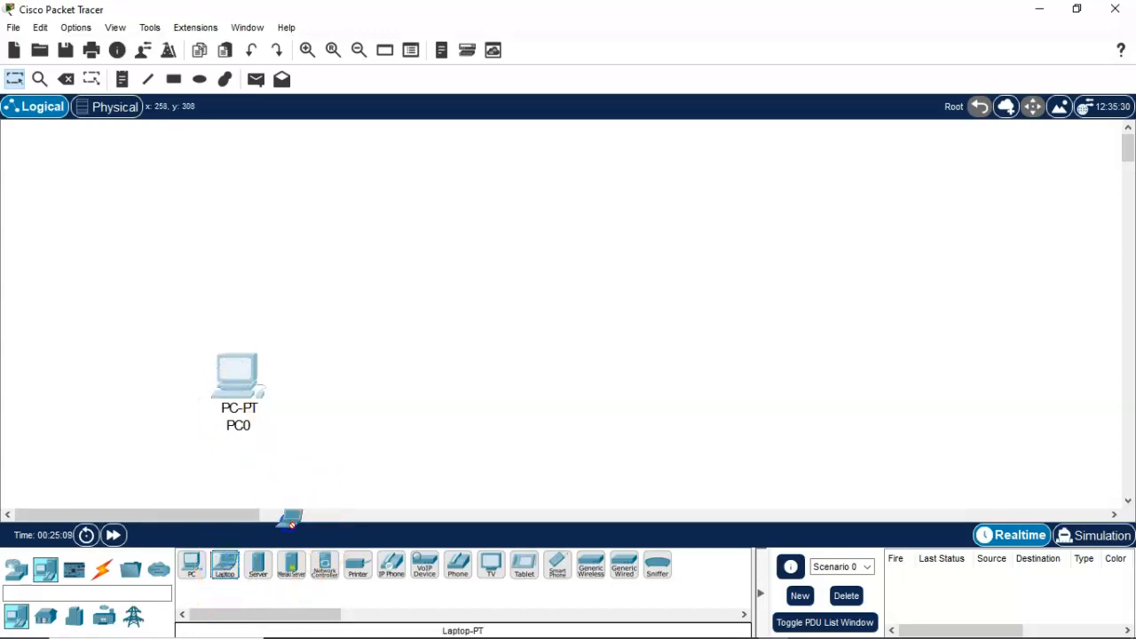
{"action": "left_click", "coordinate": [430, 411]}
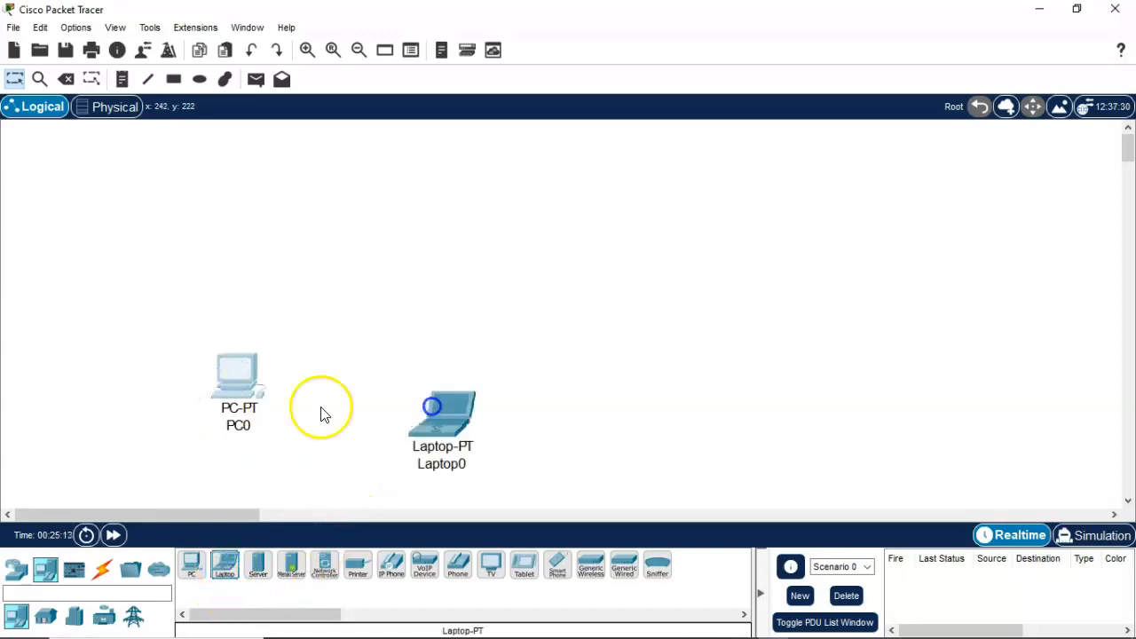
{"action": "left_click_drag", "start_coordinate": [237, 375], "coordinate": [223, 331]}
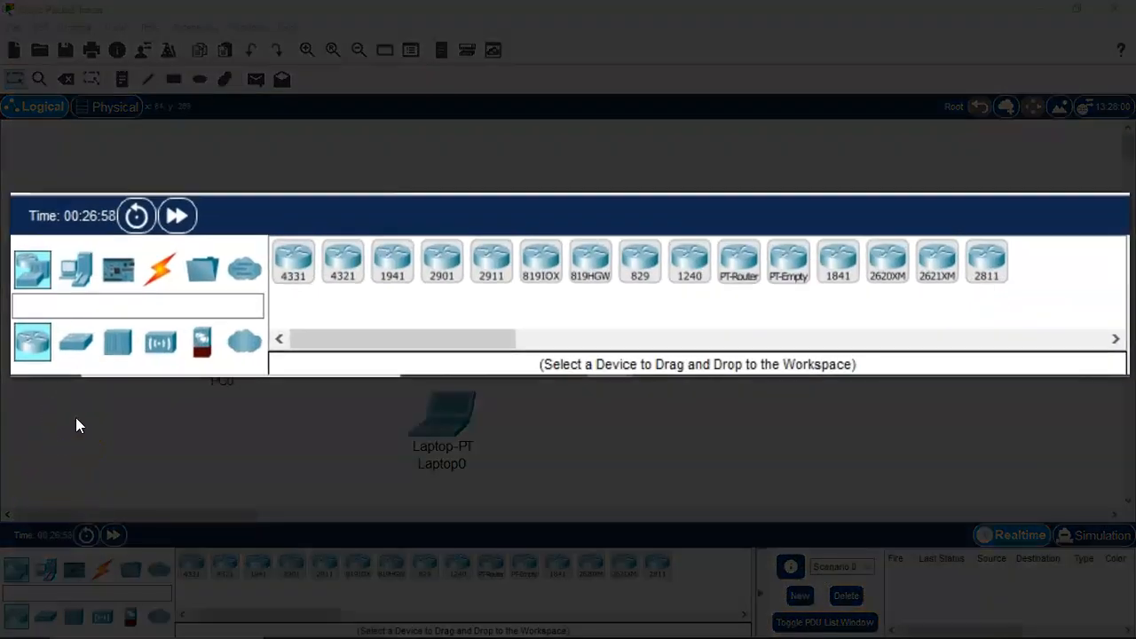
- Add a WRT300N wireless router above and between the PC and the laptop
{"action": "left_click", "coordinate": [32, 265]}
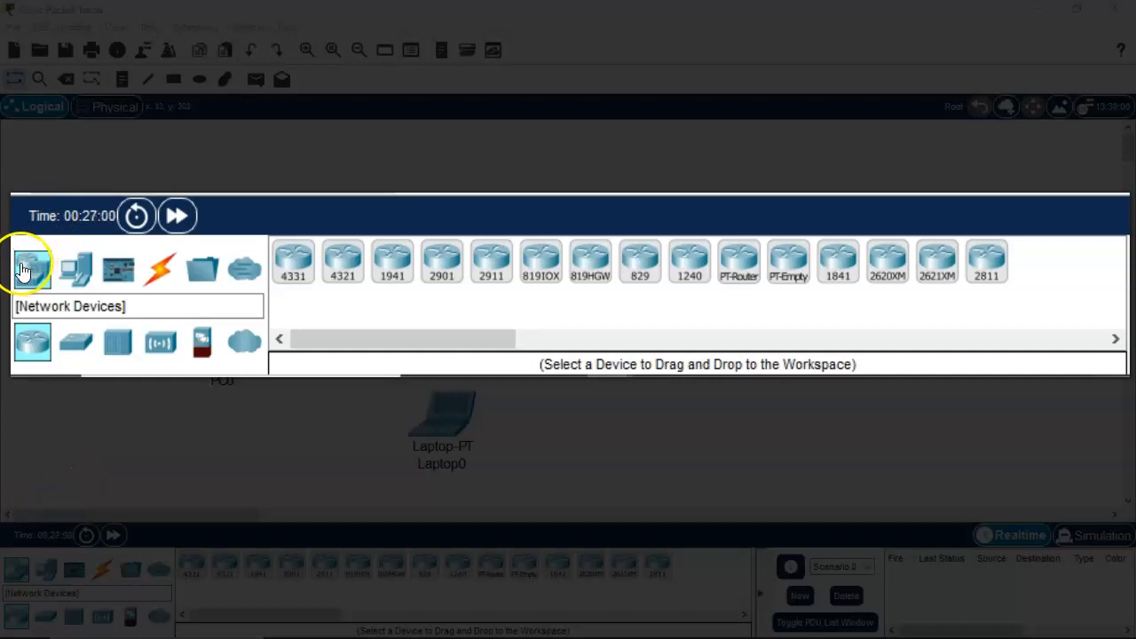
{"action": "left_click", "coordinate": [165, 341]}
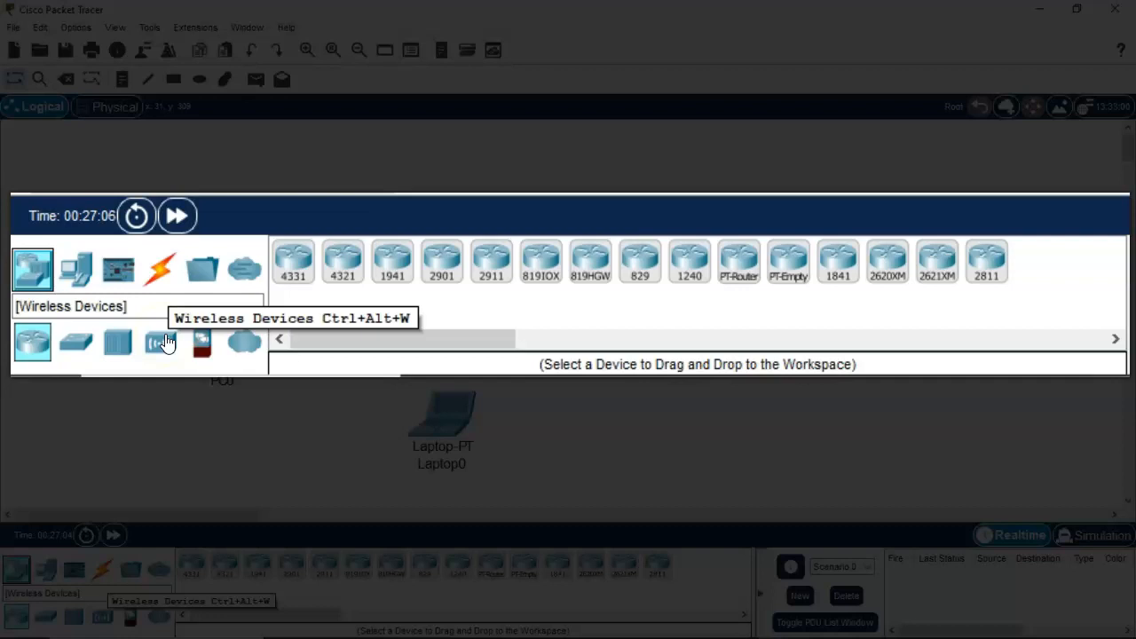
{"action": "left_click", "coordinate": [165, 341]}
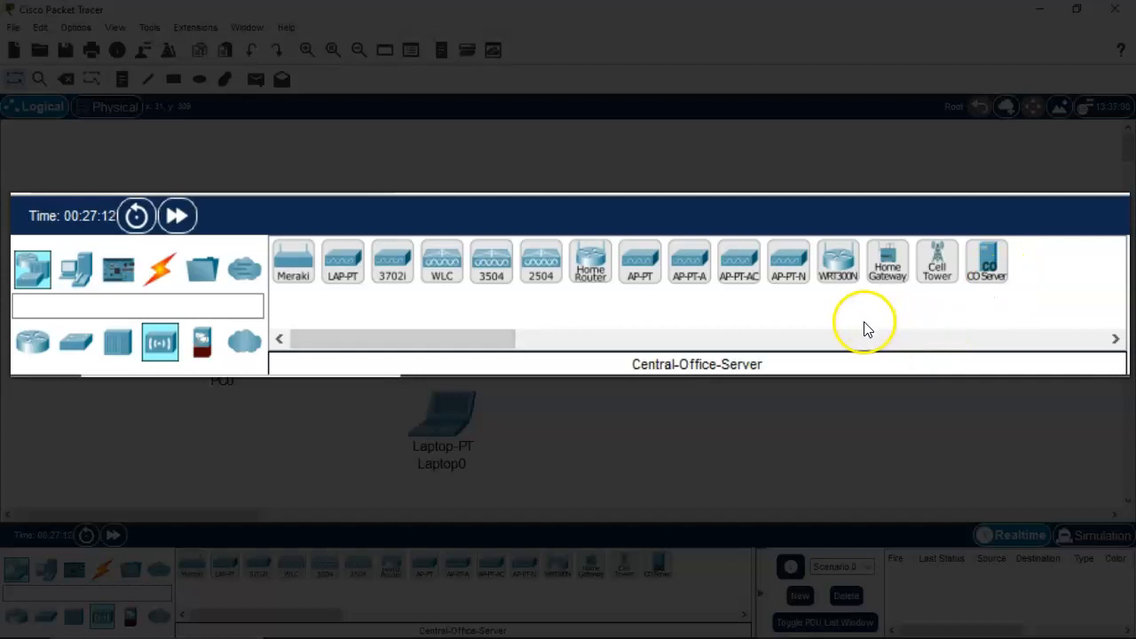
{"action": "left_click", "coordinate": [839, 264]}
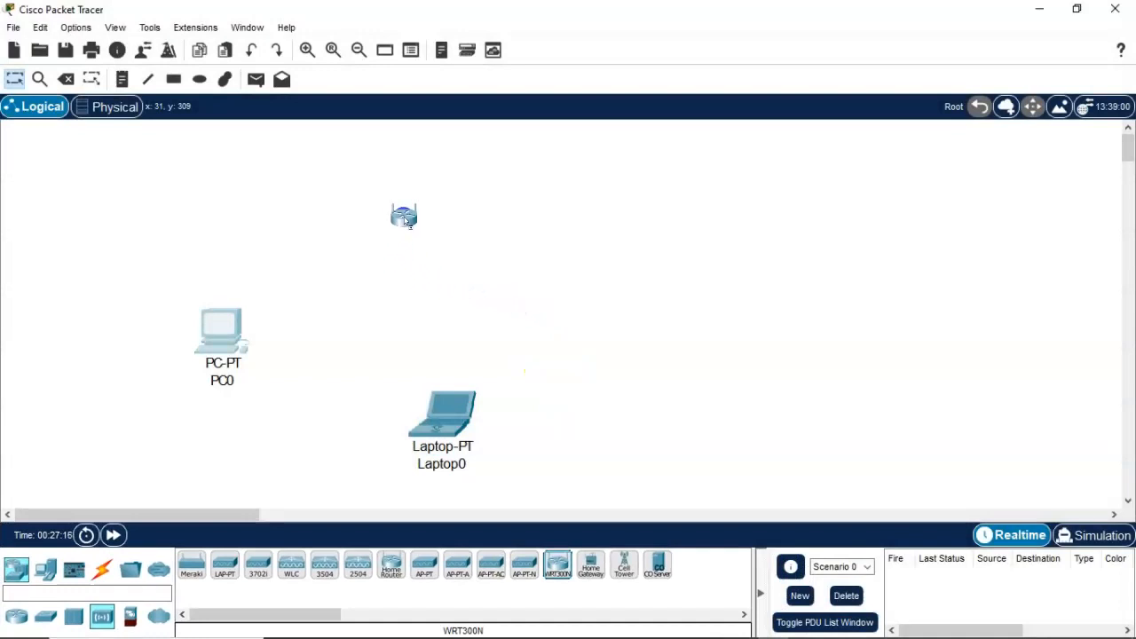
{"action": "left_click", "coordinate": [406, 221]}
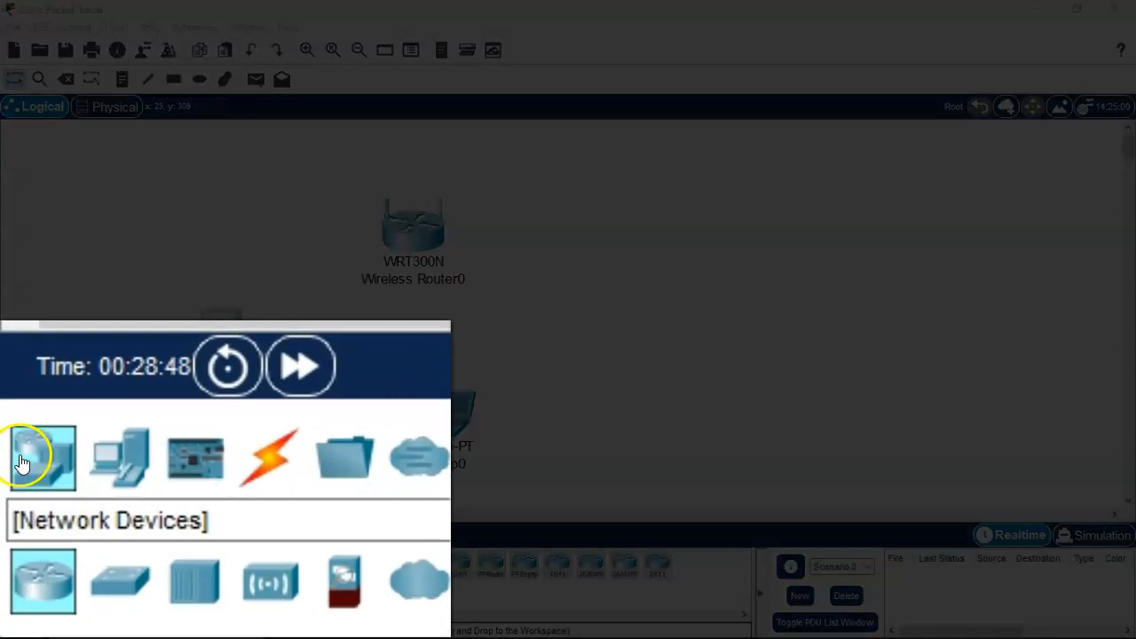
- Add a cable modem from the WAN Emulation devices to the lower right of the wireless router
{"action": "left_click", "coordinate": [23, 461]}
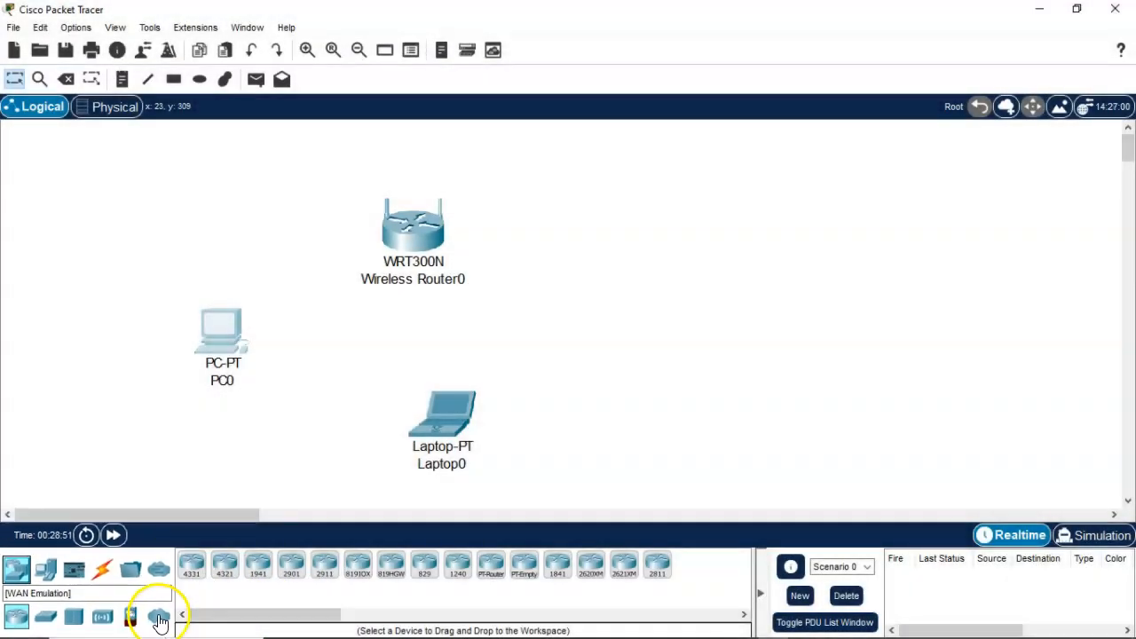
{"action": "left_click", "coordinate": [159, 620]}
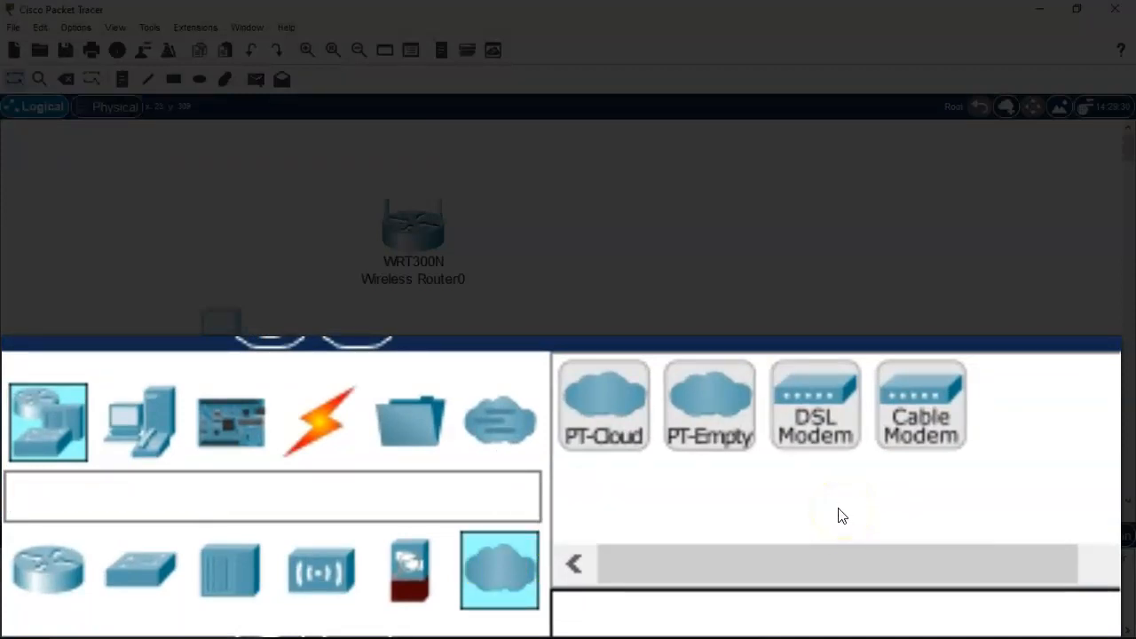
{"action": "left_click", "coordinate": [914, 395]}
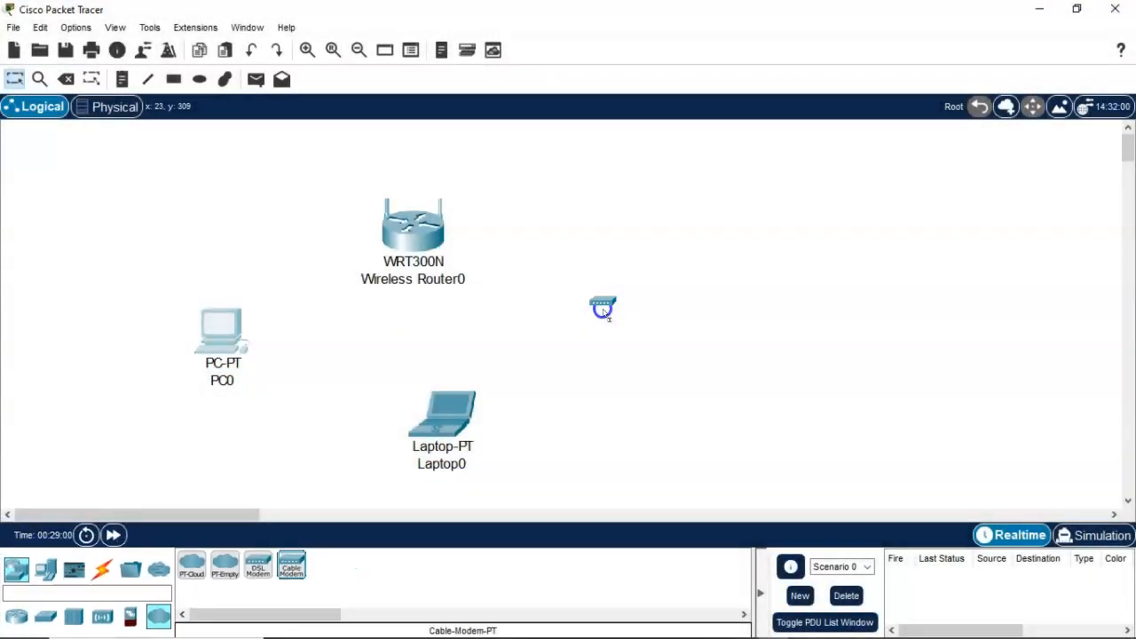
{"action": "left_click", "coordinate": [601, 320]}
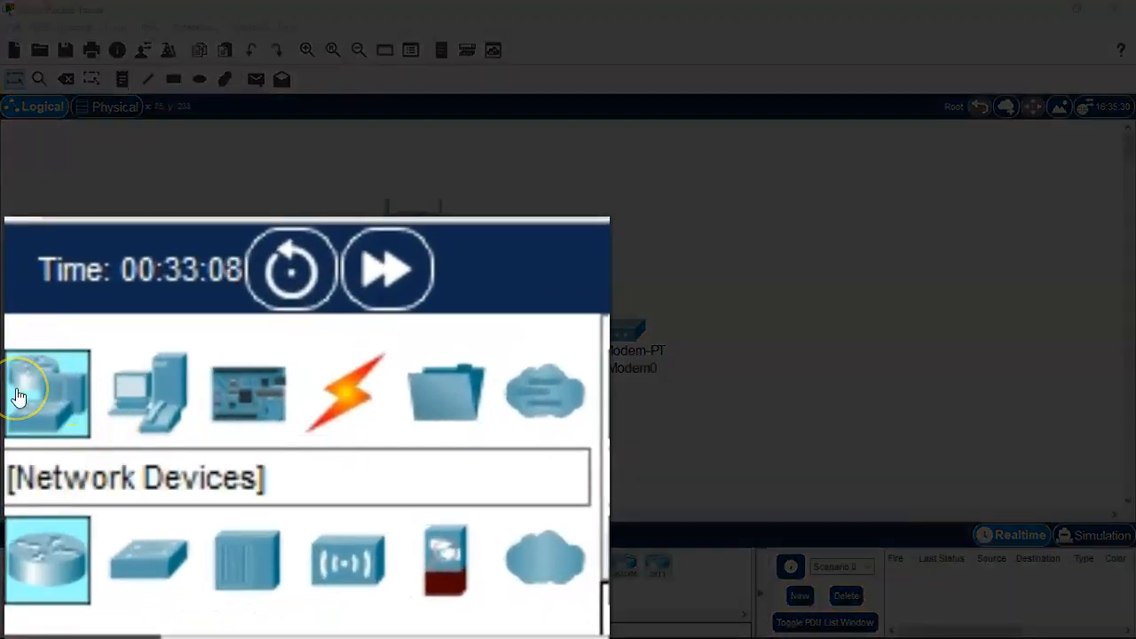
- Add a PT-Cloud to the right of the cable modem and a server to the right of the cloud
{"action": "left_click", "coordinate": [544, 559]}
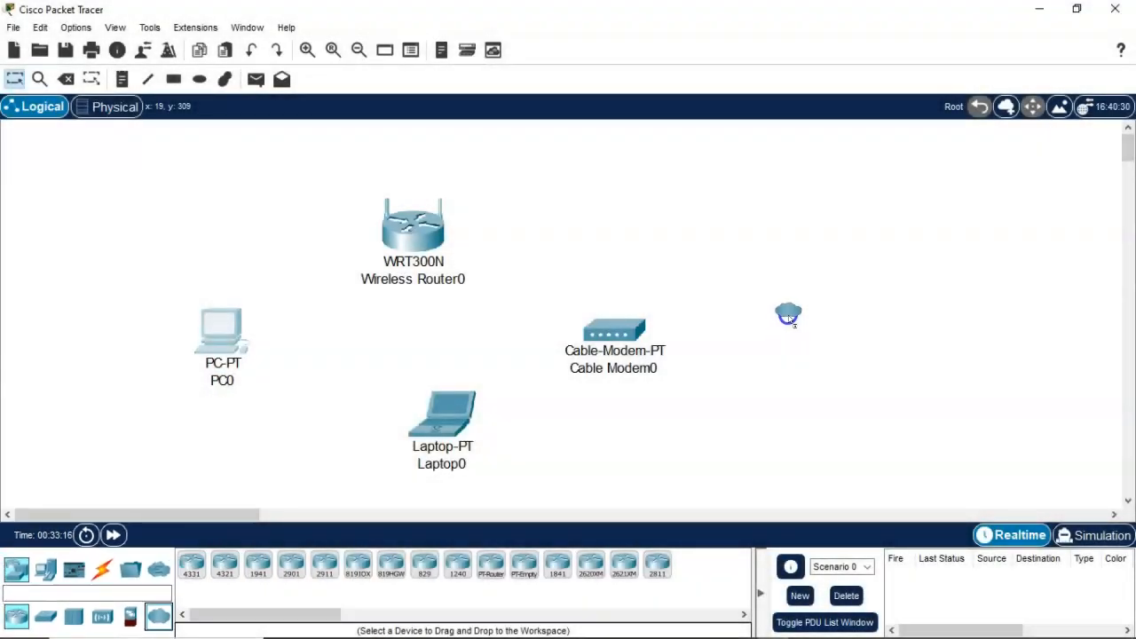
{"action": "left_click", "coordinate": [788, 315]}
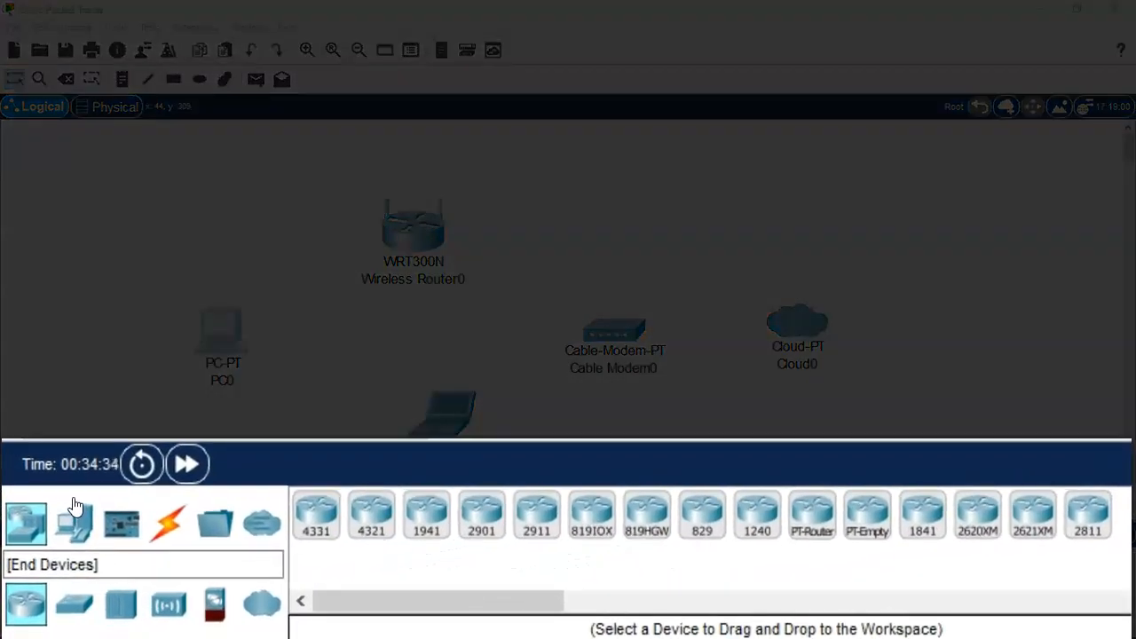
{"action": "left_click", "coordinate": [75, 506]}
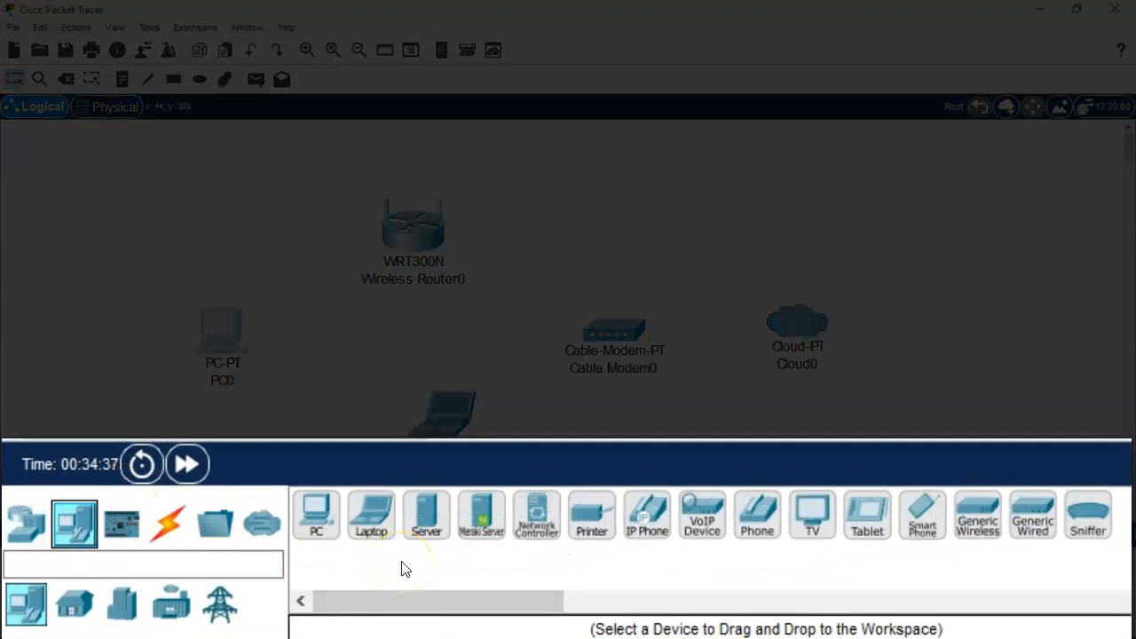
{"action": "left_click", "coordinate": [424, 517]}
{"action": "left_click_drag", "start_coordinate": [424, 517], "coordinate": [968, 337]}
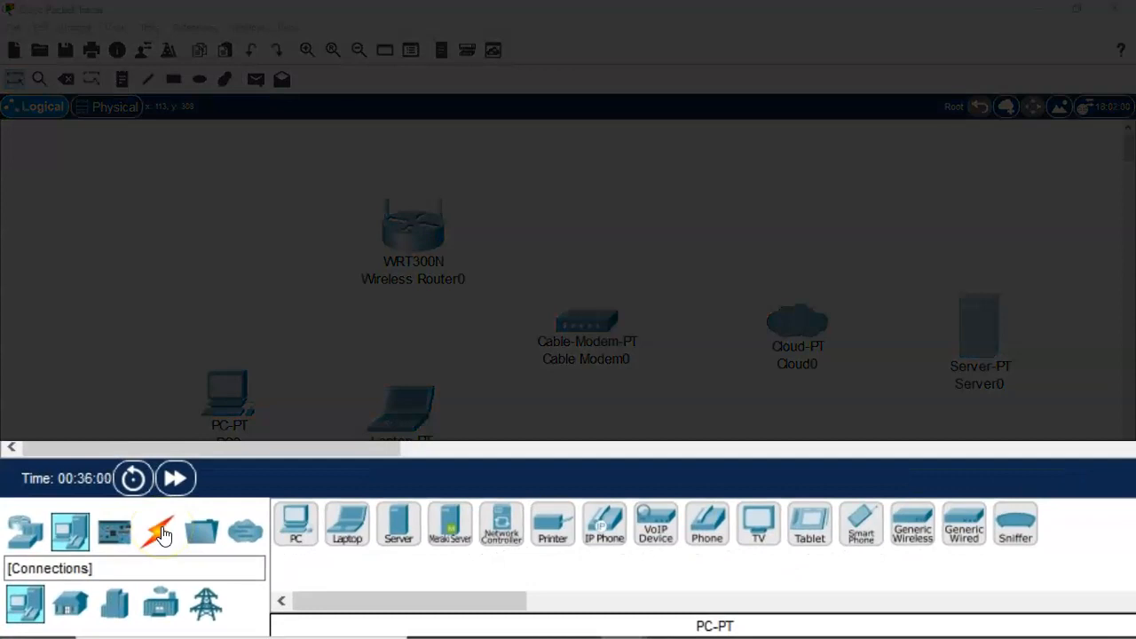
- Connect the PC's FastEthernet0 port to the wireless router's Ethernet 1 port with a Copper Straight-Through cable
{"action": "left_click", "coordinate": [161, 533]}
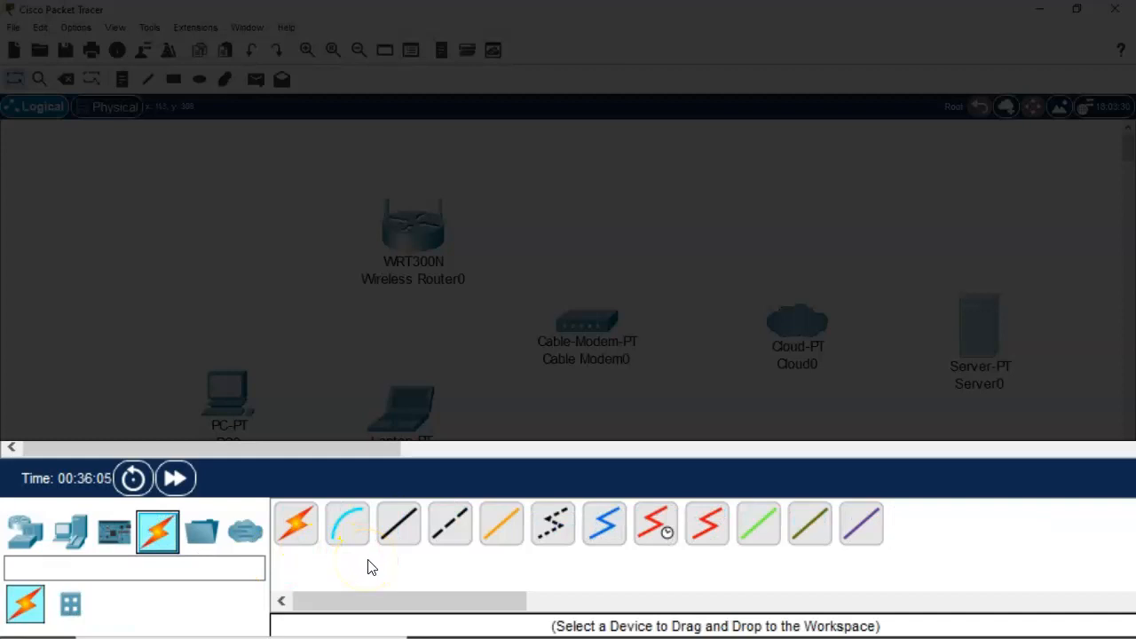
{"action": "left_click", "coordinate": [401, 526]}
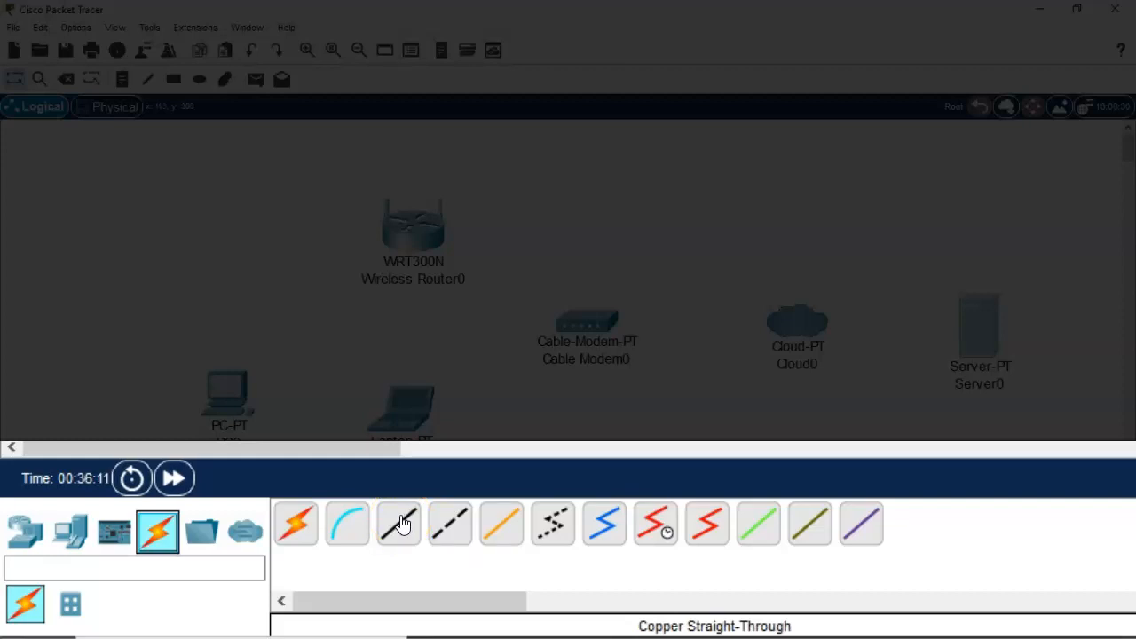
{"action": "left_click", "coordinate": [400, 522]}
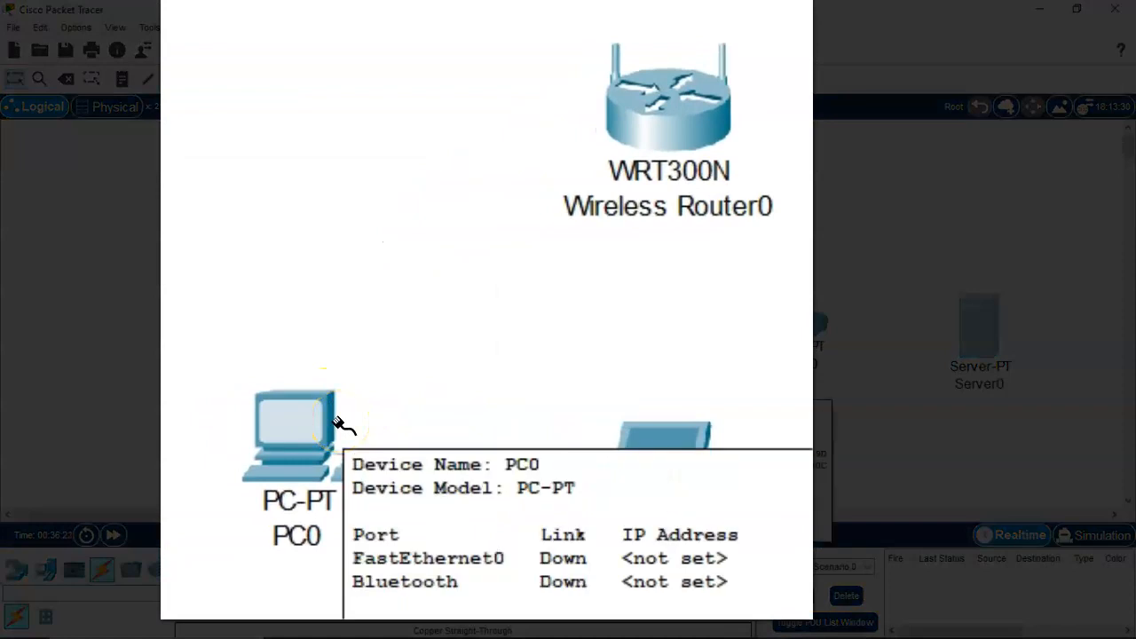
{"action": "left_click", "coordinate": [339, 425]}
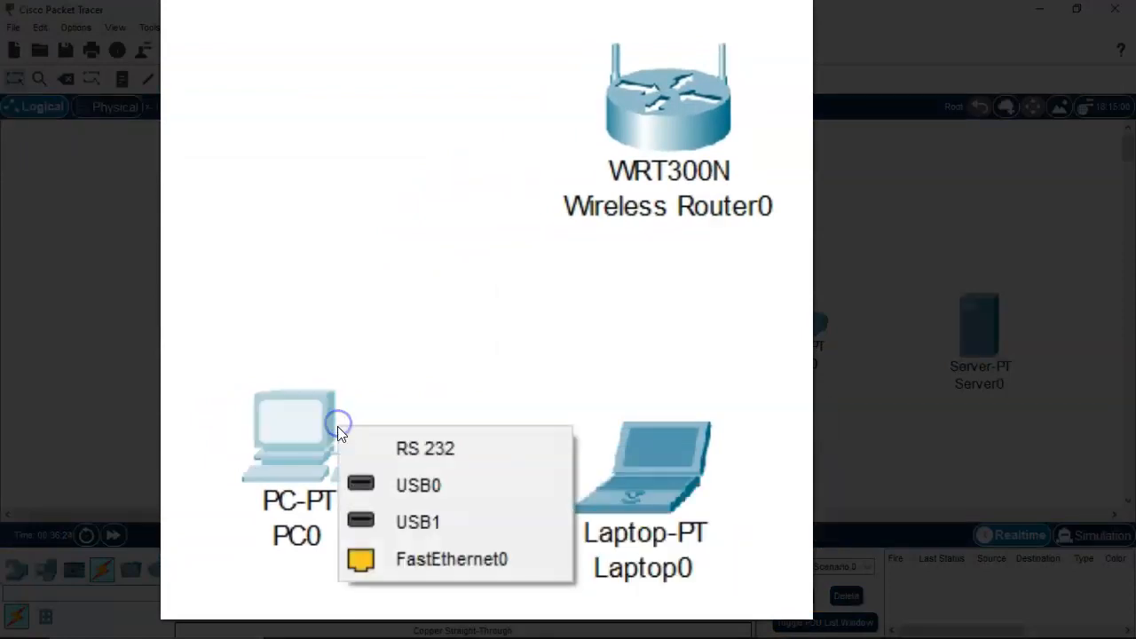
{"action": "left_click", "coordinate": [431, 555]}
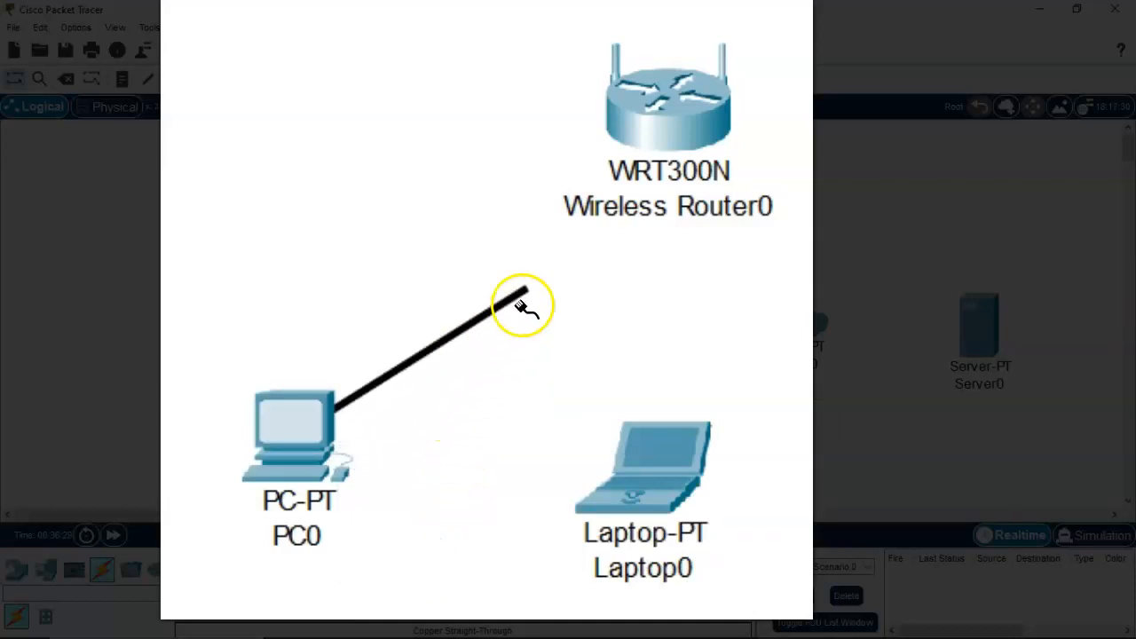
{"action": "left_click", "coordinate": [626, 136]}
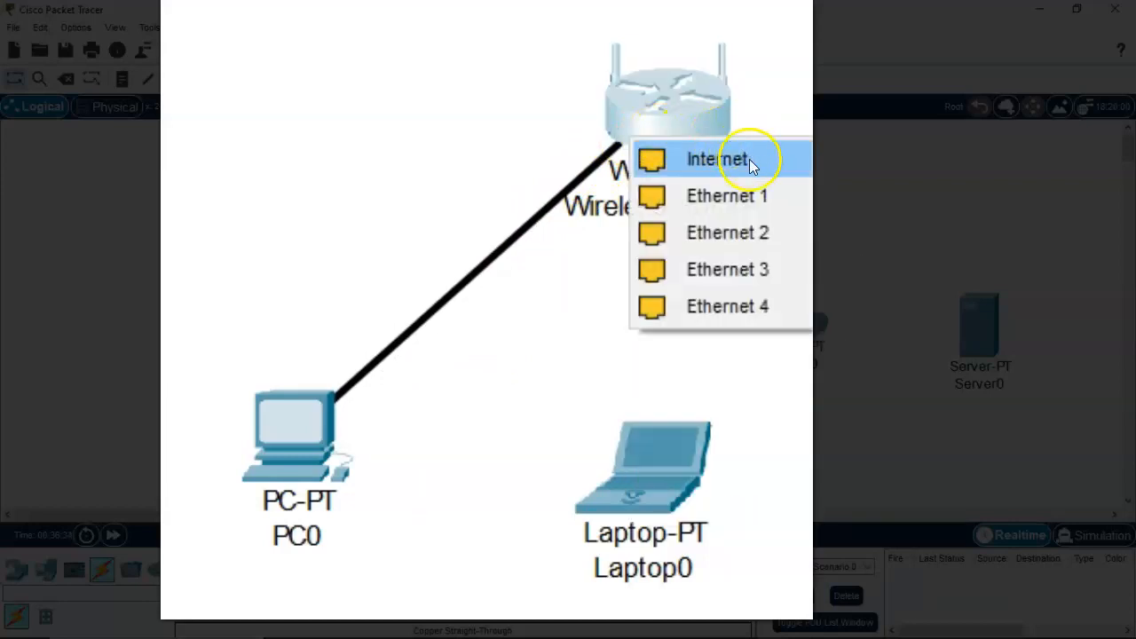
{"action": "left_click", "coordinate": [442, 274]}
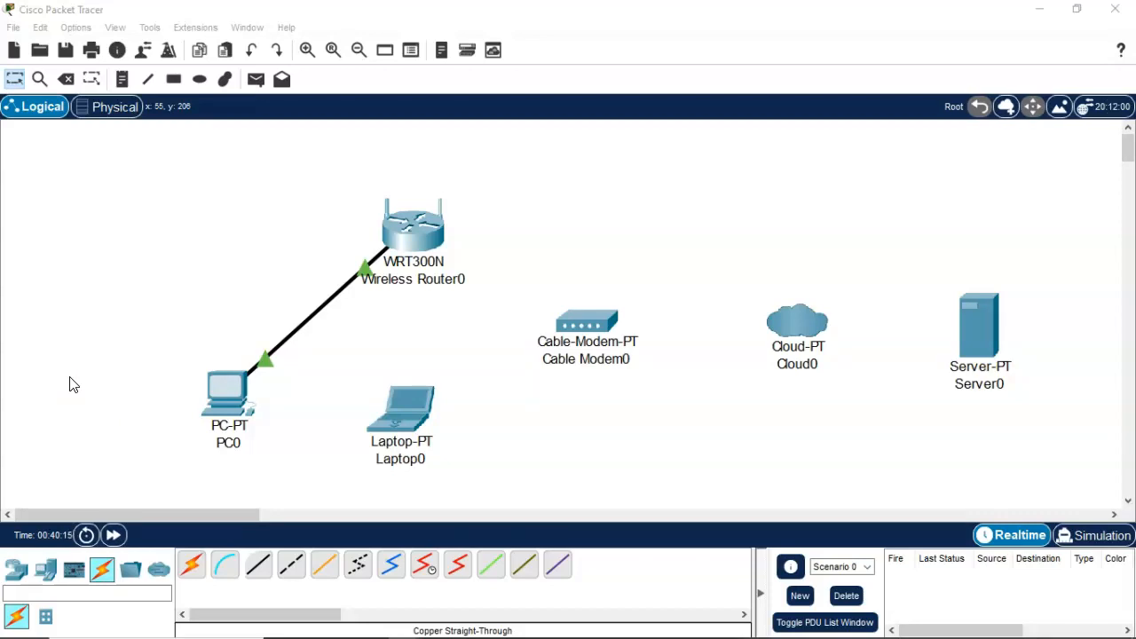
- Connect the wireless router's Internet port to the cable modem's Port 1 with a Copper Straight-Through cable
{"action": "left_click", "coordinate": [257, 572]}
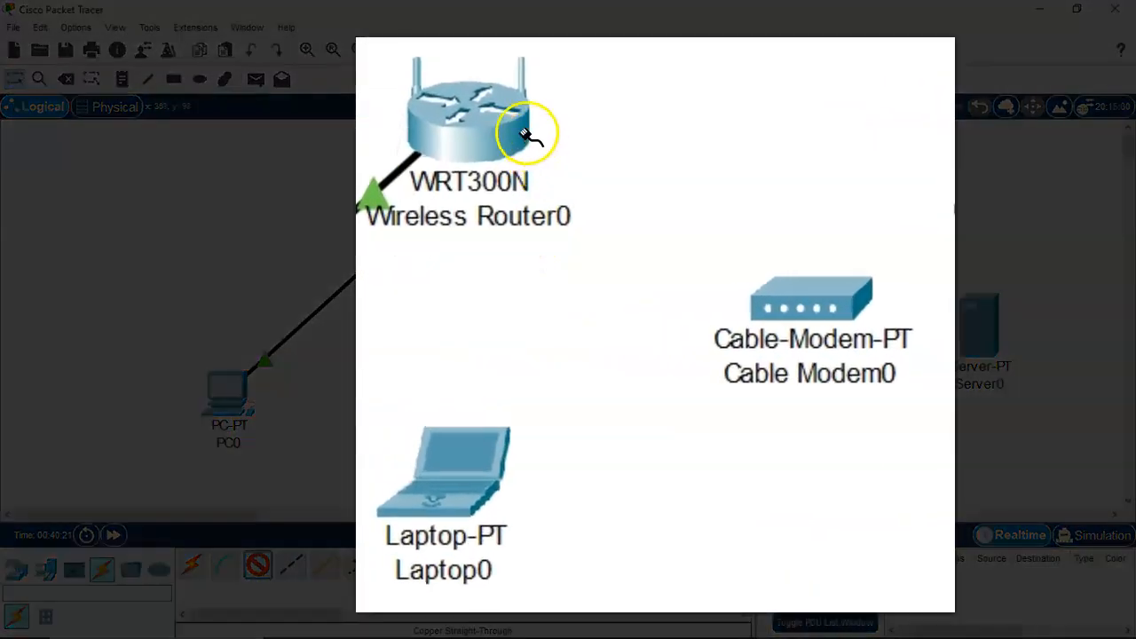
{"action": "left_click", "coordinate": [519, 125]}
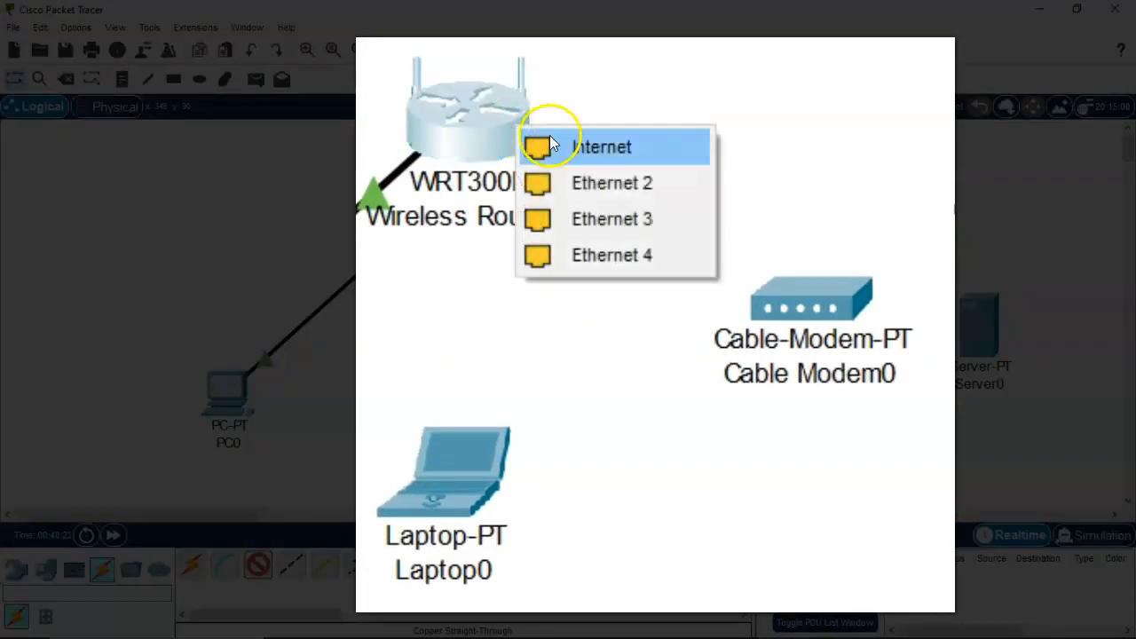
{"action": "left_click", "coordinate": [600, 147]}
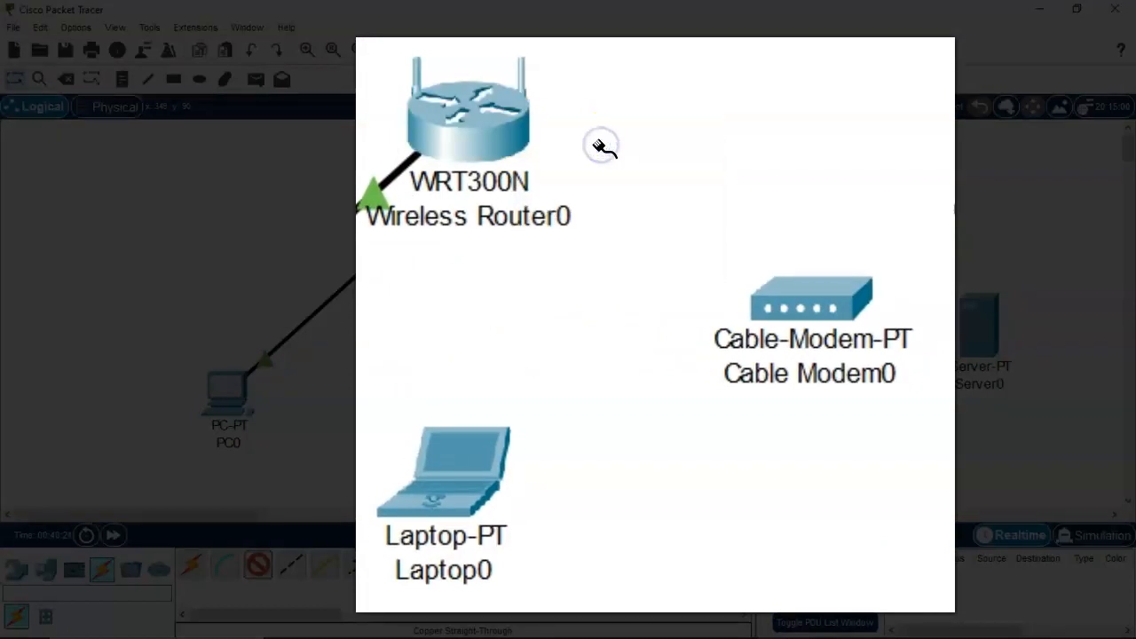
{"action": "left_click", "coordinate": [760, 300]}
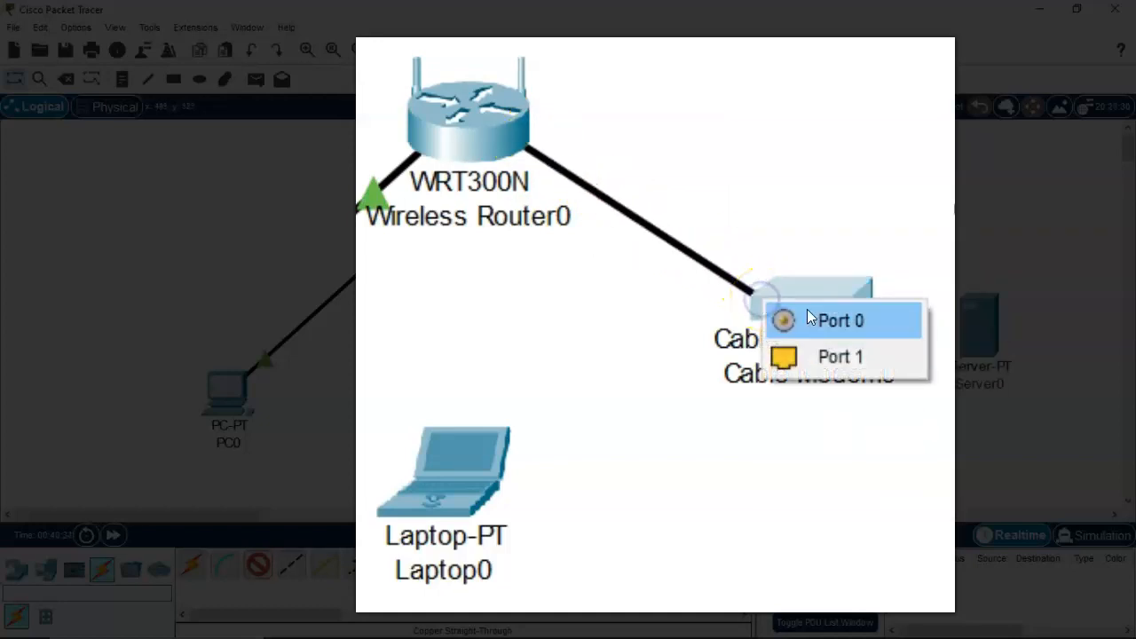
{"action": "left_click", "coordinate": [832, 352]}
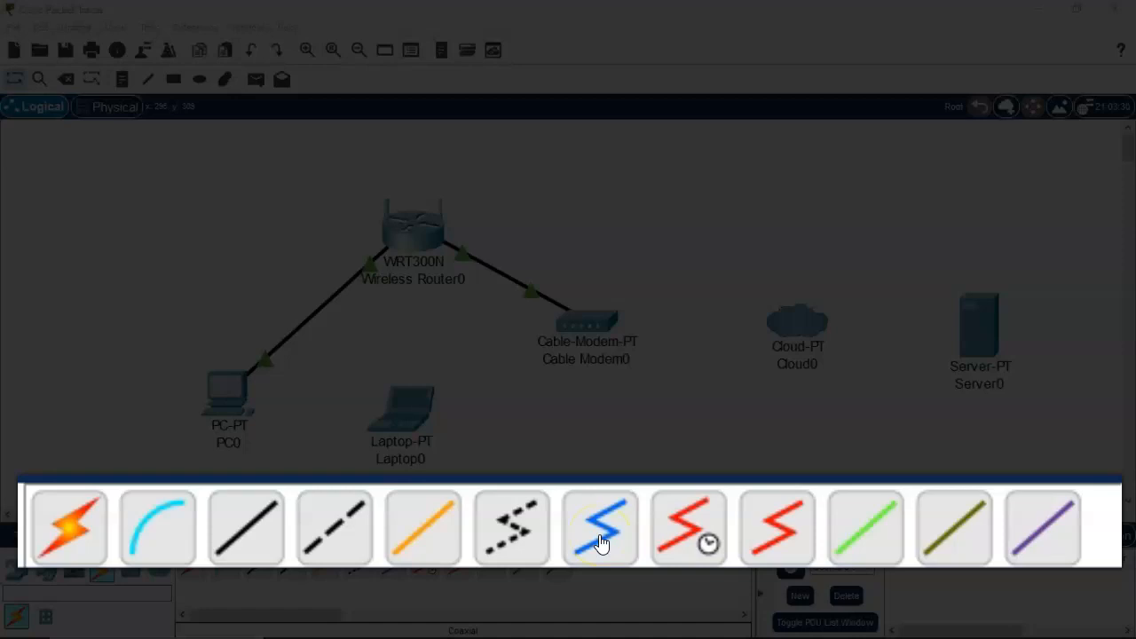
- Connect the cable modem's Port 0 to the cloud's Coaxial7 port with a Coaxial cable
{"action": "left_click", "coordinate": [602, 537]}
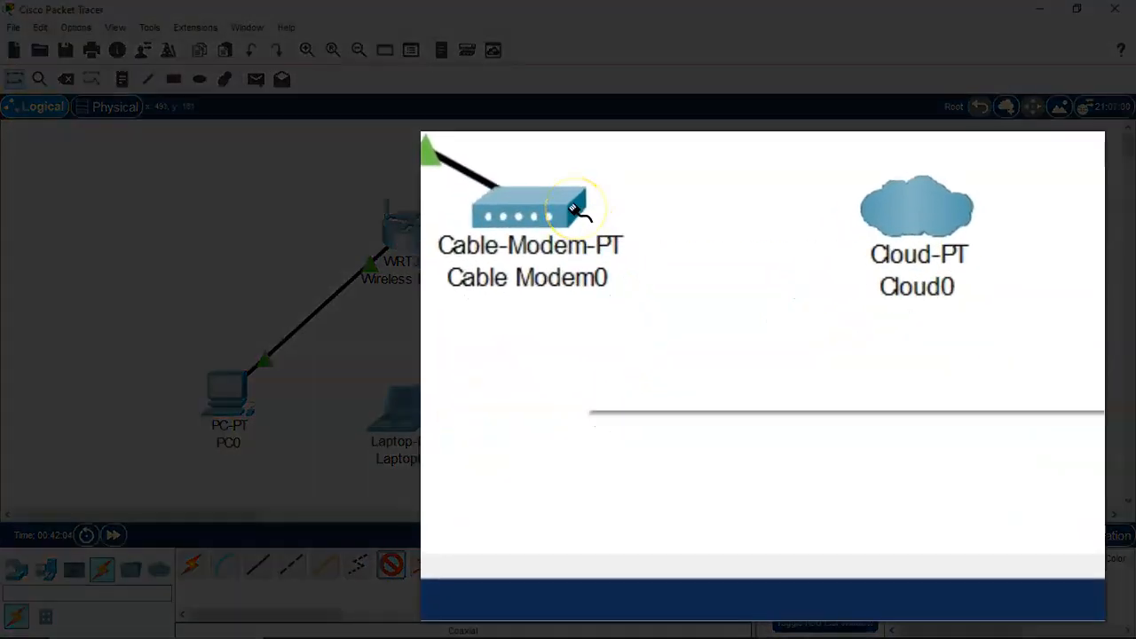
{"action": "left_click", "coordinate": [576, 210]}
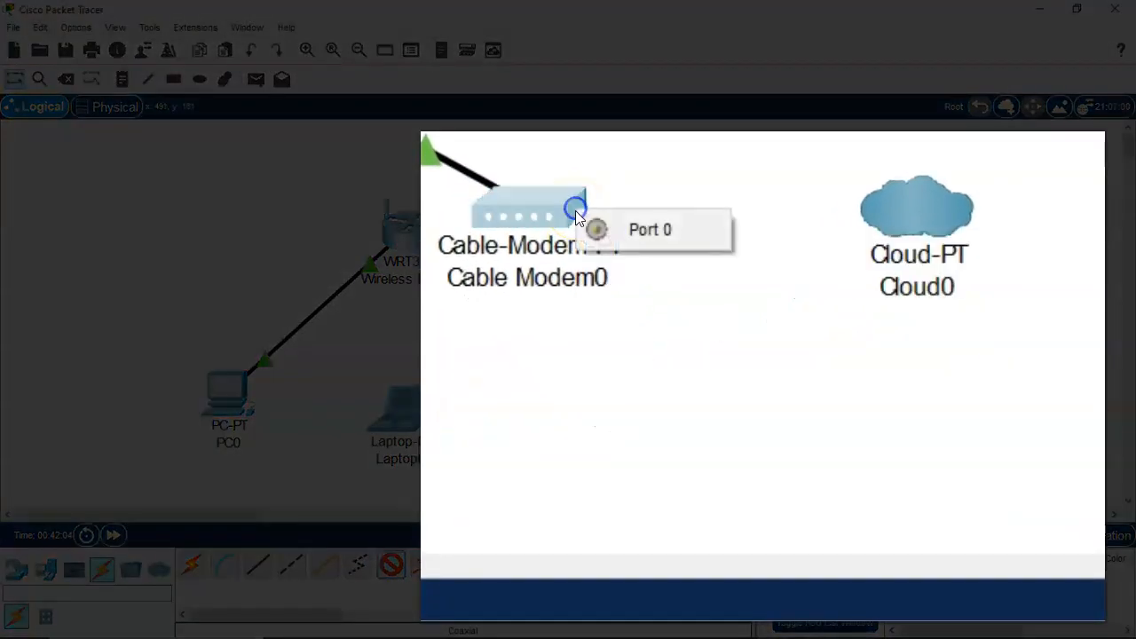
{"action": "left_click", "coordinate": [655, 233]}
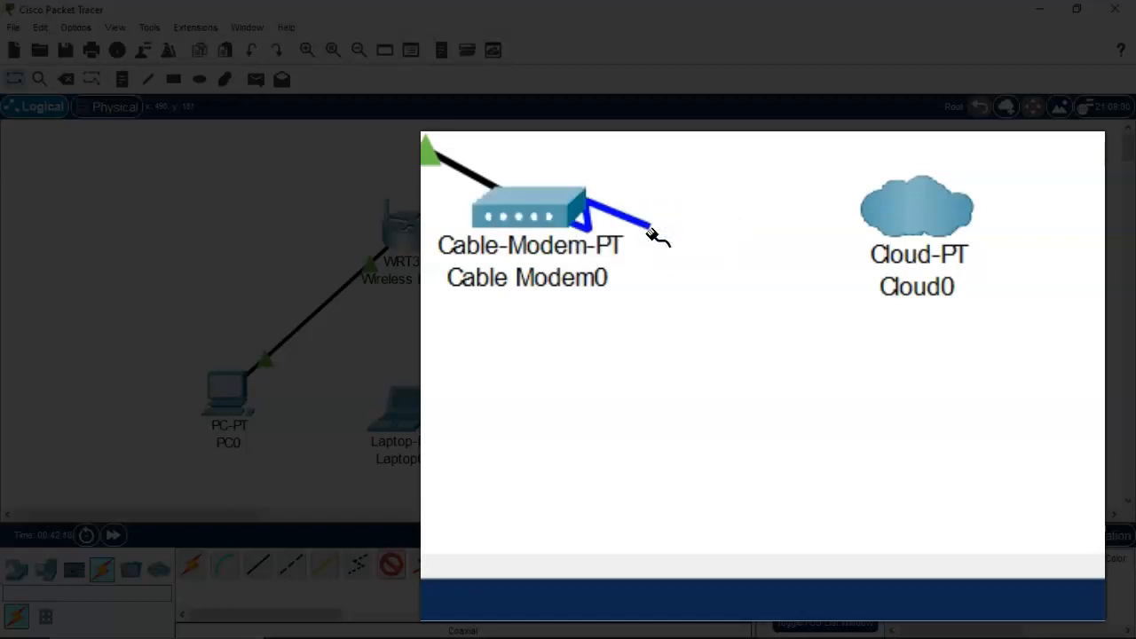
{"action": "left_click", "coordinate": [865, 208]}
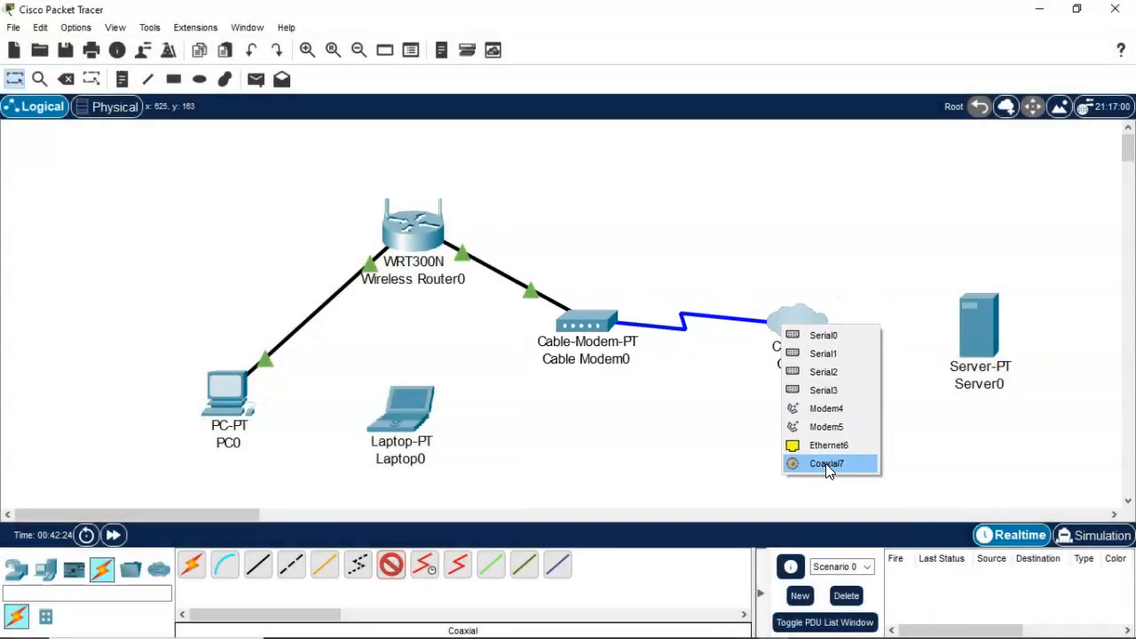
{"action": "left_click", "coordinate": [970, 470]}
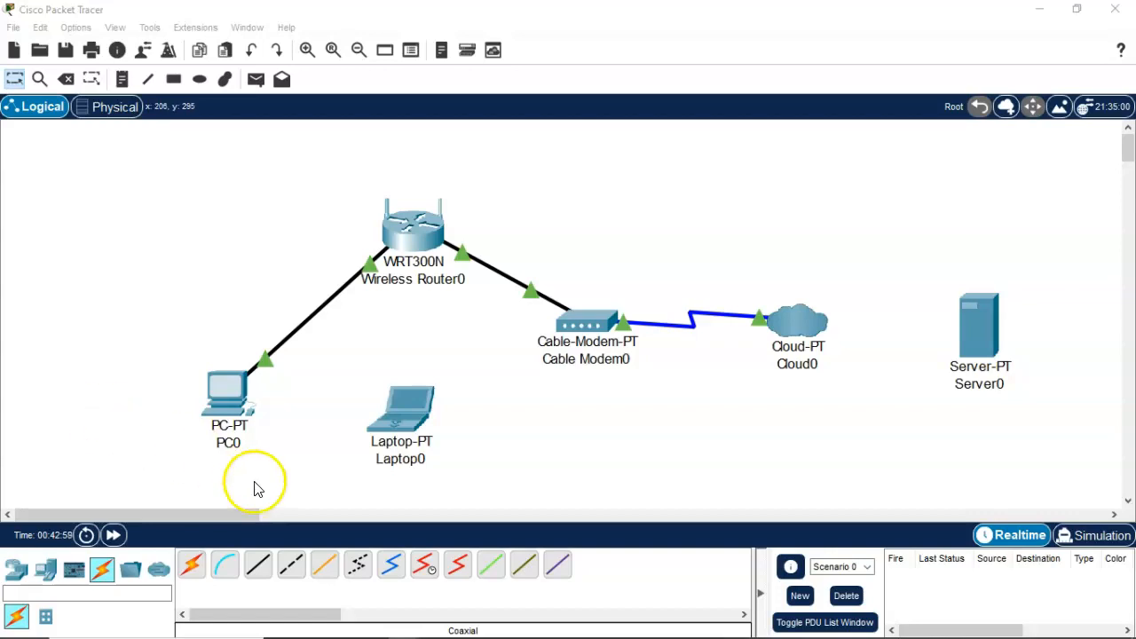
- Connect the cloud's Ethernet6 port to the server's FastEthernet0 port with a Copper Straight-Through cable
{"action": "left_click", "coordinate": [258, 571]}
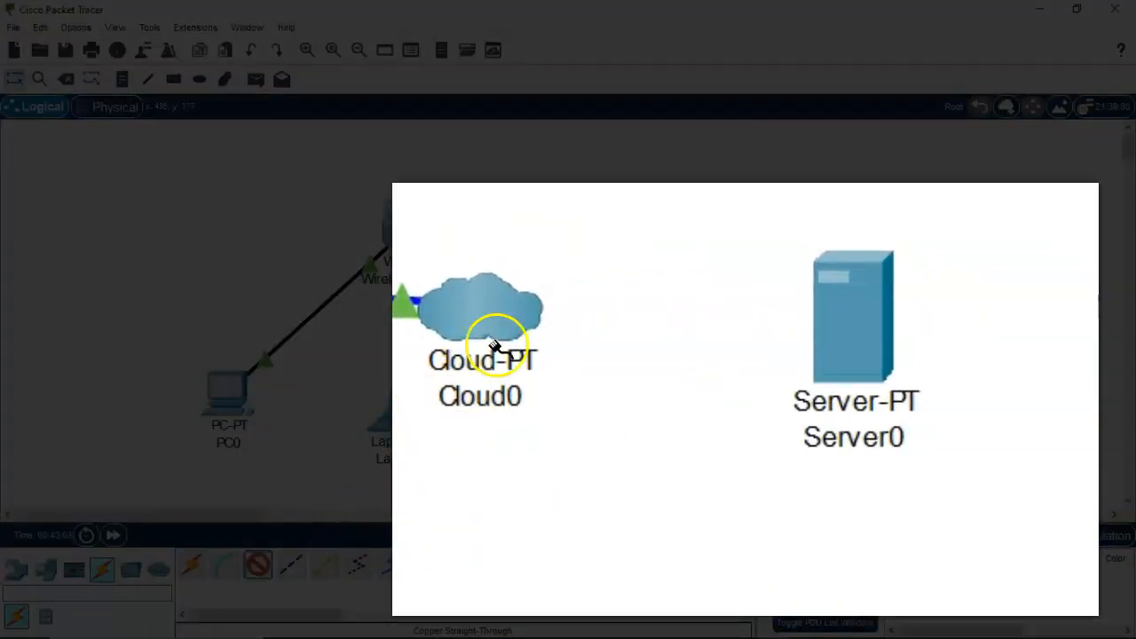
{"action": "left_click", "coordinate": [519, 308]}
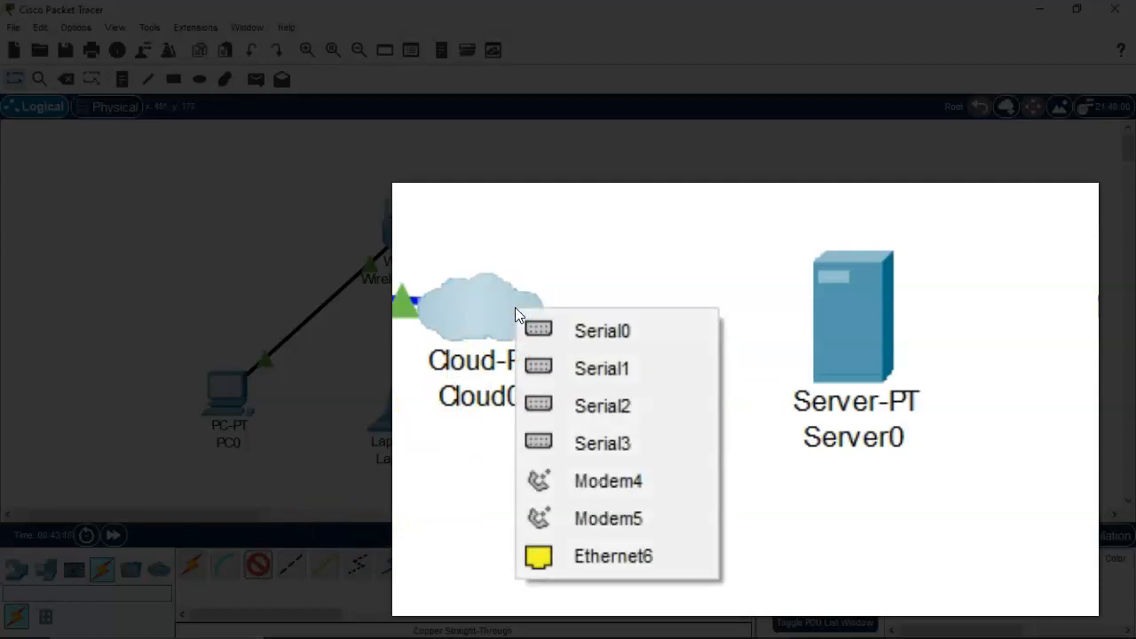
{"action": "left_click", "coordinate": [621, 553]}
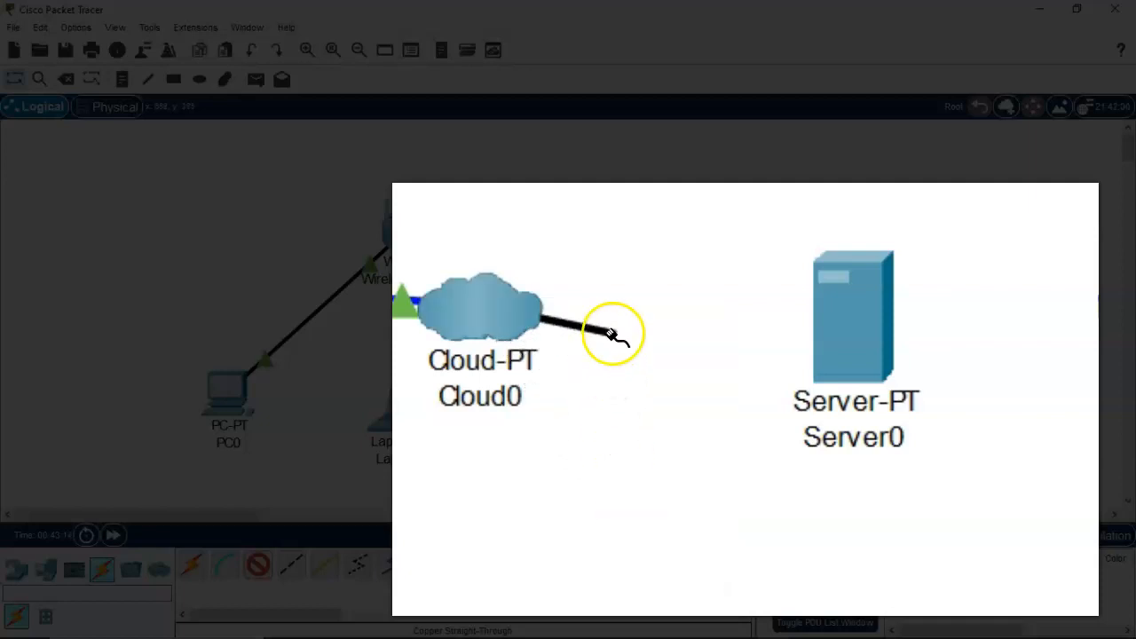
{"action": "left_click", "coordinate": [824, 311]}
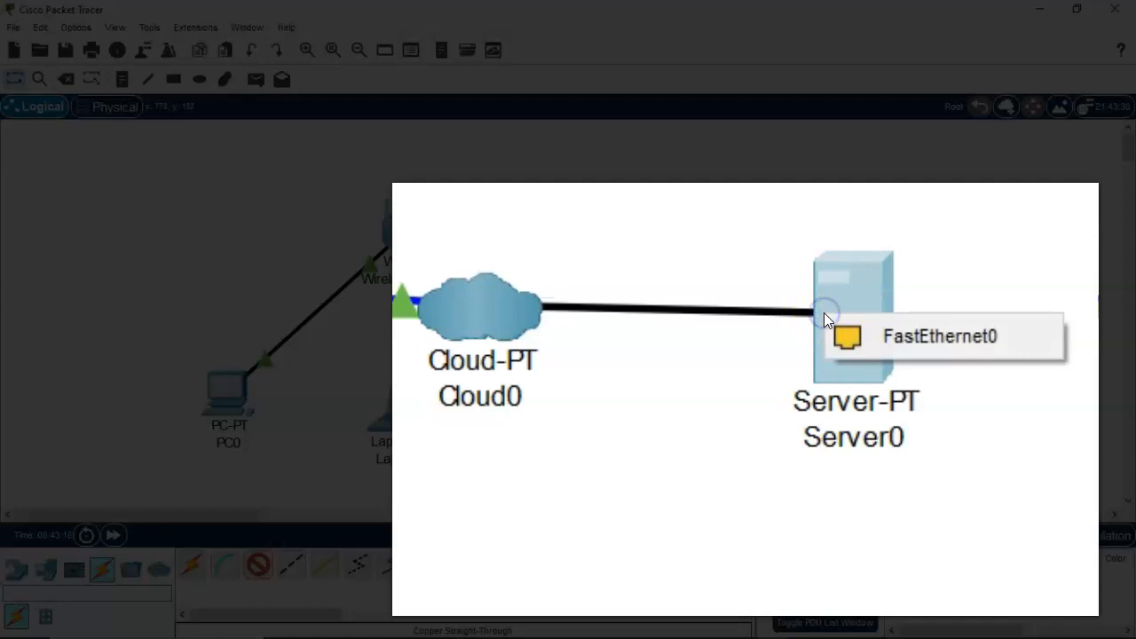
{"action": "left_click", "coordinate": [936, 274]}
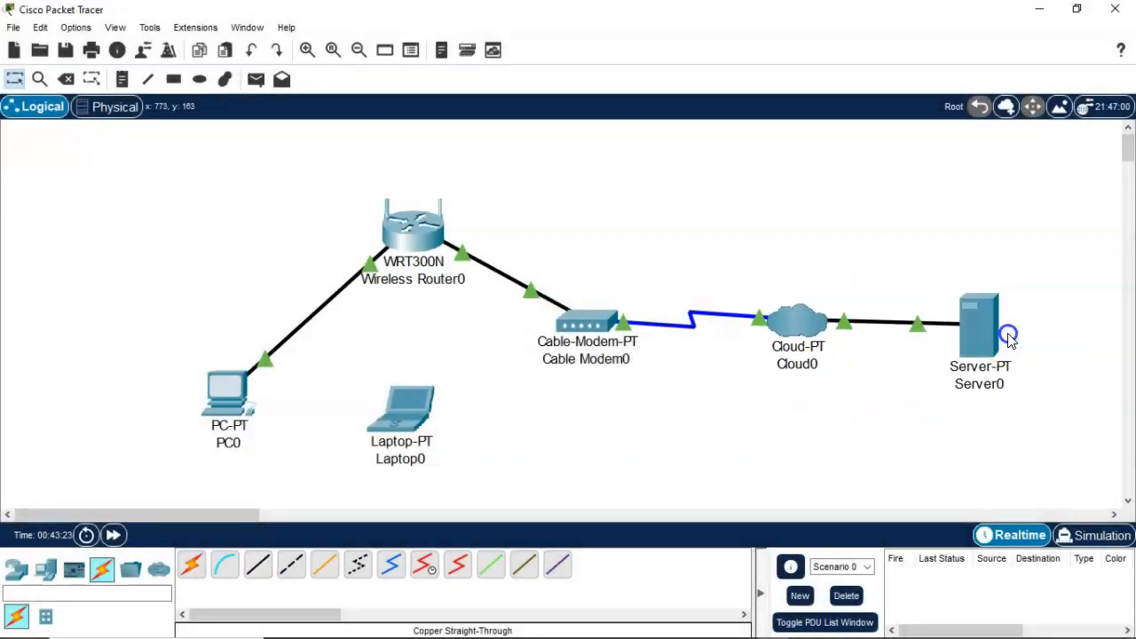
{"action": "left_click", "coordinate": [125, 571]}
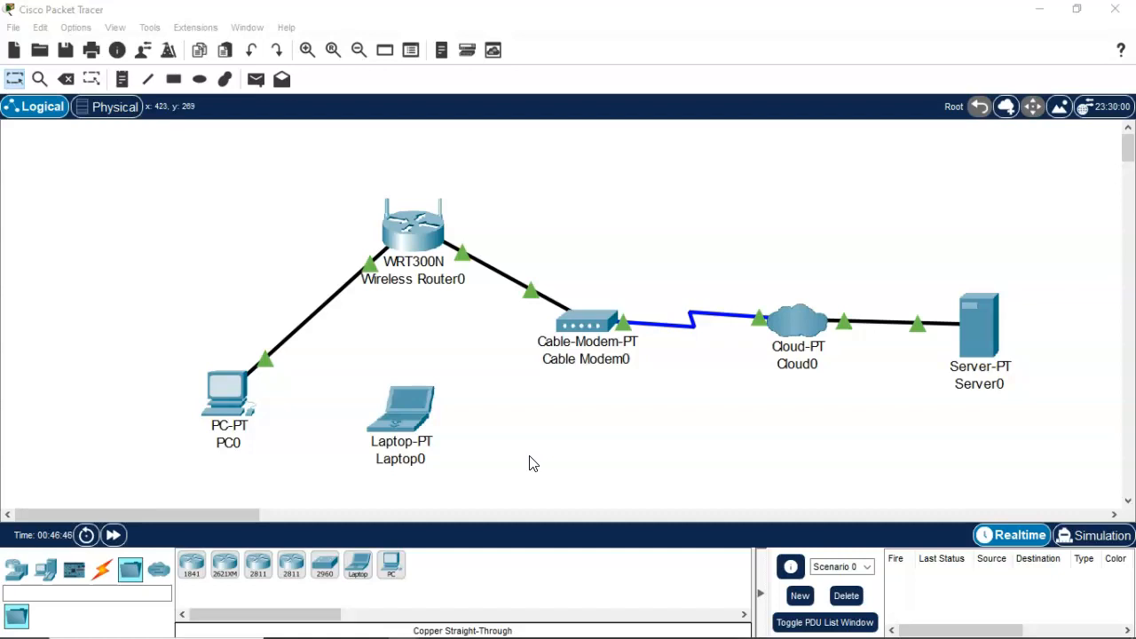
{"action": "left_click", "coordinate": [535, 453]}
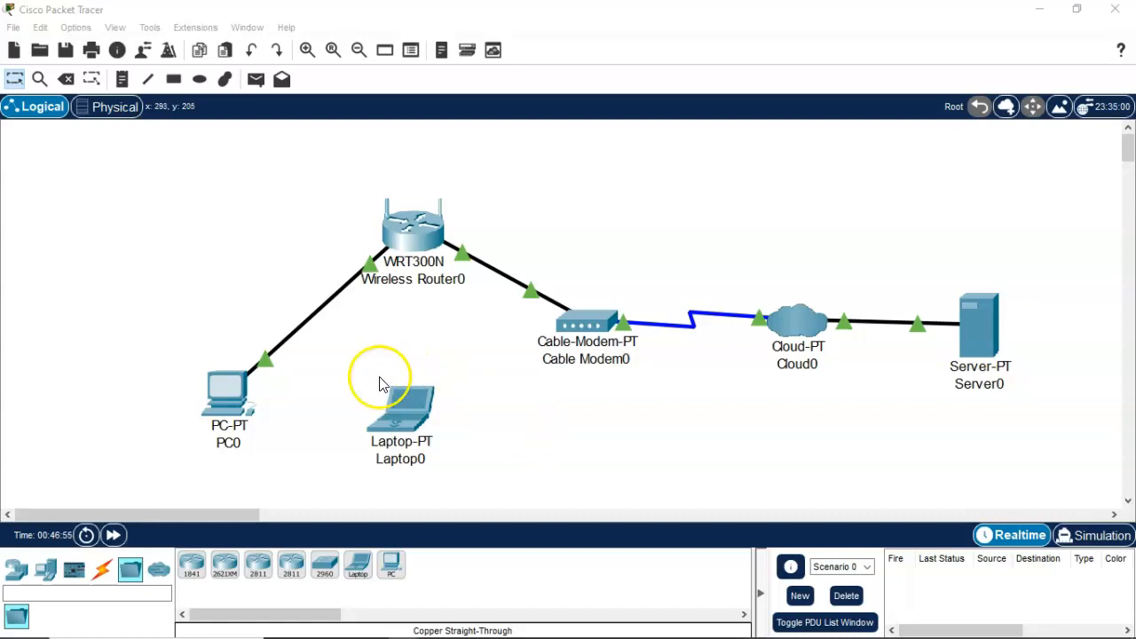
- Change the PC's display name to PC in its global settings and close its window
{"action": "left_click", "coordinate": [219, 388]}
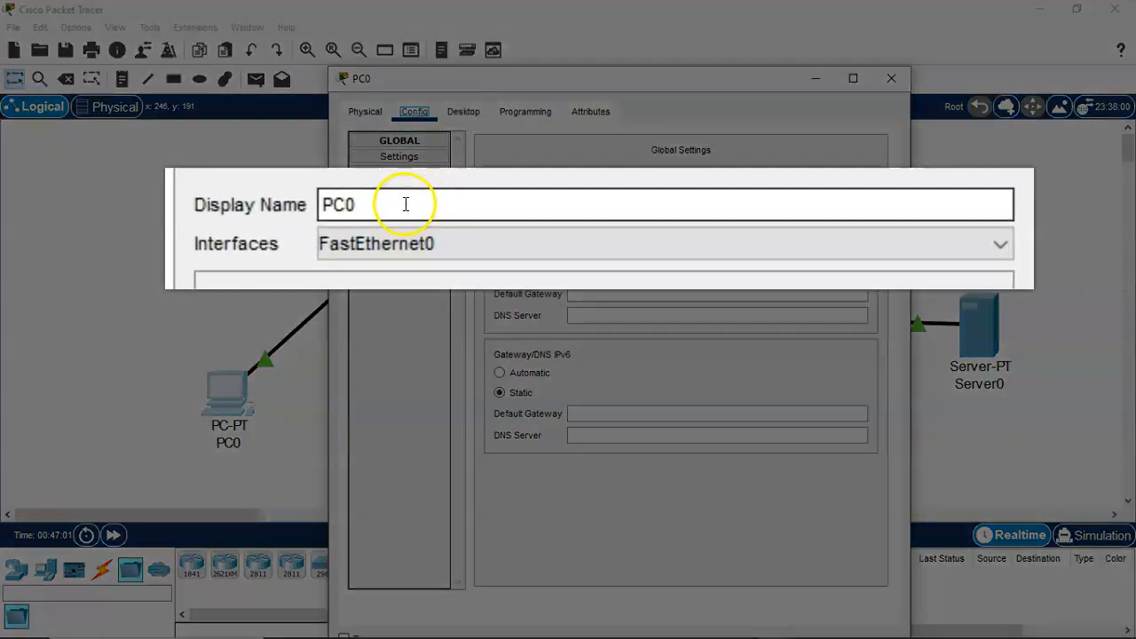
{"action": "key", "text": "BackSpace"}
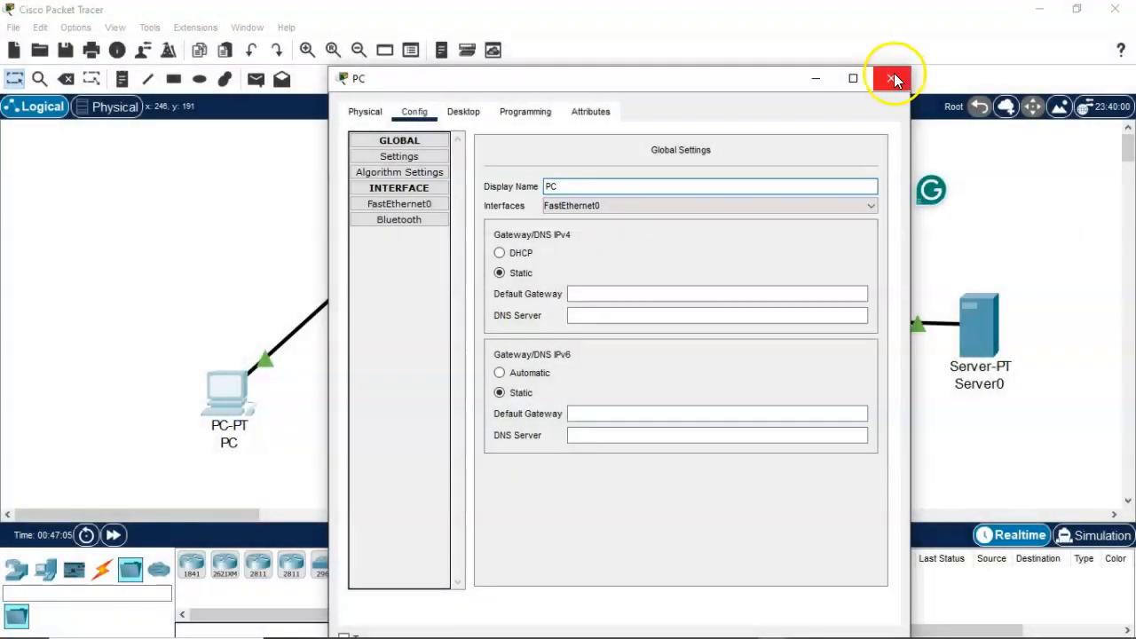
{"action": "left_click", "coordinate": [892, 78]}
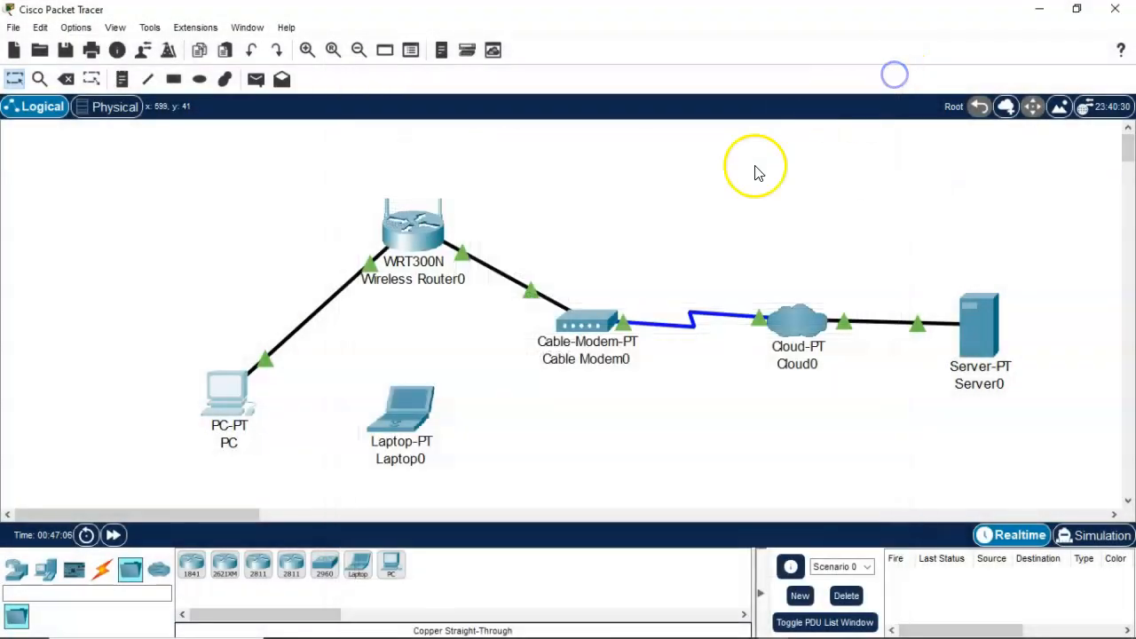
- Change the laptop's display name to Laptop in its global settings and close its window
{"action": "left_click", "coordinate": [393, 405]}
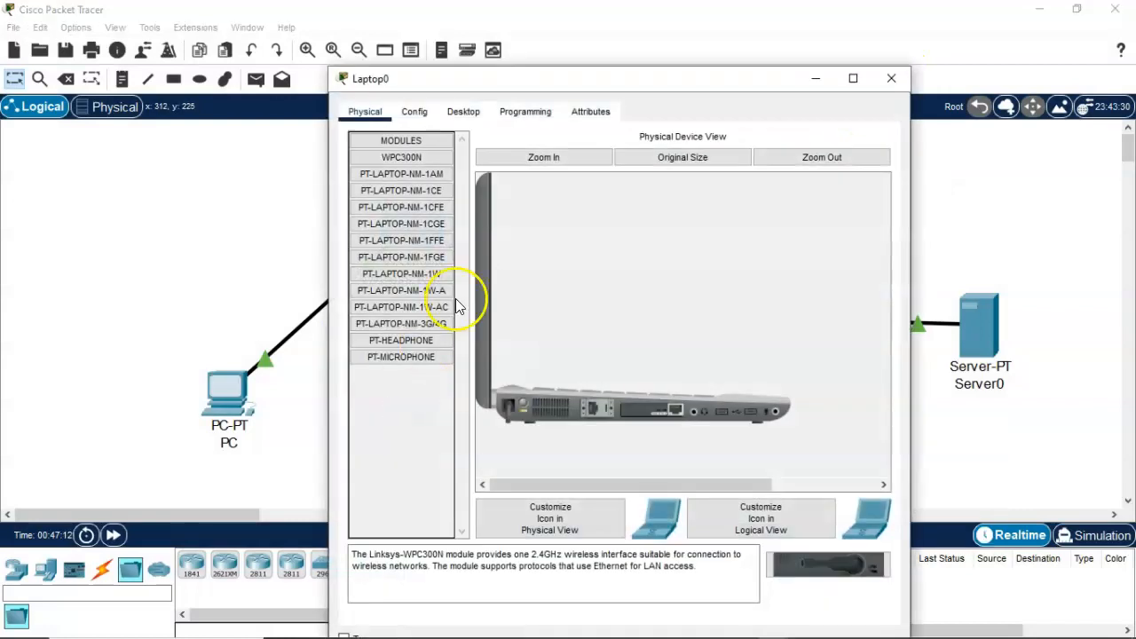
{"action": "left_click", "coordinate": [413, 111]}
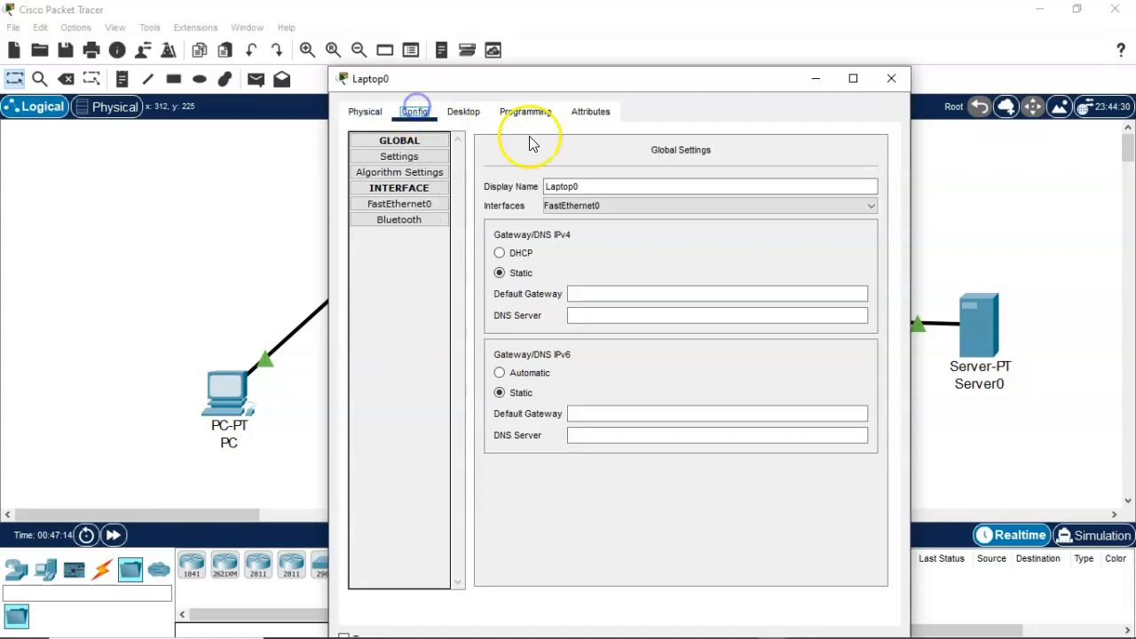
{"action": "key", "text": "BackSpace"}
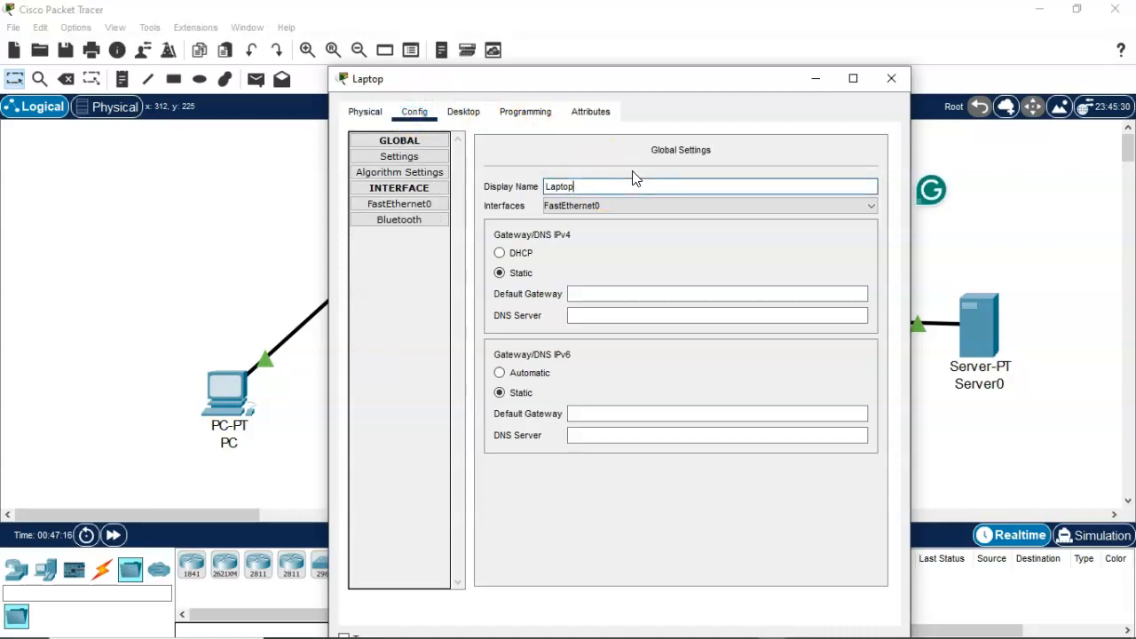
{"action": "left_click", "coordinate": [889, 78]}
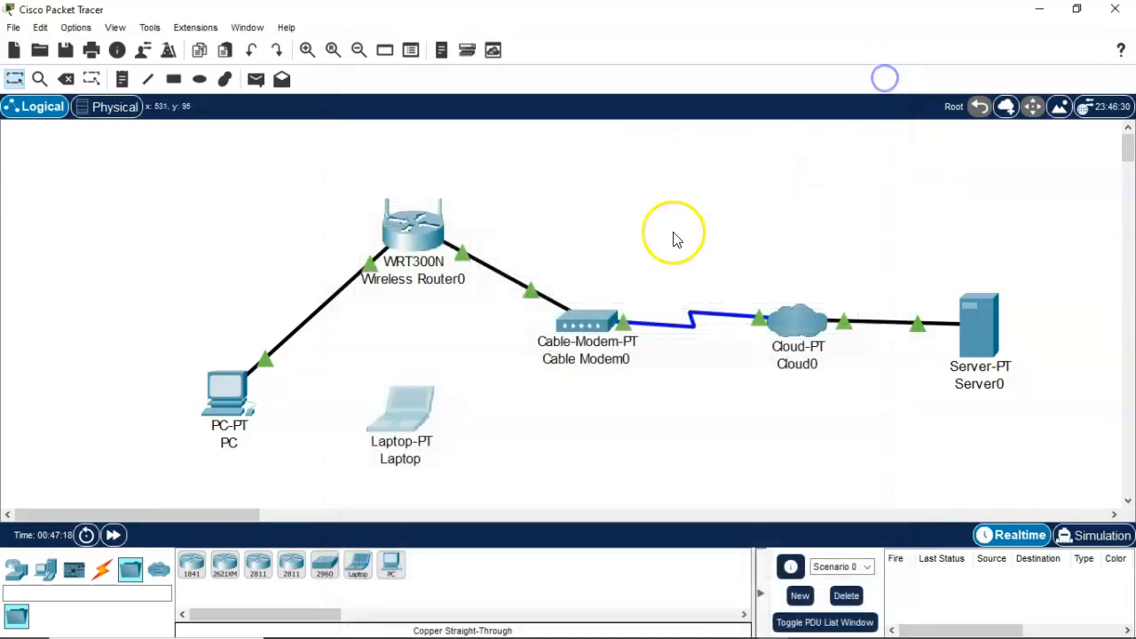
- Change the WRT300N router's display name to Wireless Router and close its window
{"action": "left_click", "coordinate": [413, 230]}
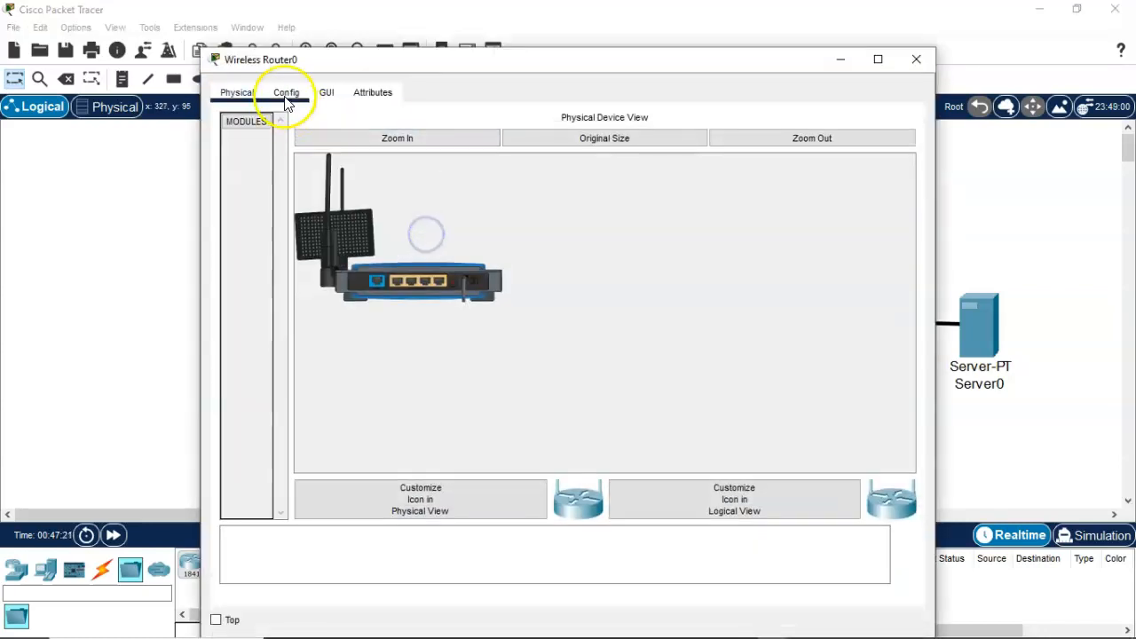
{"action": "left_click", "coordinate": [286, 92]}
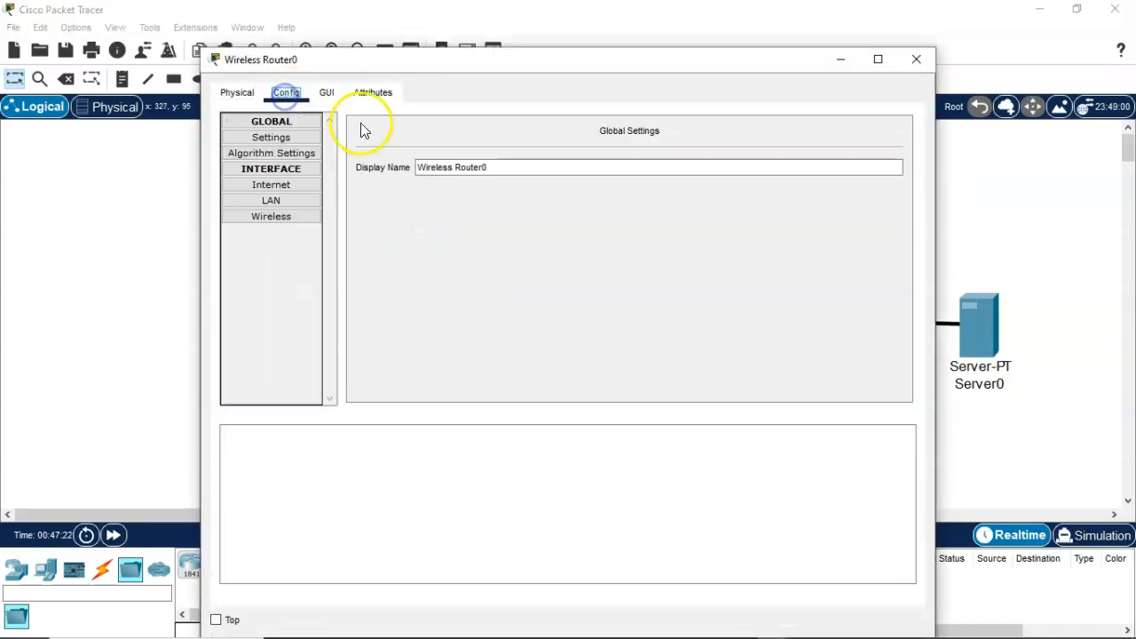
{"action": "left_click", "coordinate": [500, 170]}
{"action": "key", "text": "BackSpace"}
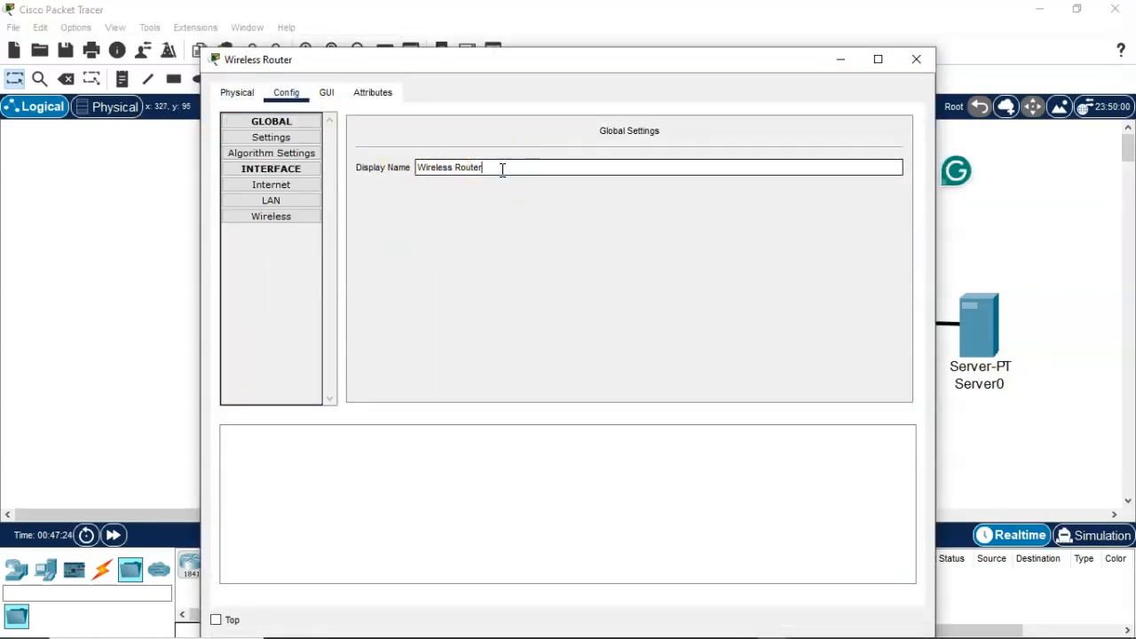
{"action": "left_click", "coordinate": [917, 60]}
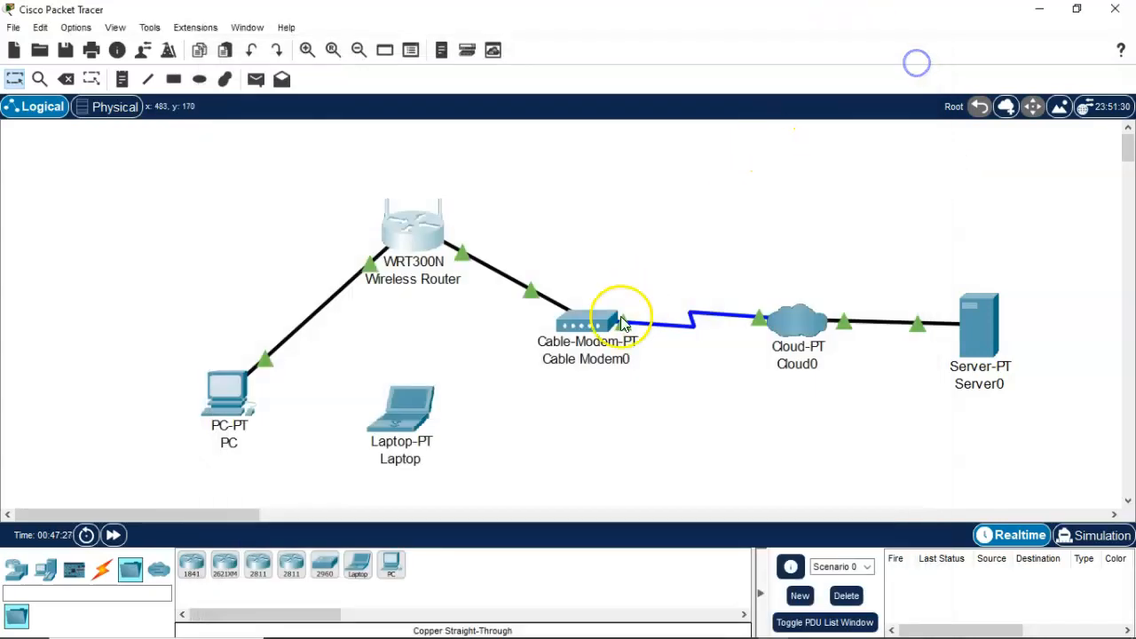
- Change the cable modem's display name to Cable Modem and close its window
{"action": "left_click", "coordinate": [589, 334]}
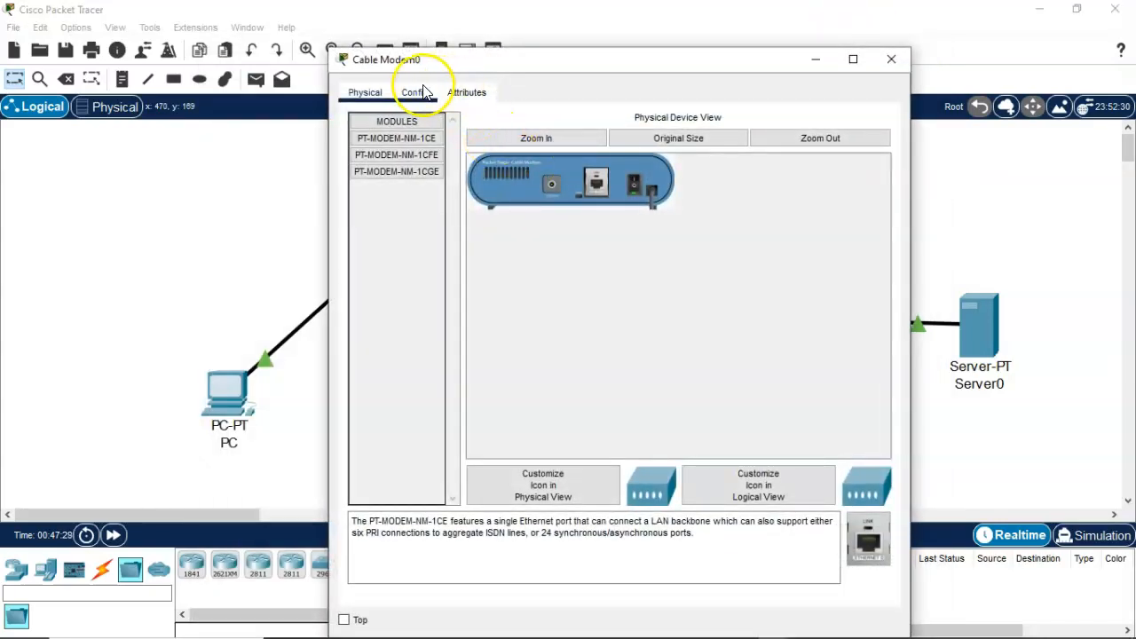
{"action": "left_click", "coordinate": [414, 94]}
{"action": "left_click", "coordinate": [602, 165]}
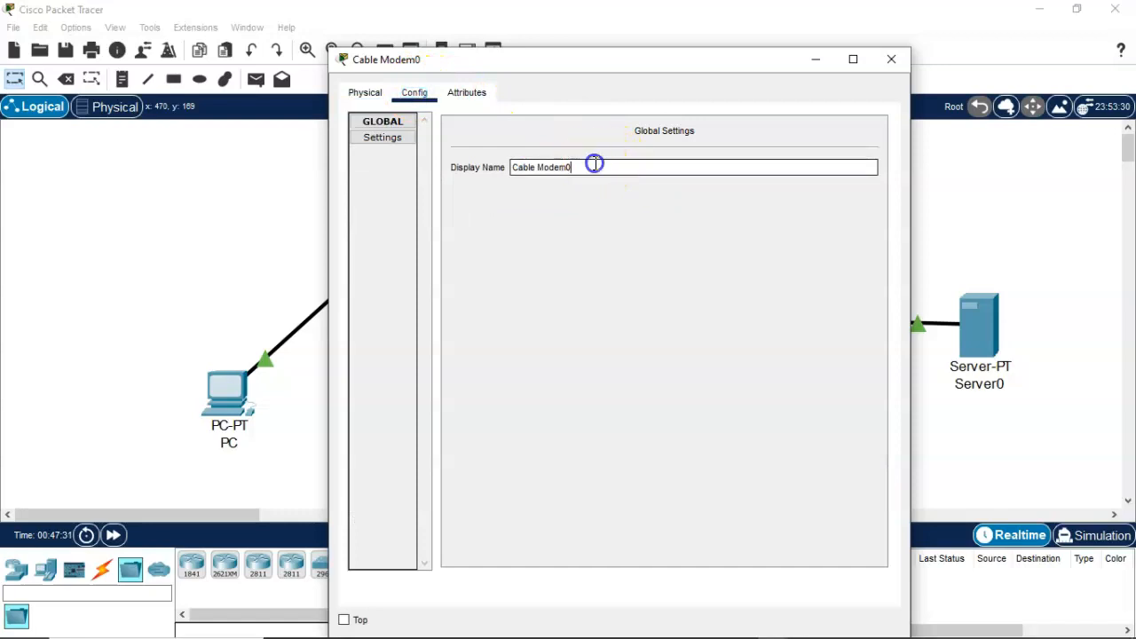
{"action": "key", "text": "BackSpace"}
{"action": "left_click", "coordinate": [892, 60]}
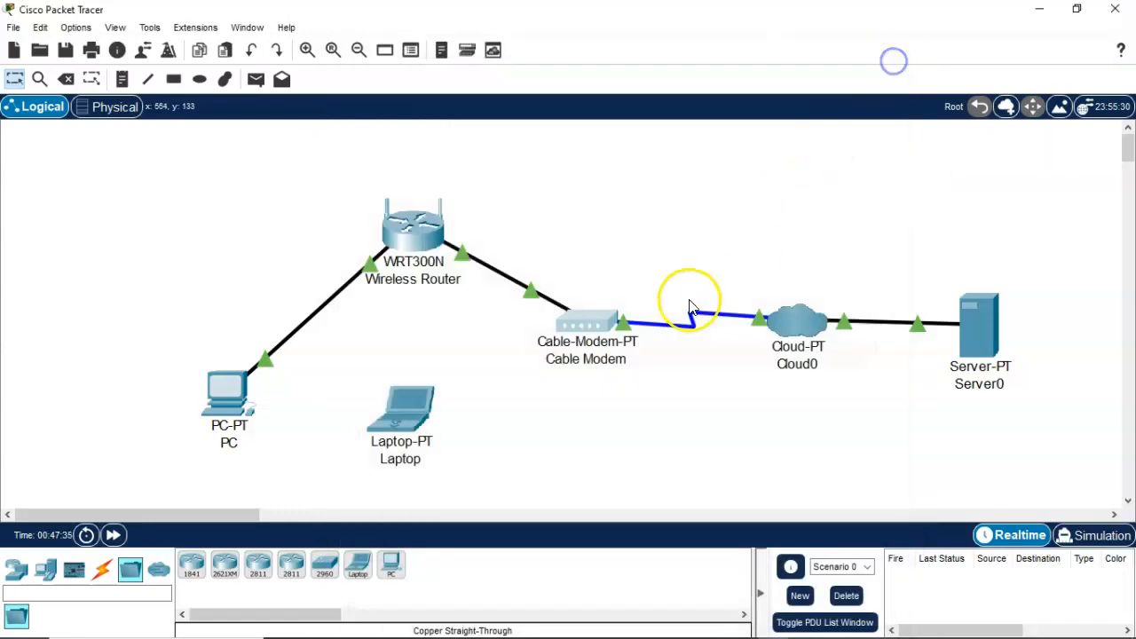
- Change the cloud's display name to Cloud in its global settings and close its window
{"action": "left_click", "coordinate": [798, 322]}
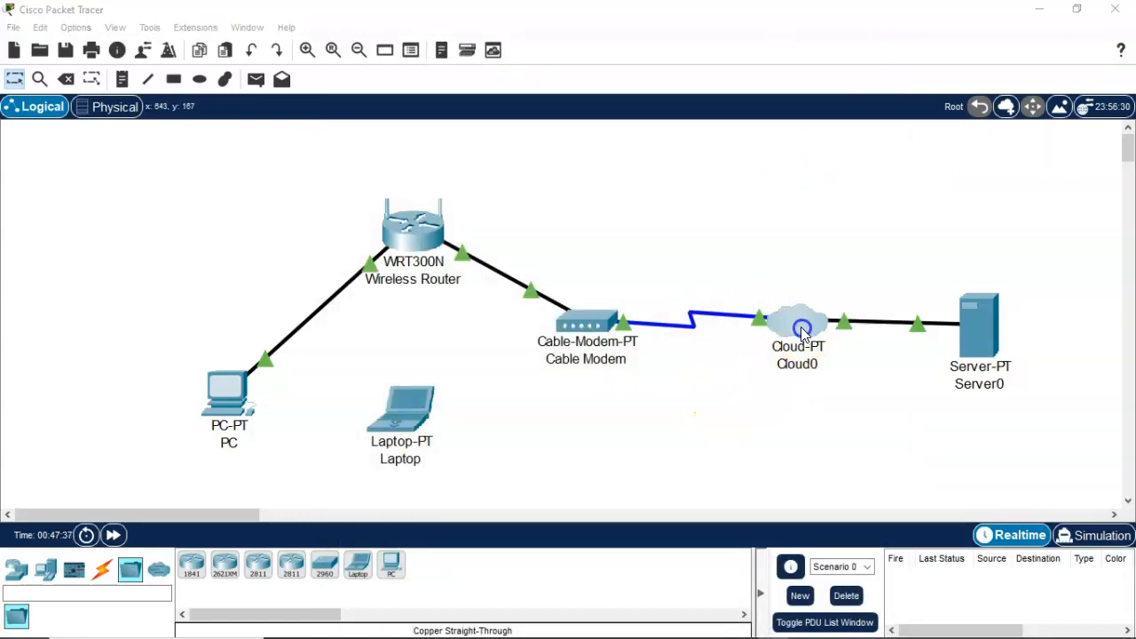
{"action": "left_click", "coordinate": [412, 92]}
{"action": "left_click", "coordinate": [558, 167]}
{"action": "key", "text": "BackSpace"}
{"action": "left_click", "coordinate": [891, 60]}
- Change the server's display name to cisco.com in its global settings and close its window
{"action": "left_click", "coordinate": [984, 327]}
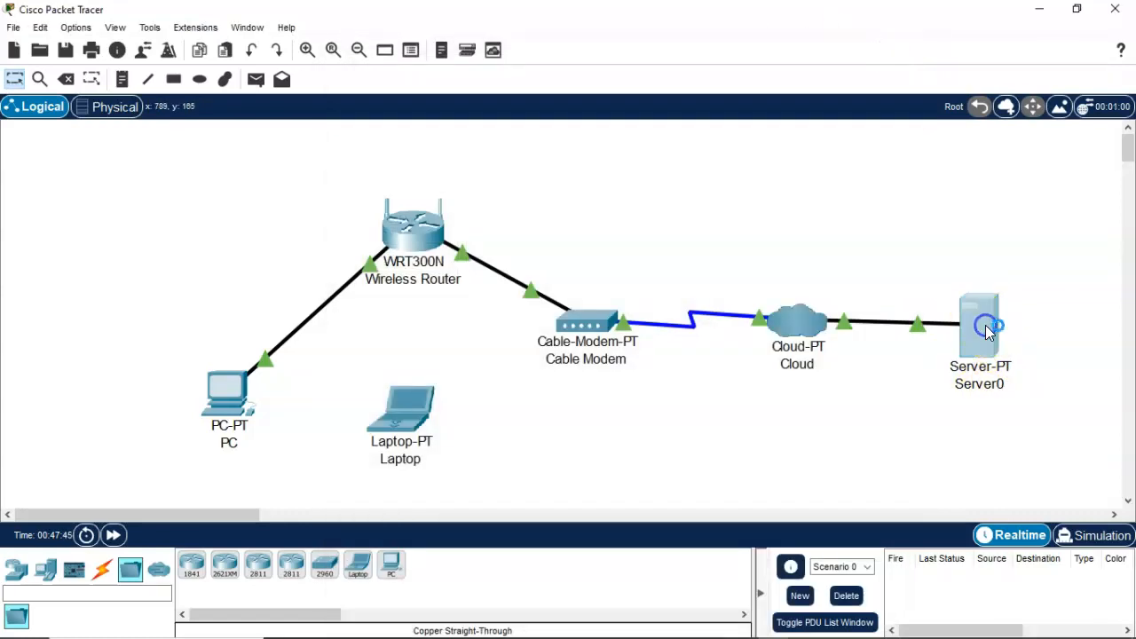
{"action": "left_click", "coordinate": [986, 326]}
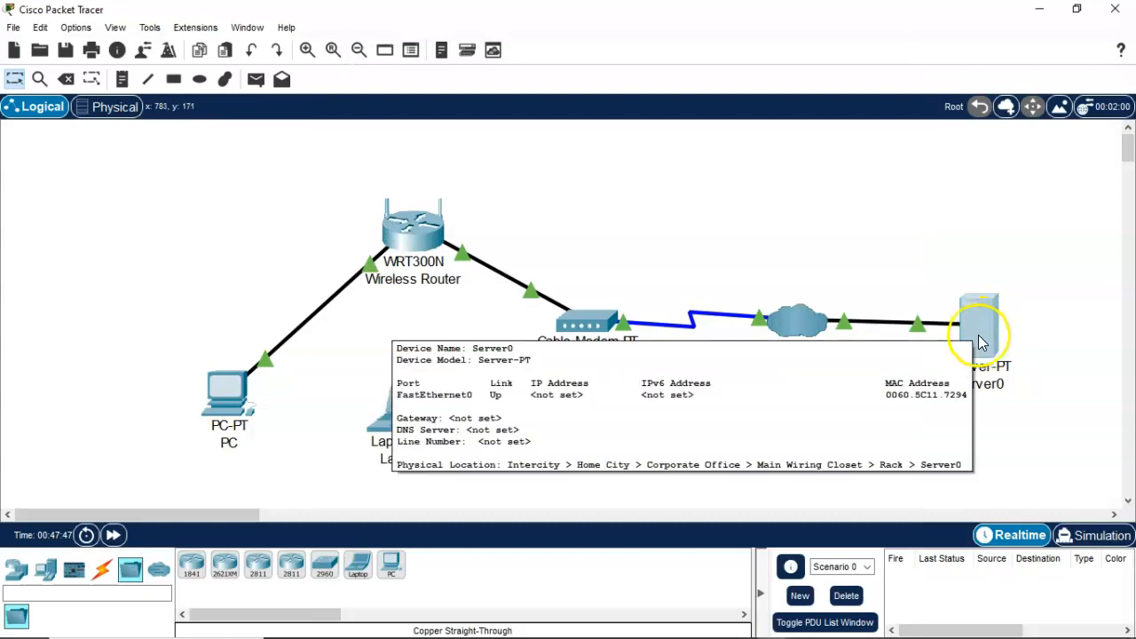
{"action": "left_click", "coordinate": [982, 346]}
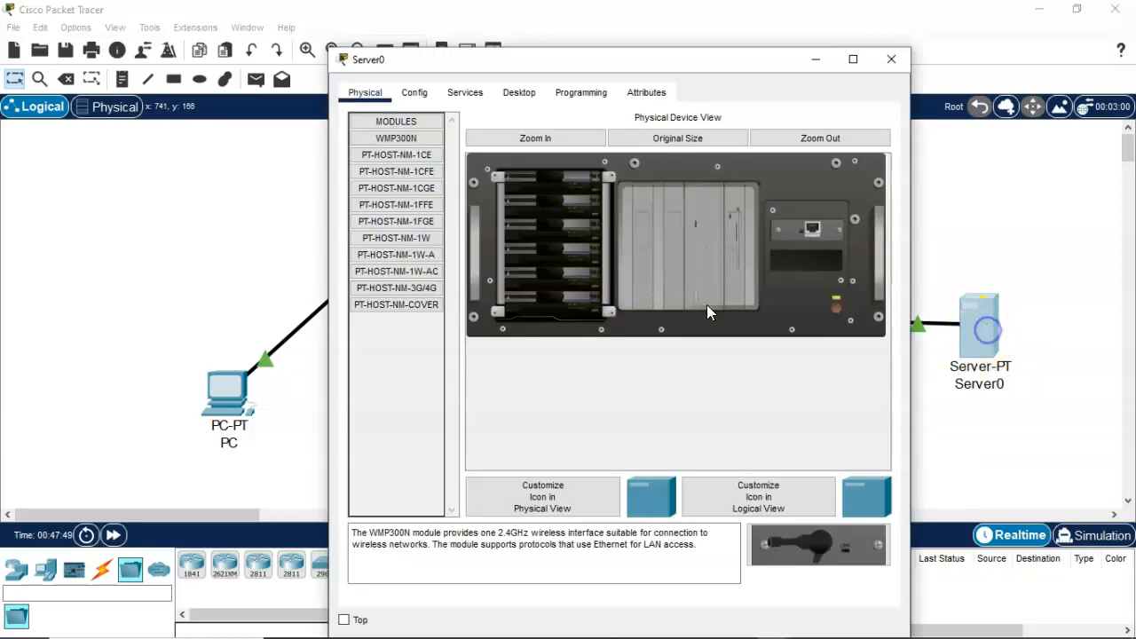
{"action": "left_click", "coordinate": [423, 96]}
{"action": "left_click_drag", "start_coordinate": [580, 166], "coordinate": [540, 167]}
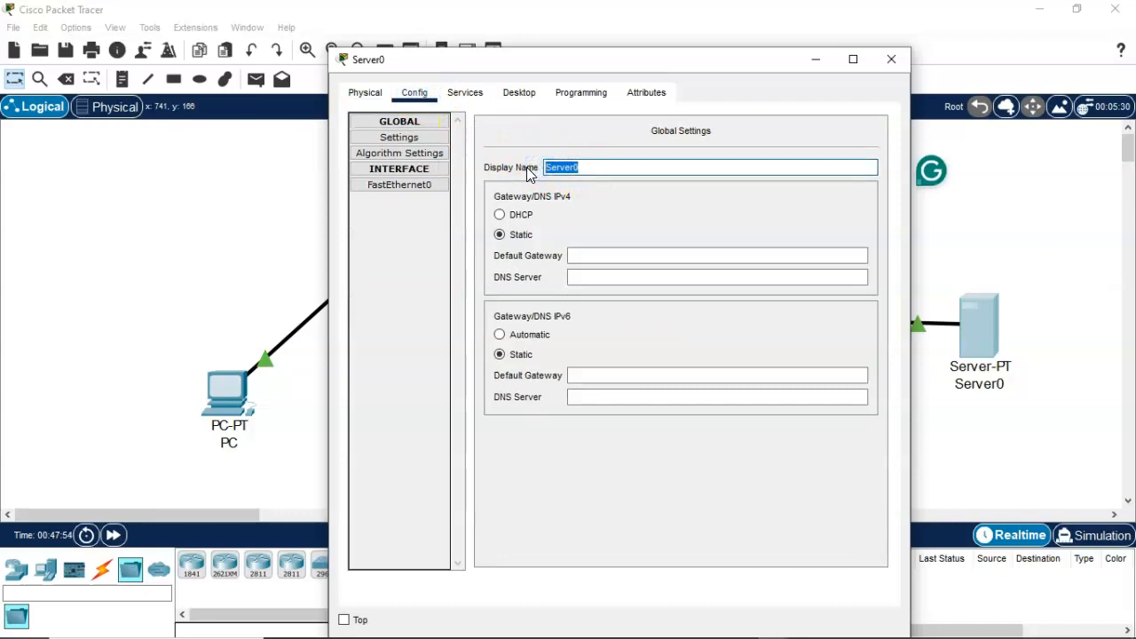
{"action": "type", "text": "cisco"}
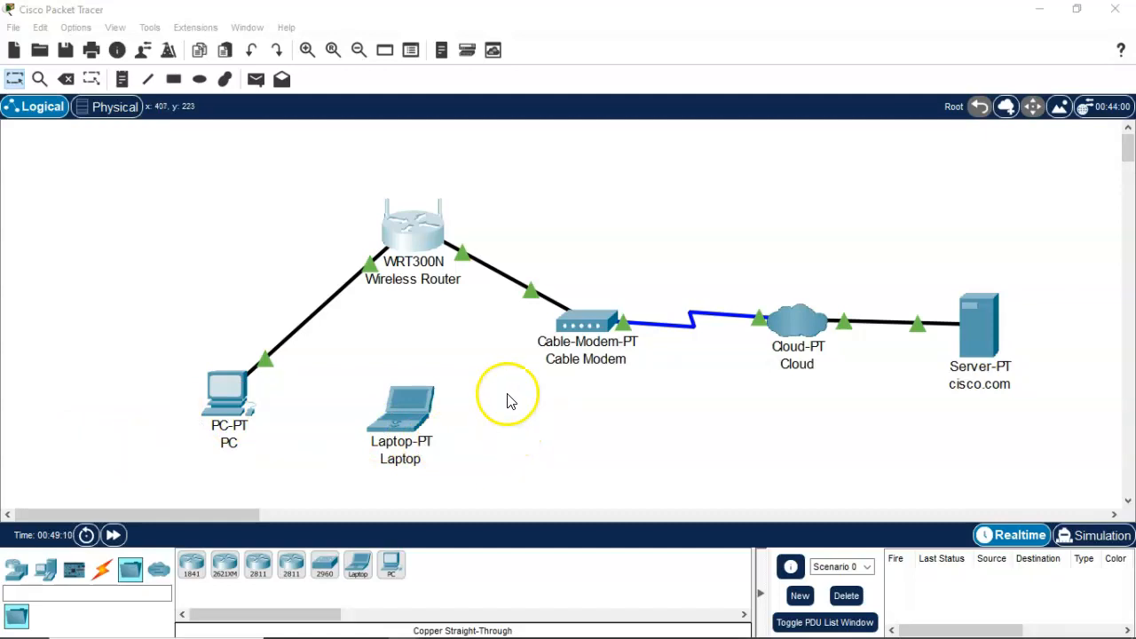
- Set the wireless router's network name (SSID) to Homenetwork in its basic wireless settings
{"action": "left_click", "coordinate": [411, 235]}
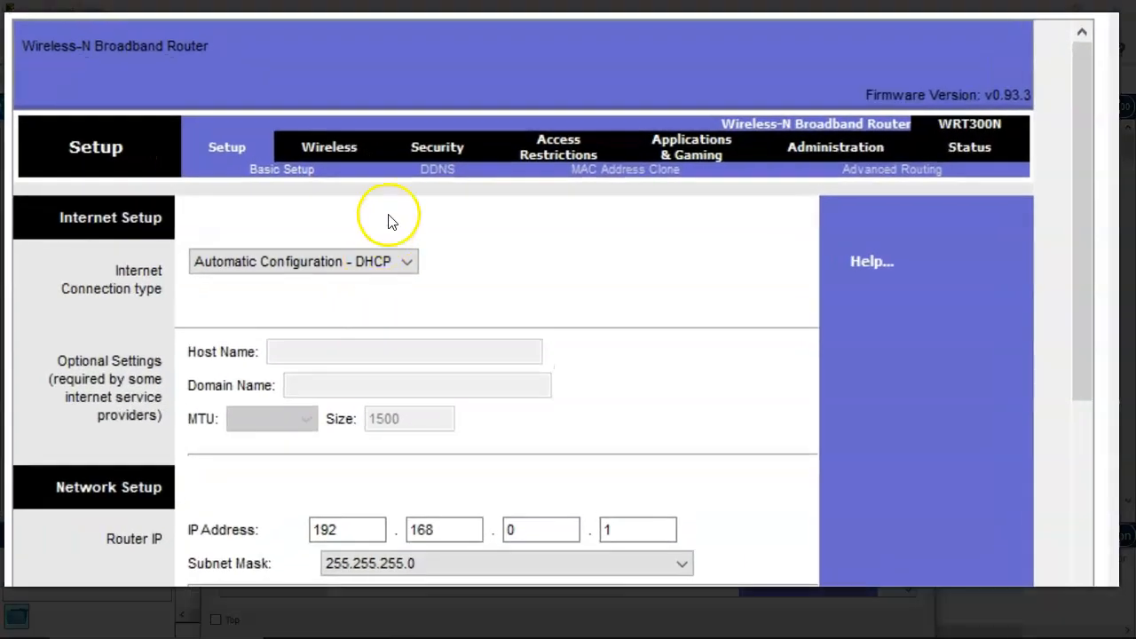
{"action": "left_click", "coordinate": [330, 149]}
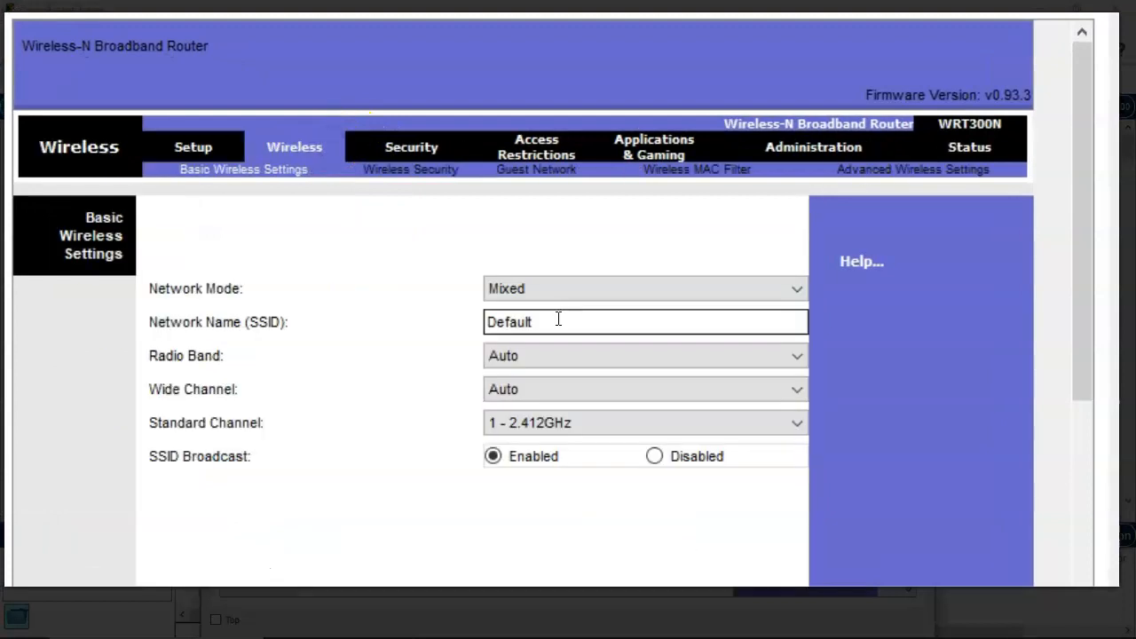
{"action": "left_click", "coordinate": [558, 320]}
{"action": "left_click_drag", "start_coordinate": [462, 335], "coordinate": [460, 321]}
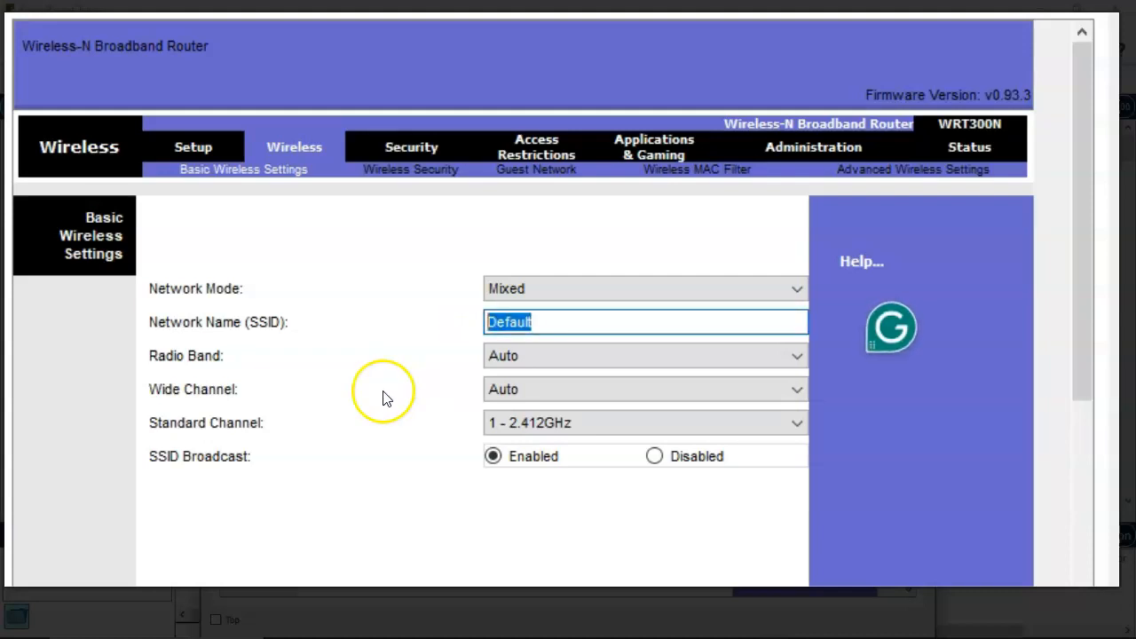
{"action": "type", "text": "Homenetwork"}
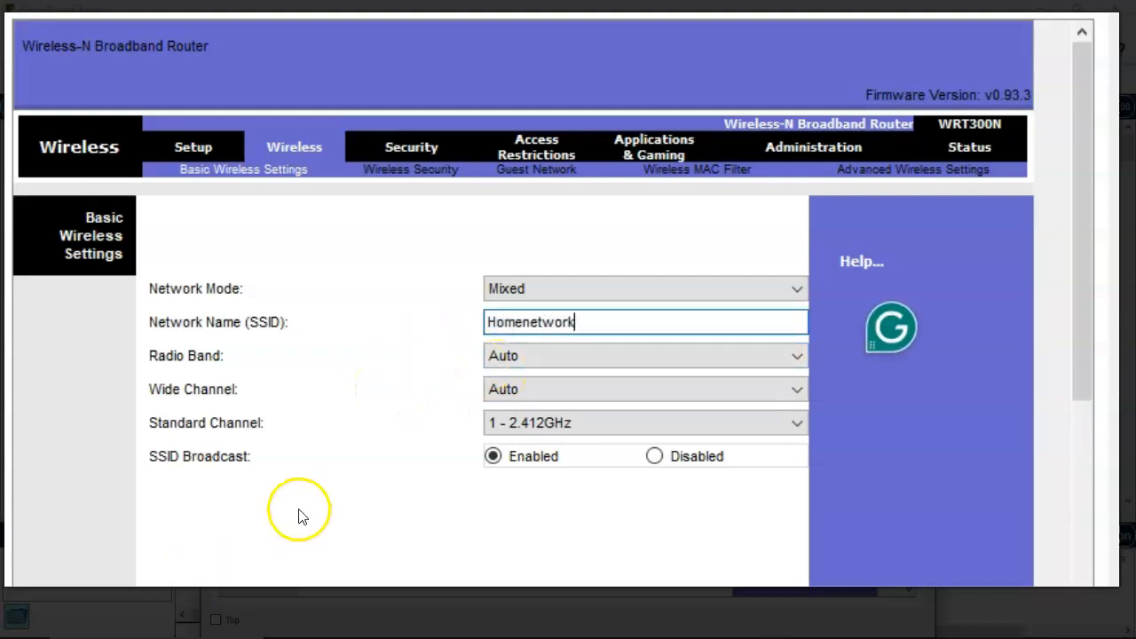
{"action": "left_click", "coordinate": [82, 427]}
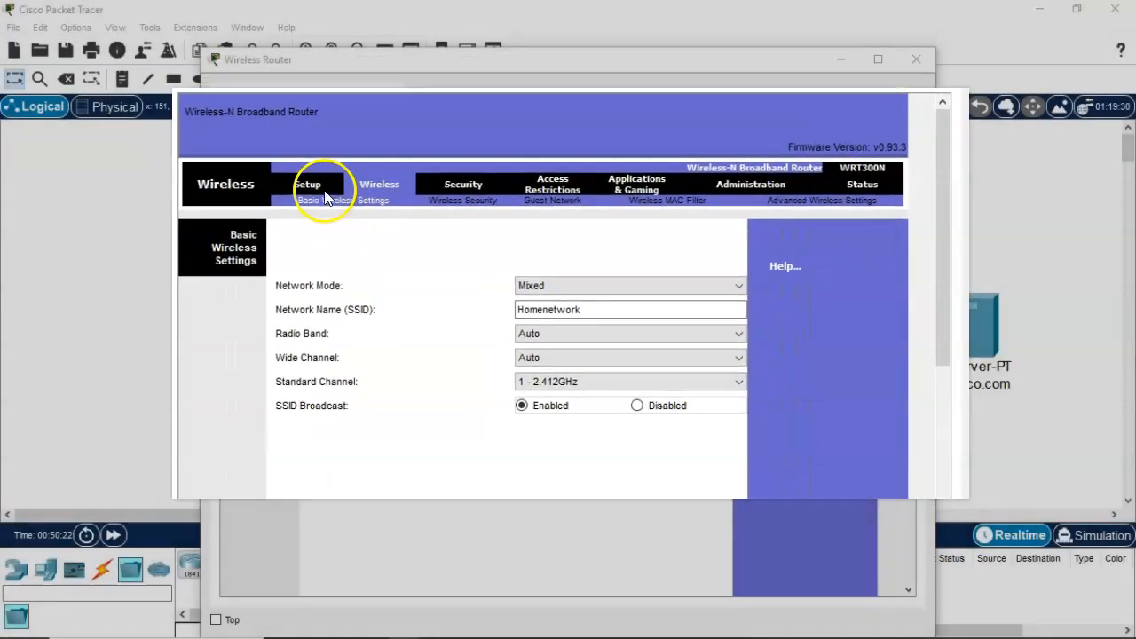
- Set Static DNS 1 to 208.67.220.220 in the DHCP server settings of the router's basic setup
{"action": "left_click", "coordinate": [325, 197]}
{"action": "scroll", "coordinate": [355, 355], "scroll_direction": "down", "scroll_amount": 5}
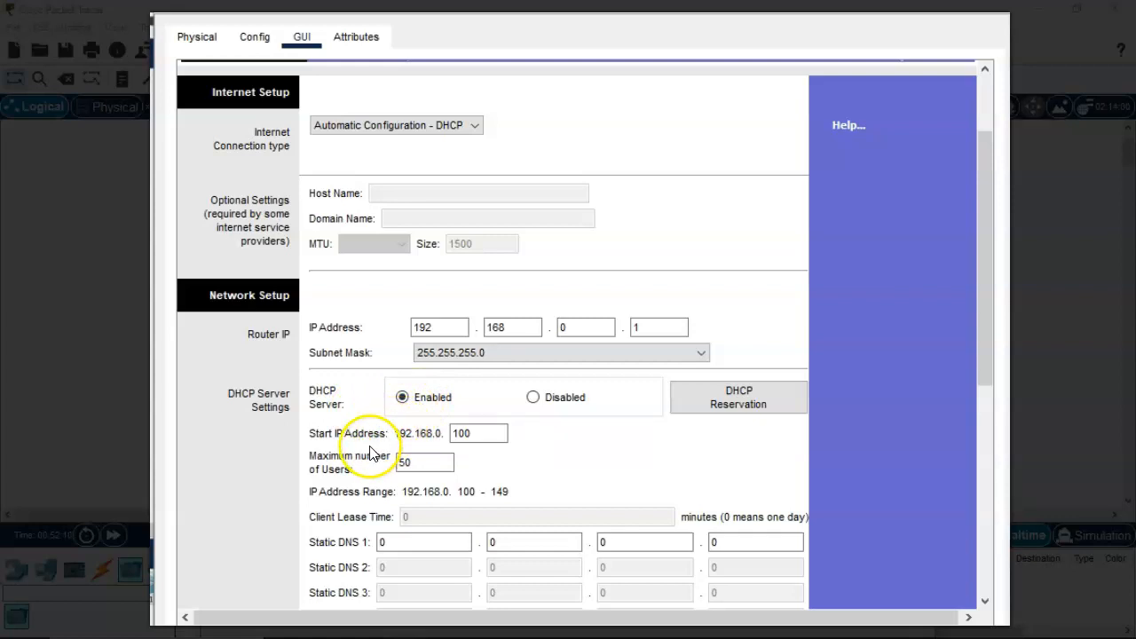
{"action": "left_click", "coordinate": [482, 433]}
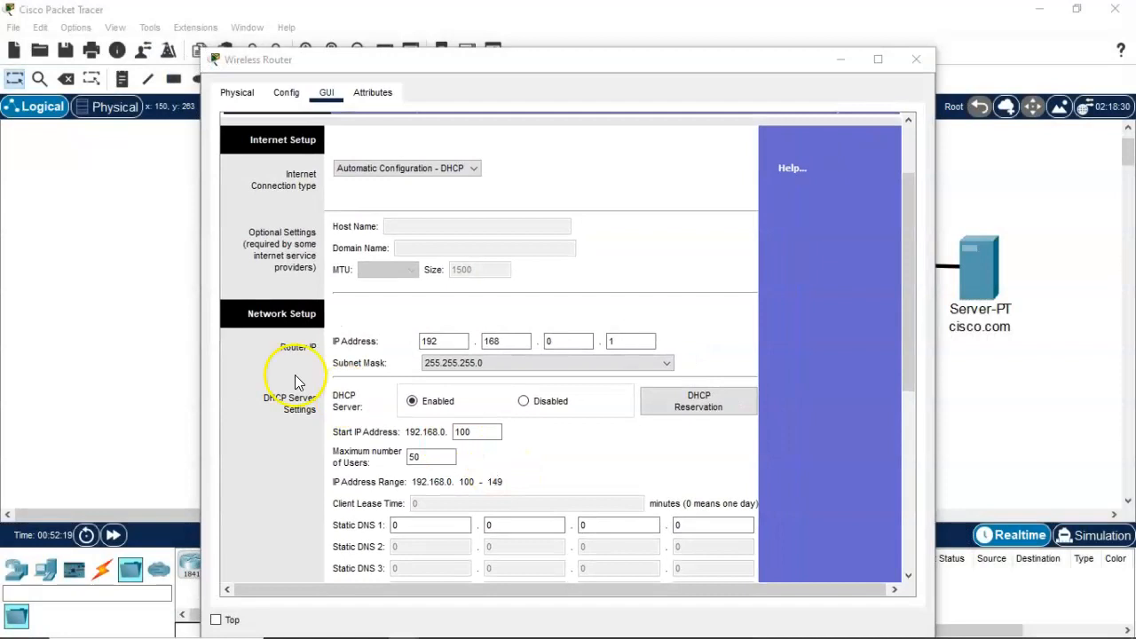
{"action": "left_click", "coordinate": [225, 302]}
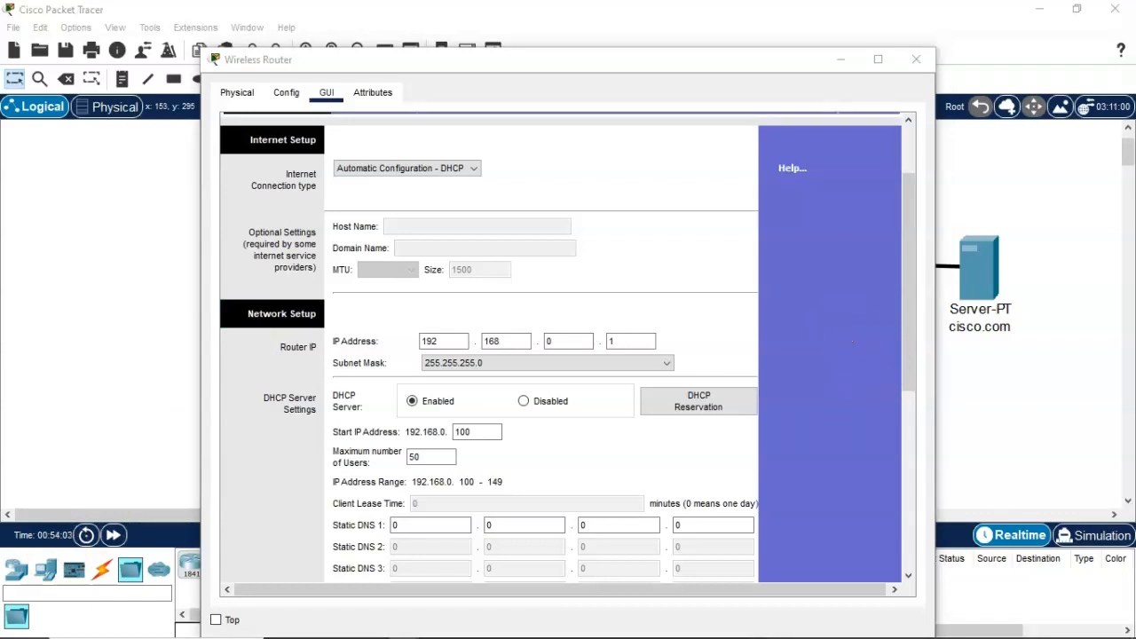
{"action": "scroll", "coordinate": [857, 337], "scroll_direction": "down", "scroll_amount": 3}
{"action": "left_click", "coordinate": [424, 428]}
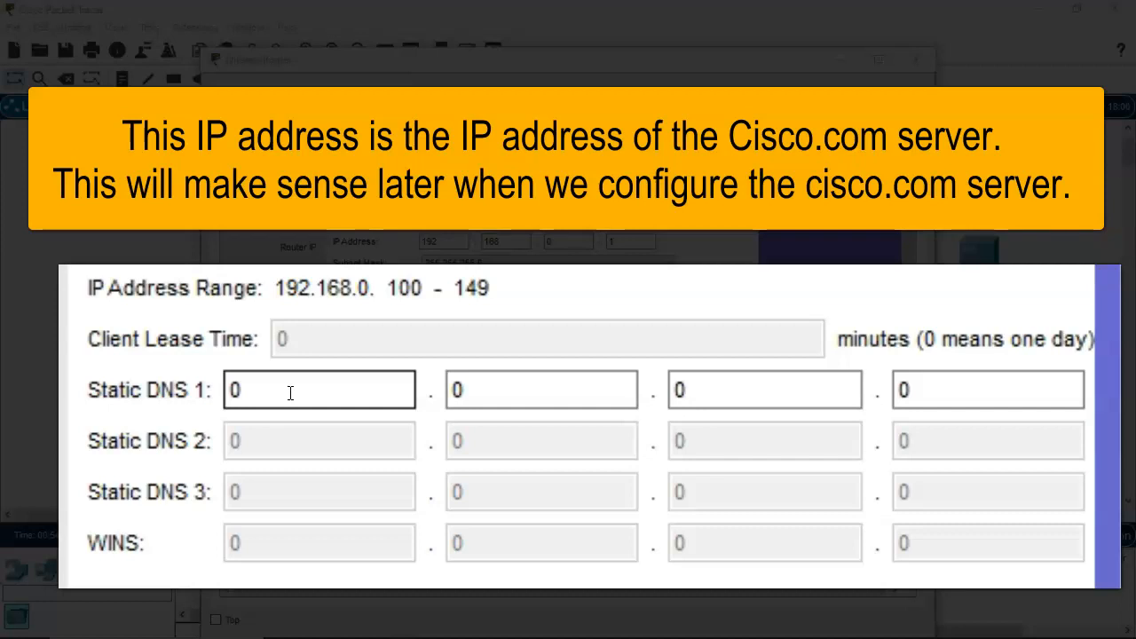
{"action": "left_click", "coordinate": [269, 393]}
{"action": "left_click", "coordinate": [325, 385]}
{"action": "key", "text": "BackSpace"}
{"action": "type", "text": "208"}
{"action": "left_click", "coordinate": [479, 388]}
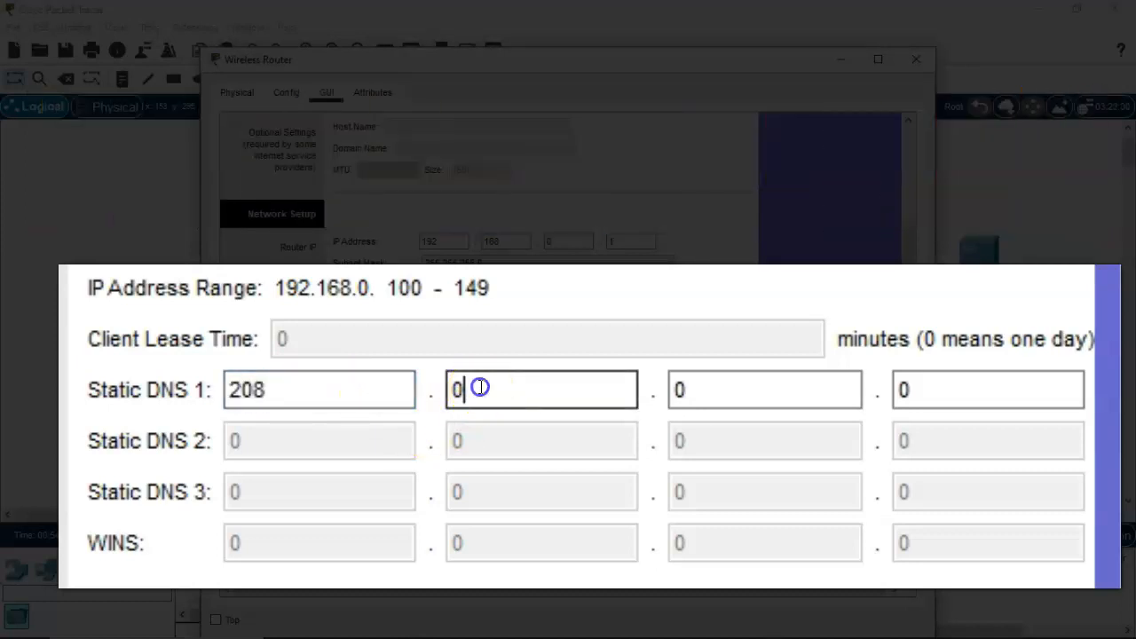
{"action": "key", "text": "BackSpace"}
{"action": "type", "text": "67"}
{"action": "left_click", "coordinate": [692, 379]}
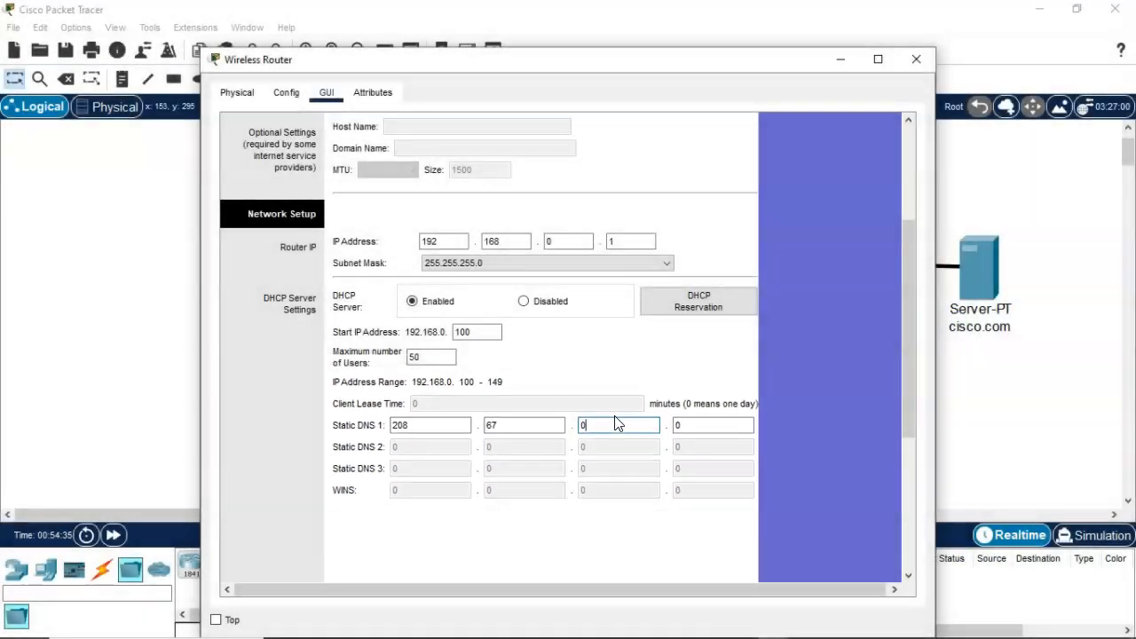
{"action": "double_click", "coordinate": [615, 419]}
{"action": "key", "text": "BackSpace"}
{"action": "type", "text": "220"}
{"action": "double_click", "coordinate": [679, 426]}
{"action": "type", "text": "220"}
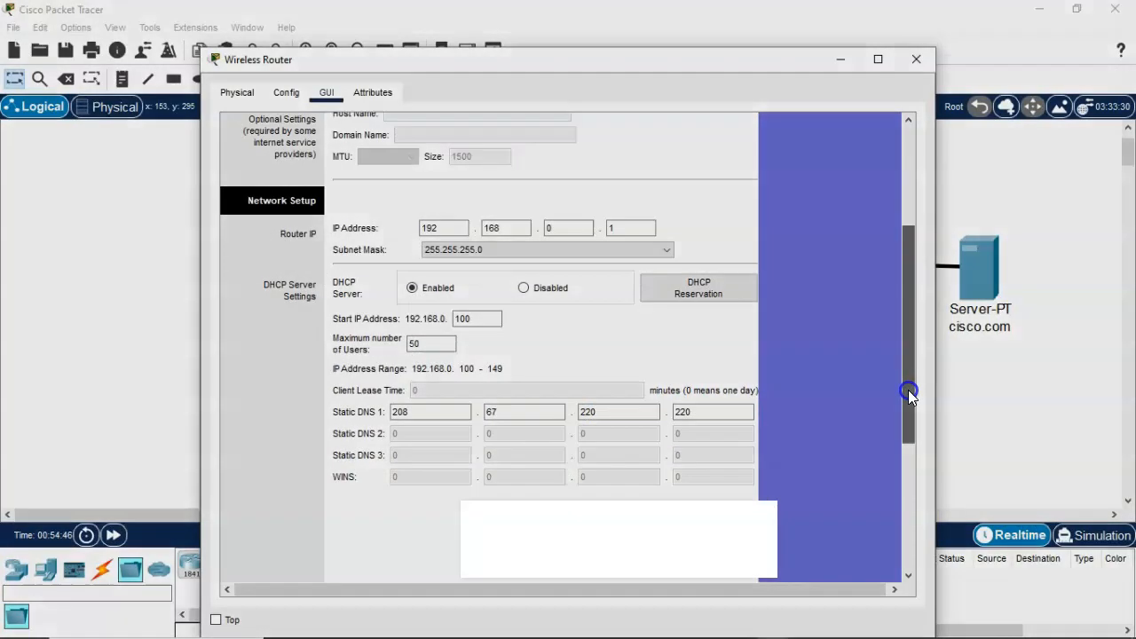
- Save the wireless router's settings and close its window
{"action": "left_click_drag", "start_coordinate": [909, 390], "coordinate": [926, 556]}
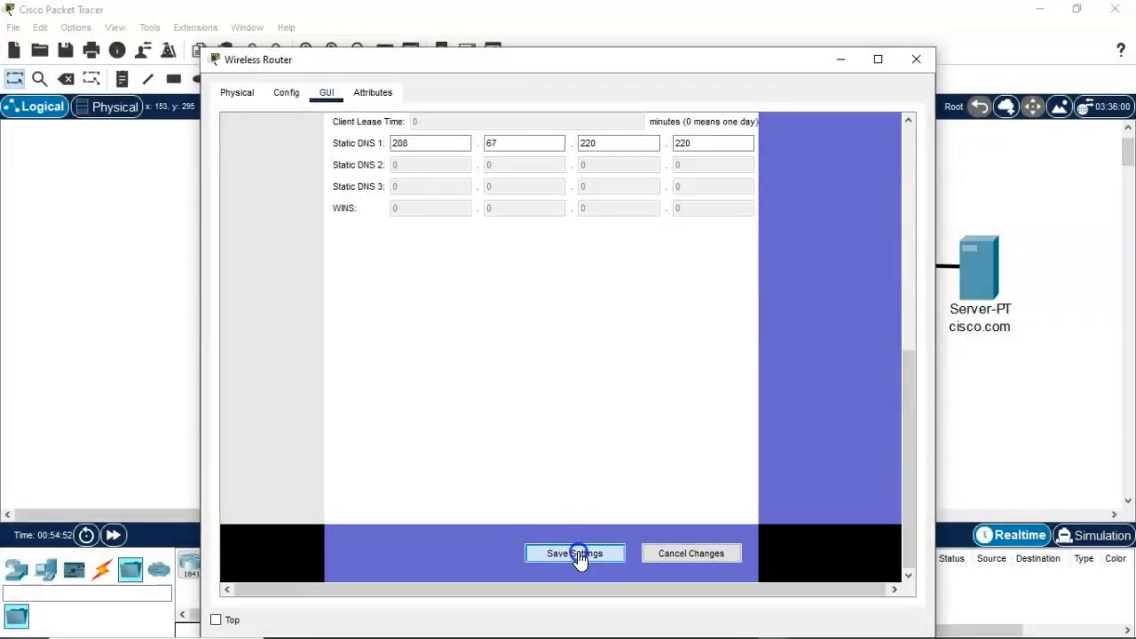
{"action": "left_click", "coordinate": [574, 553]}
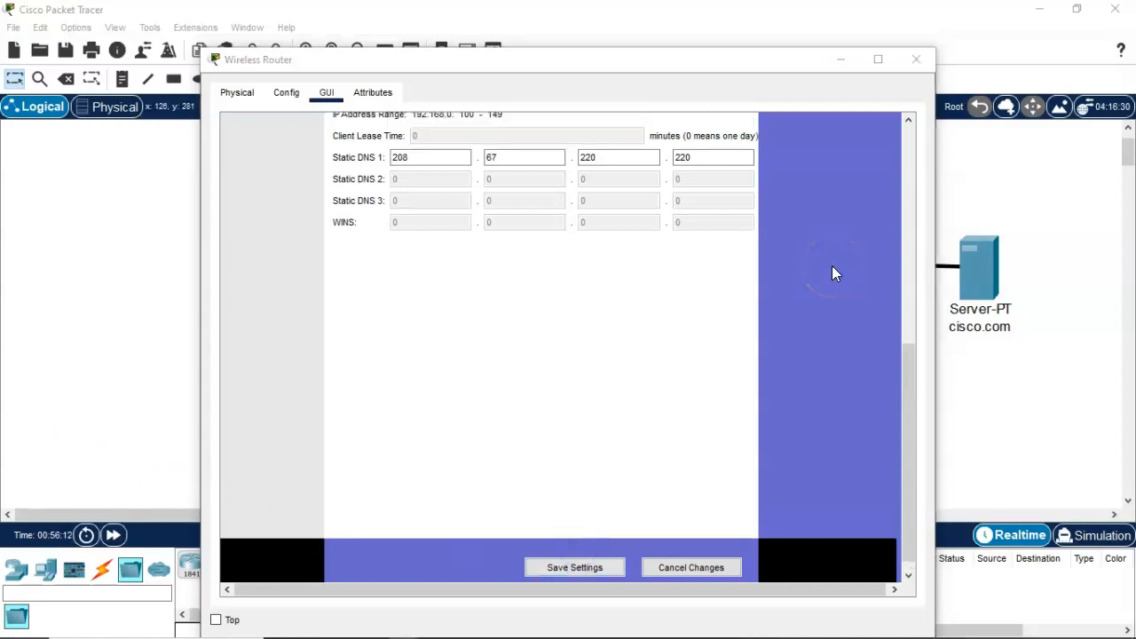
{"action": "left_click", "coordinate": [918, 59]}
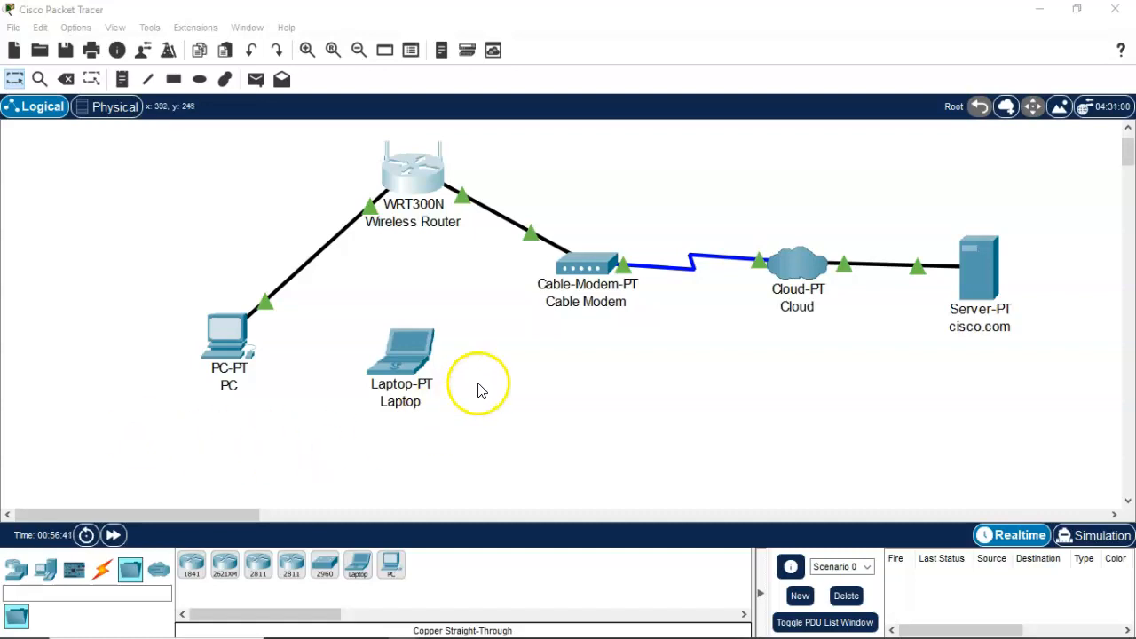
- Remove the PT-LAPTOP-NM-1CFE Ethernet module from the laptop in its physical device view
{"action": "left_click", "coordinate": [408, 358]}
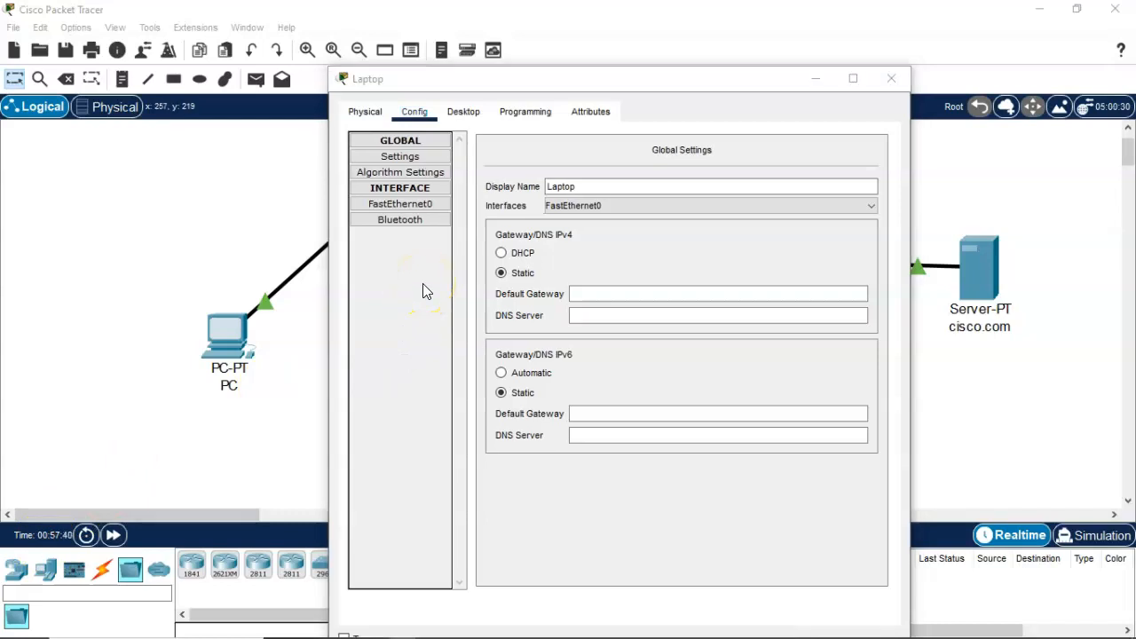
{"action": "left_click", "coordinate": [360, 116]}
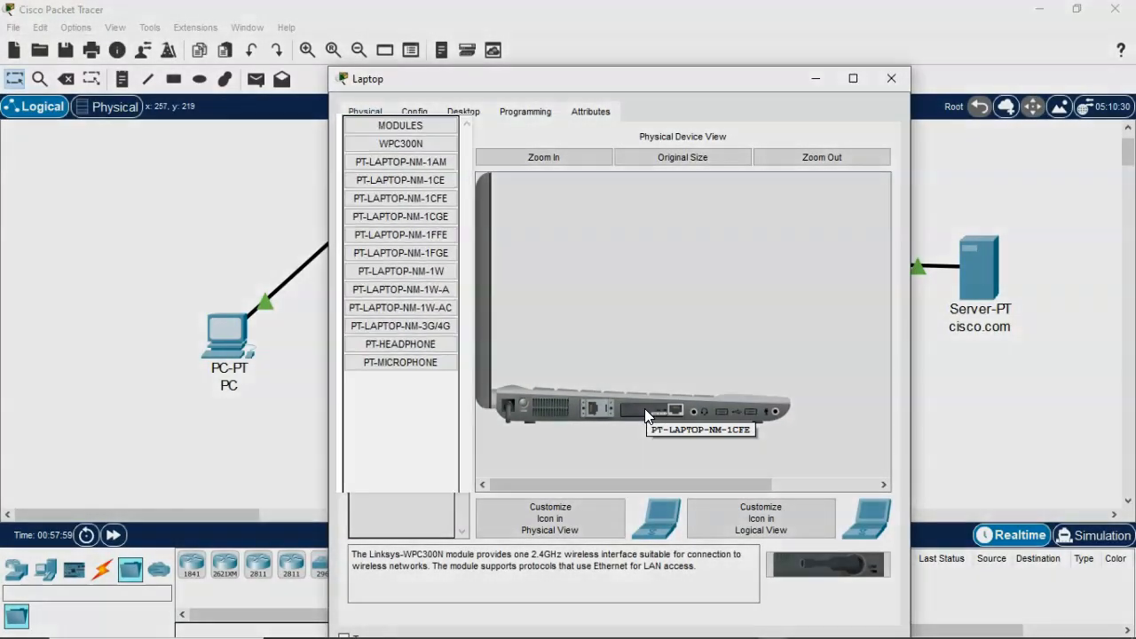
{"action": "left_click", "coordinate": [644, 409]}
{"action": "left_click_drag", "start_coordinate": [644, 409], "coordinate": [399, 517]}
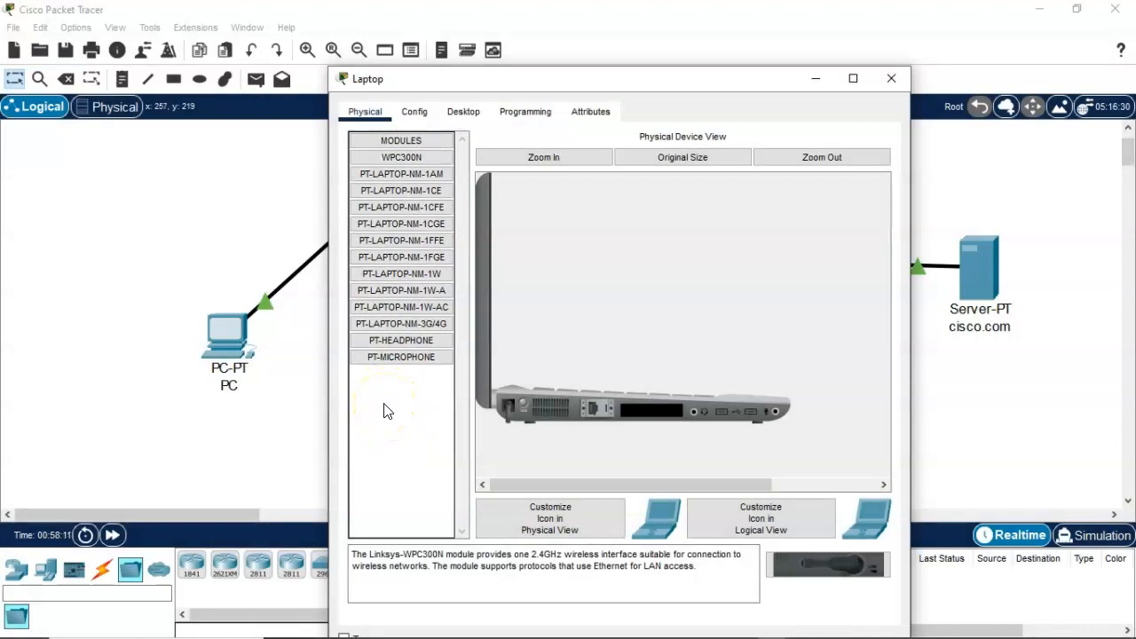
{"action": "left_click", "coordinate": [381, 411]}
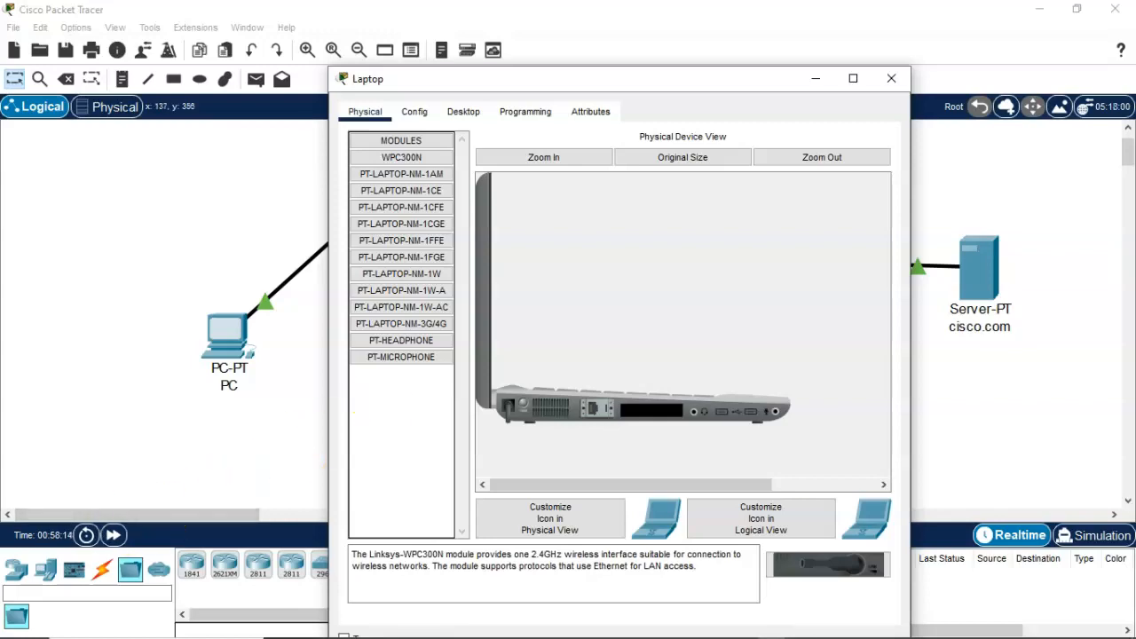
{"action": "left_click", "coordinate": [222, 468]}
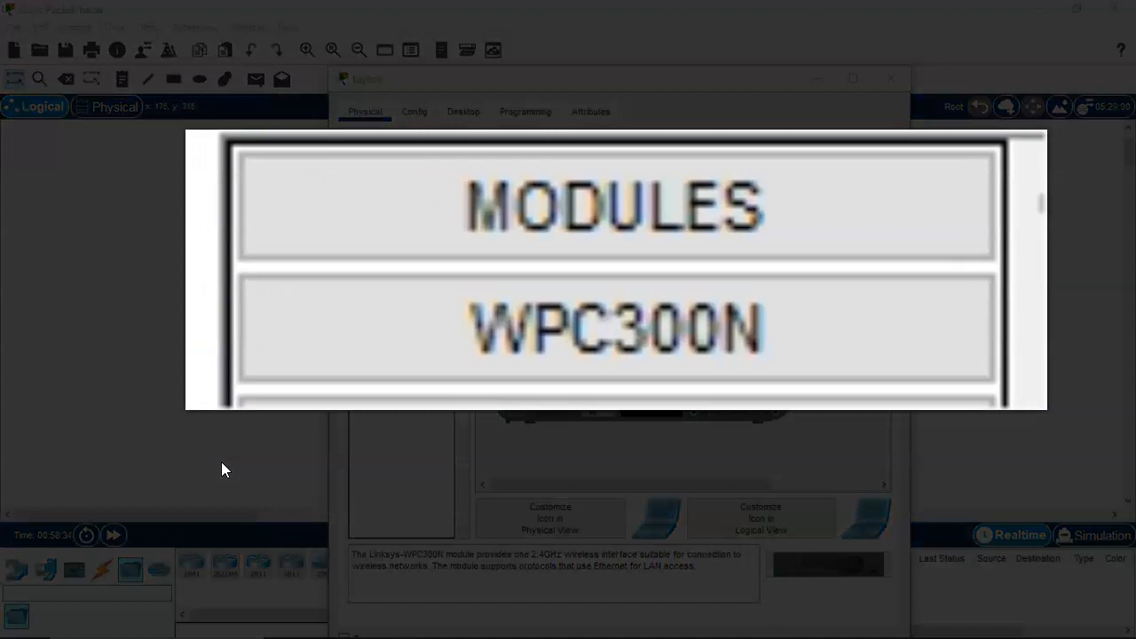
- Install the WPC300N wireless module in the laptop's empty slot
{"action": "left_click", "coordinate": [428, 158]}
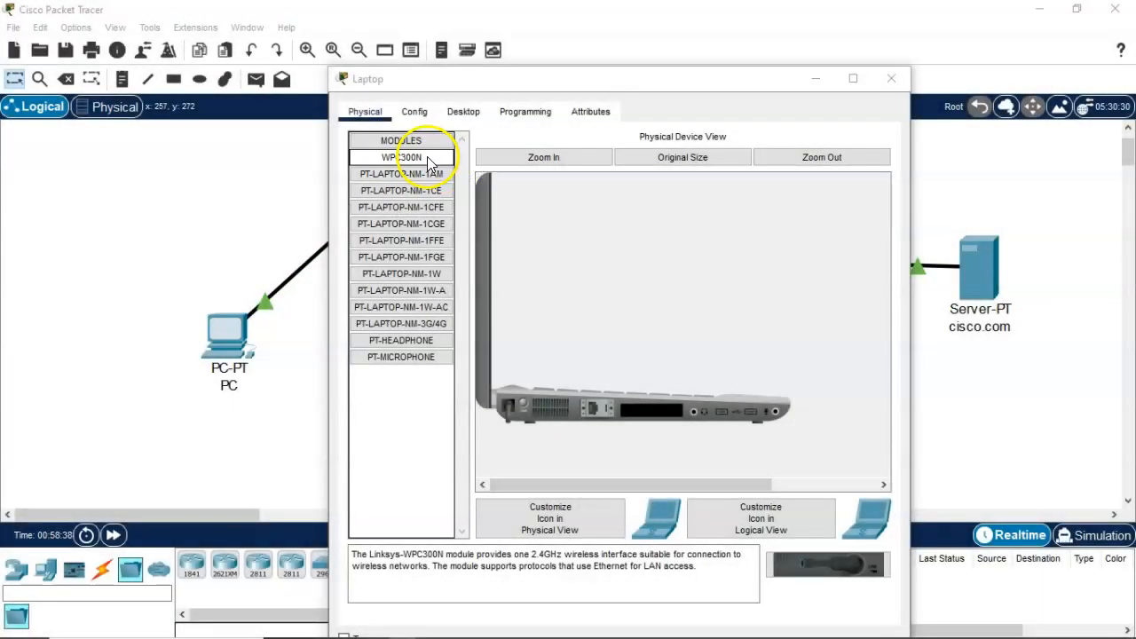
{"action": "left_click", "coordinate": [429, 160]}
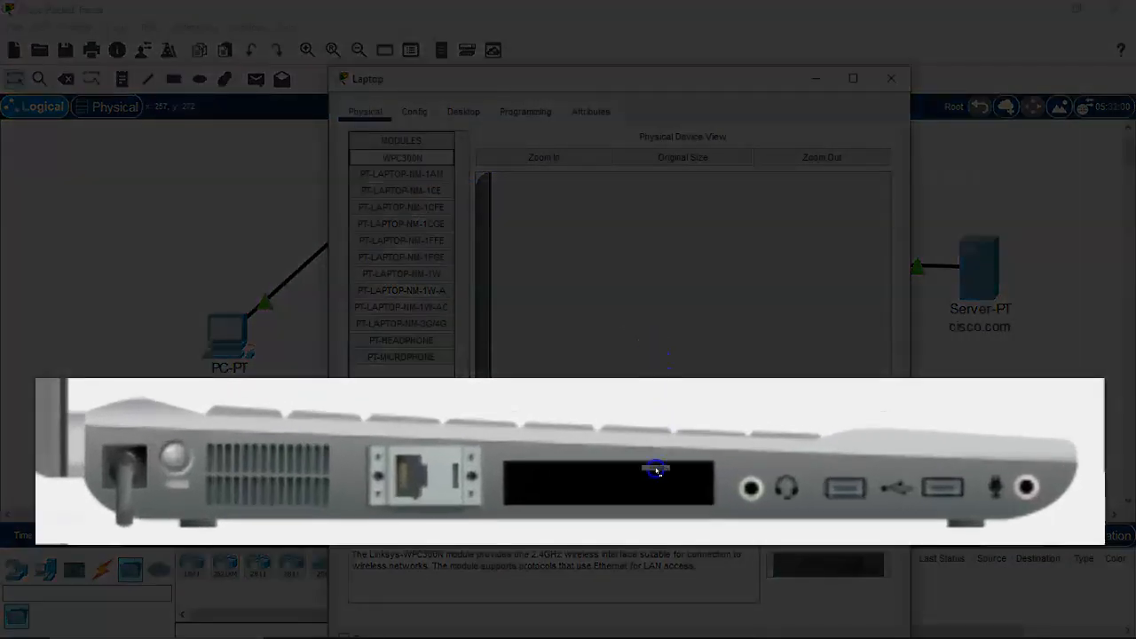
{"action": "left_click_drag", "start_coordinate": [657, 471], "coordinate": [655, 410]}
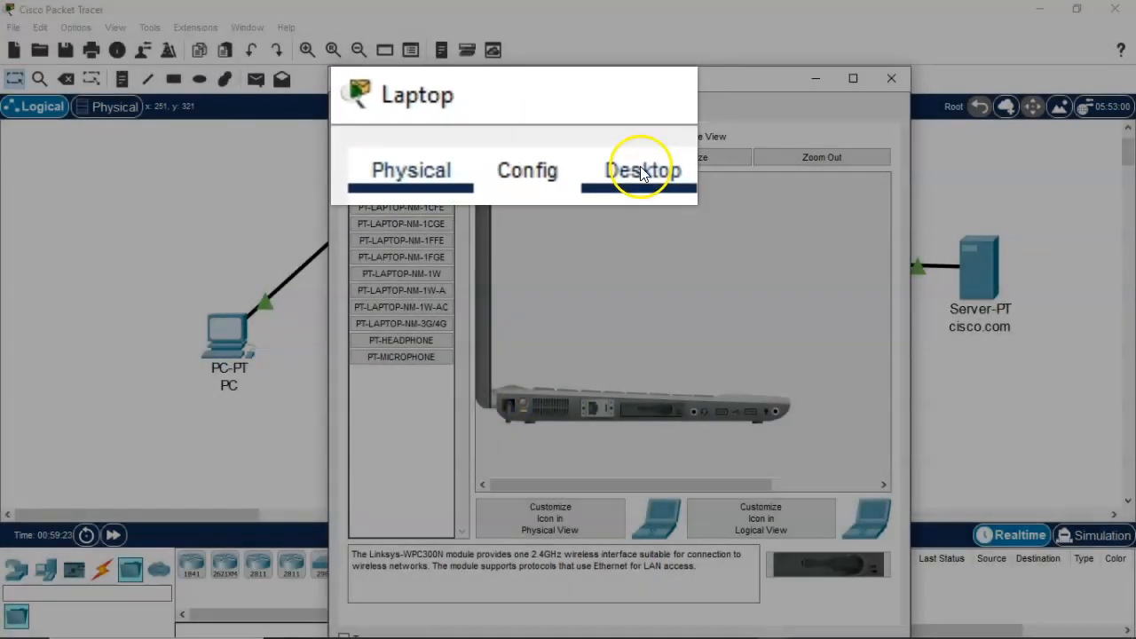
- Connect the laptop to the Homenetwork wireless network with the PC Wireless application and close its window
{"action": "left_click", "coordinate": [463, 111]}
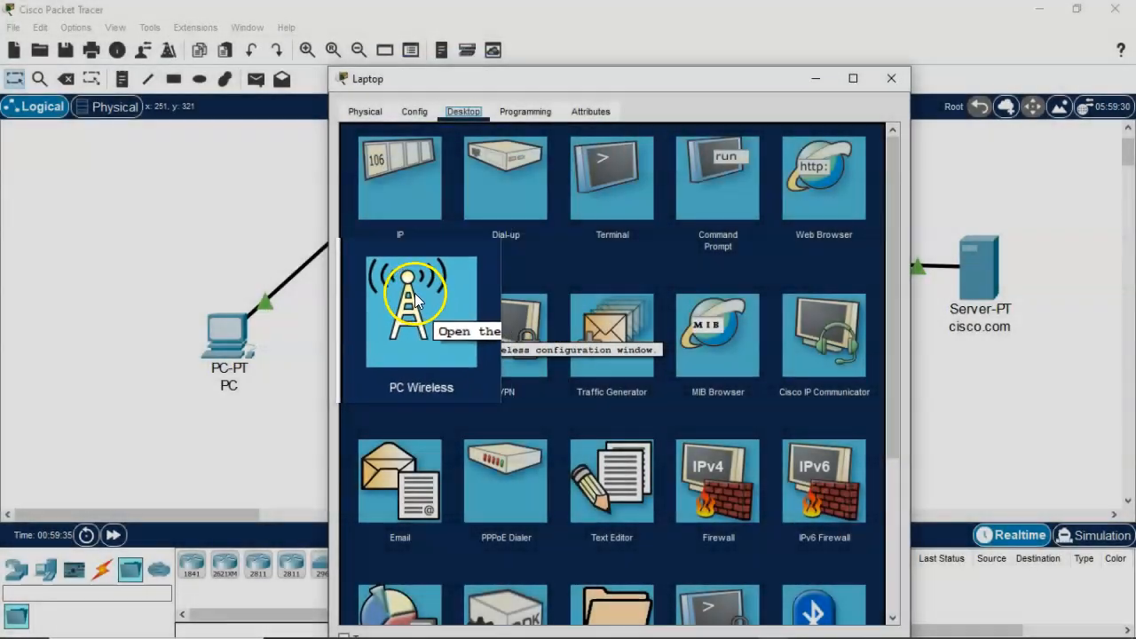
{"action": "left_click", "coordinate": [397, 330]}
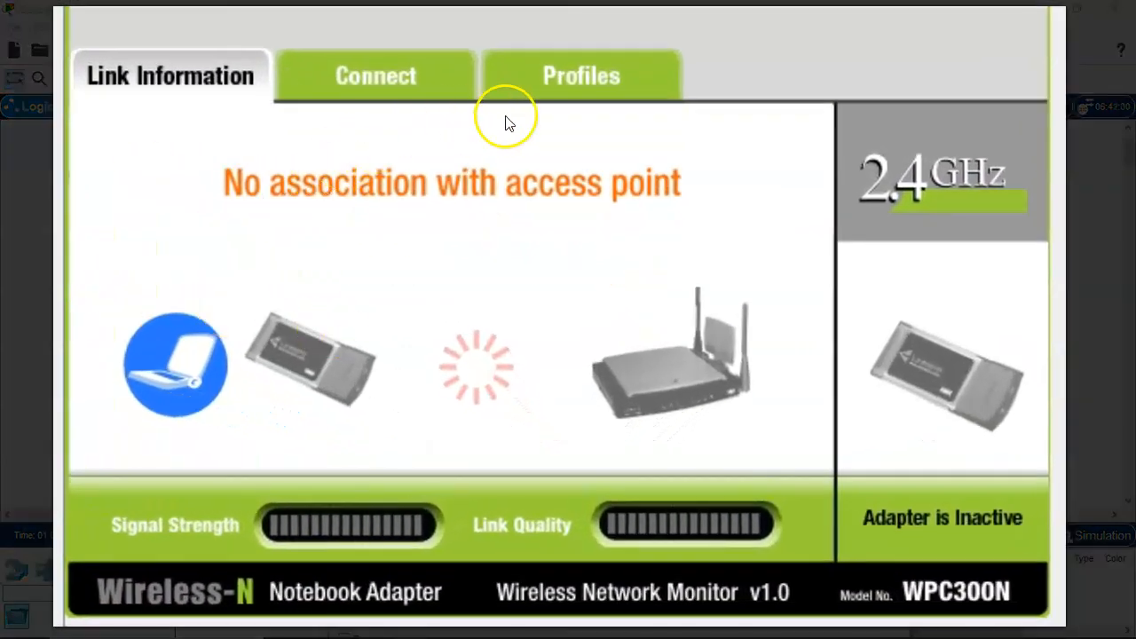
{"action": "left_click", "coordinate": [384, 76]}
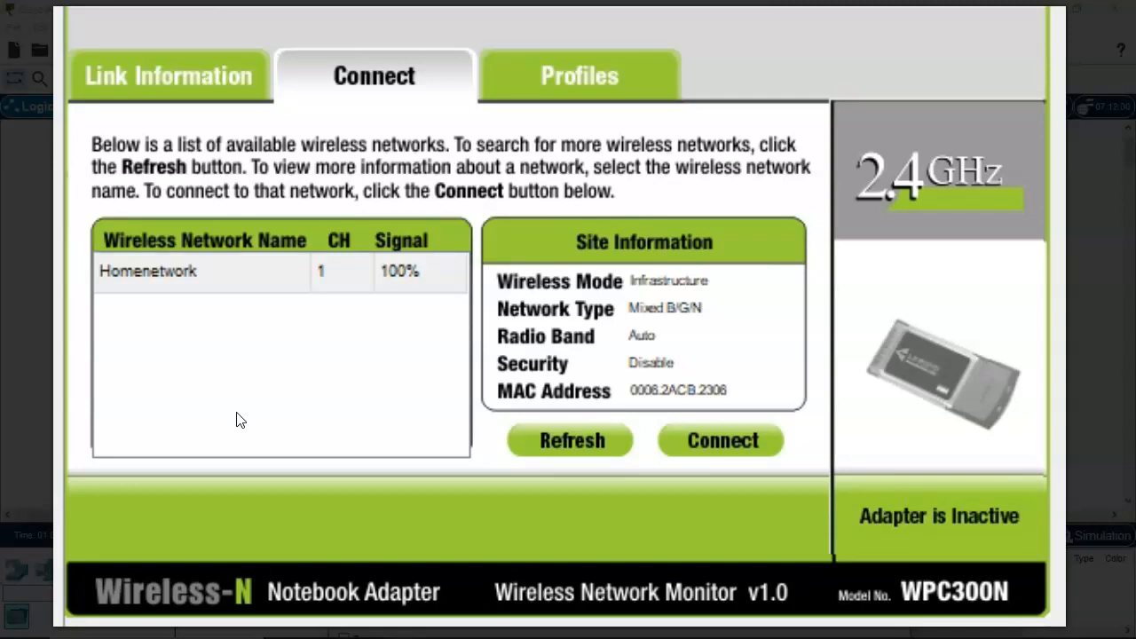
{"action": "left_click", "coordinate": [144, 274]}
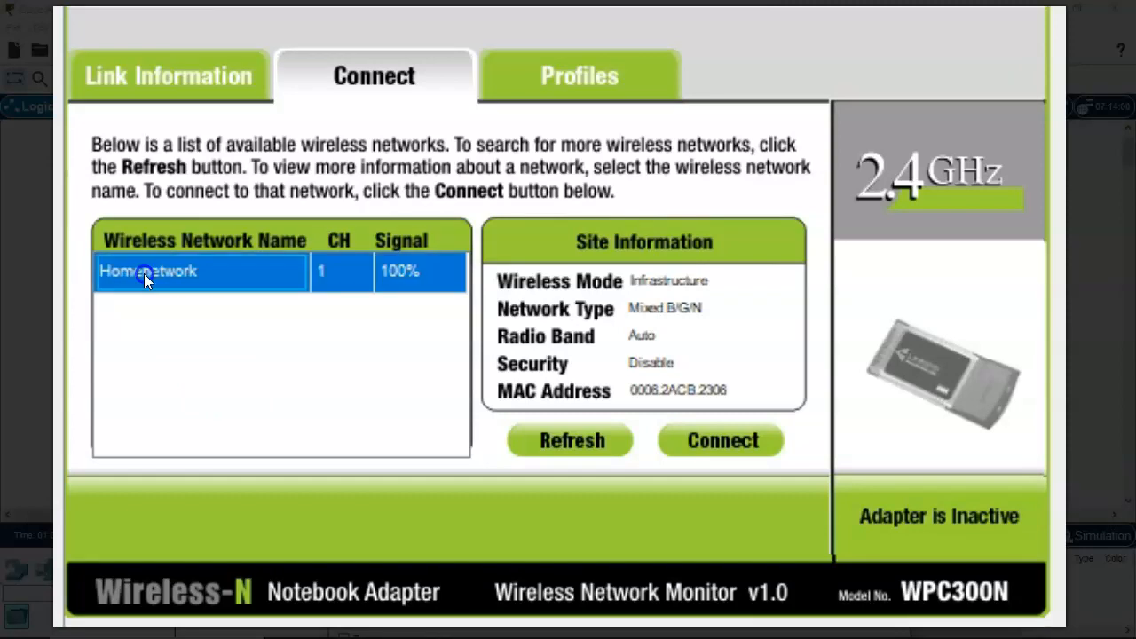
{"action": "left_click", "coordinate": [715, 439]}
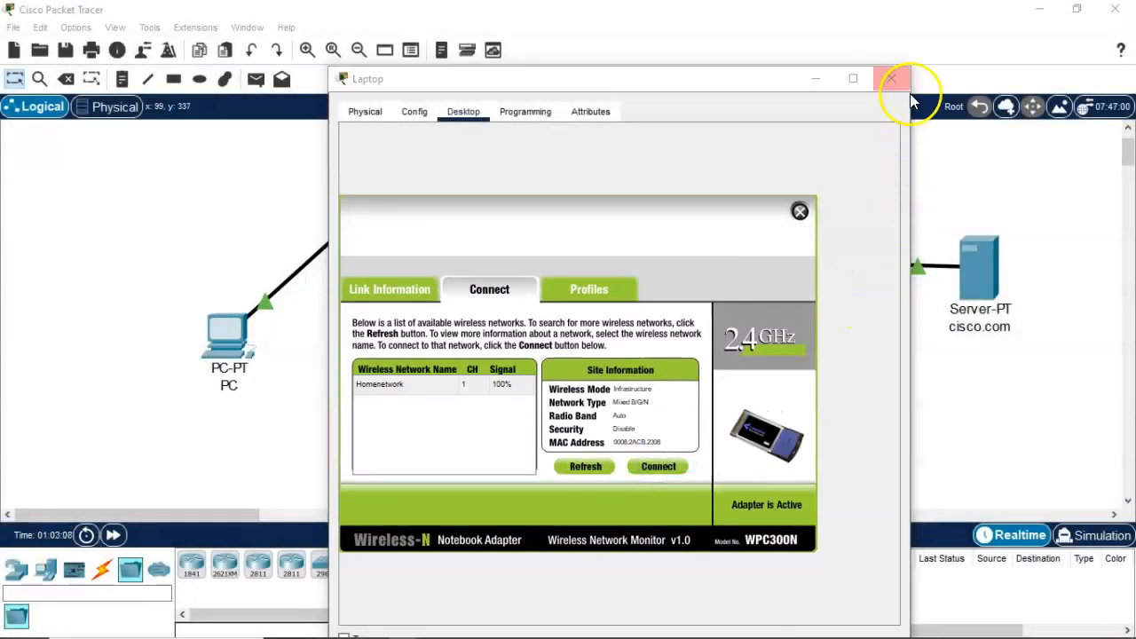
{"action": "left_click", "coordinate": [892, 78]}
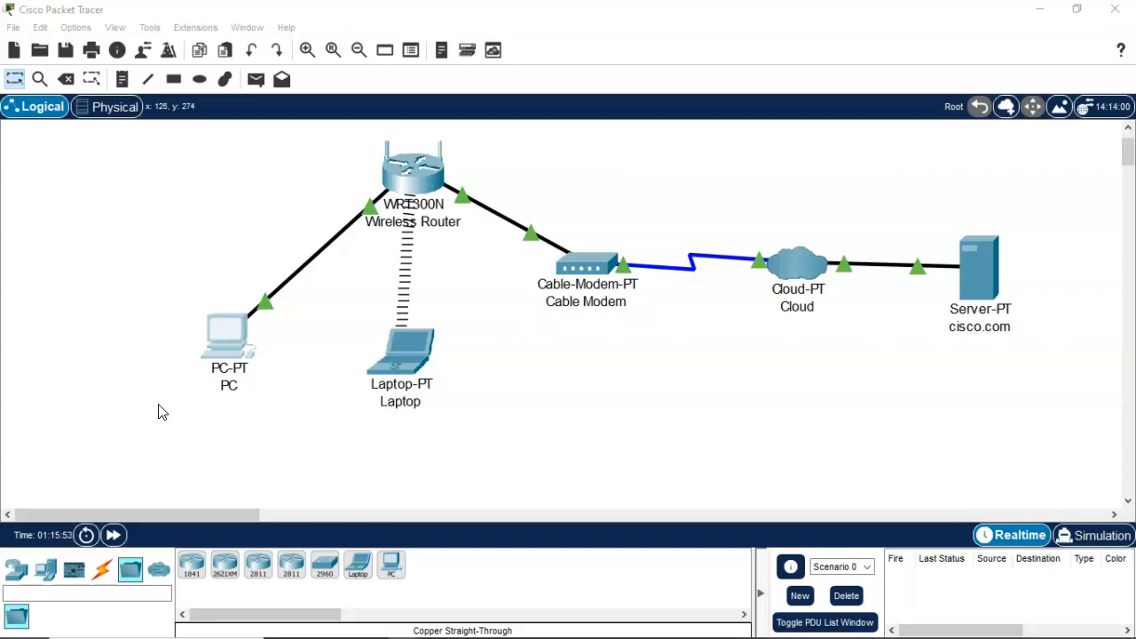
- Set the PC's FastEthernet0 IPv4 configuration to DHCP and close the IP configuration
{"action": "double_click", "coordinate": [225, 347]}
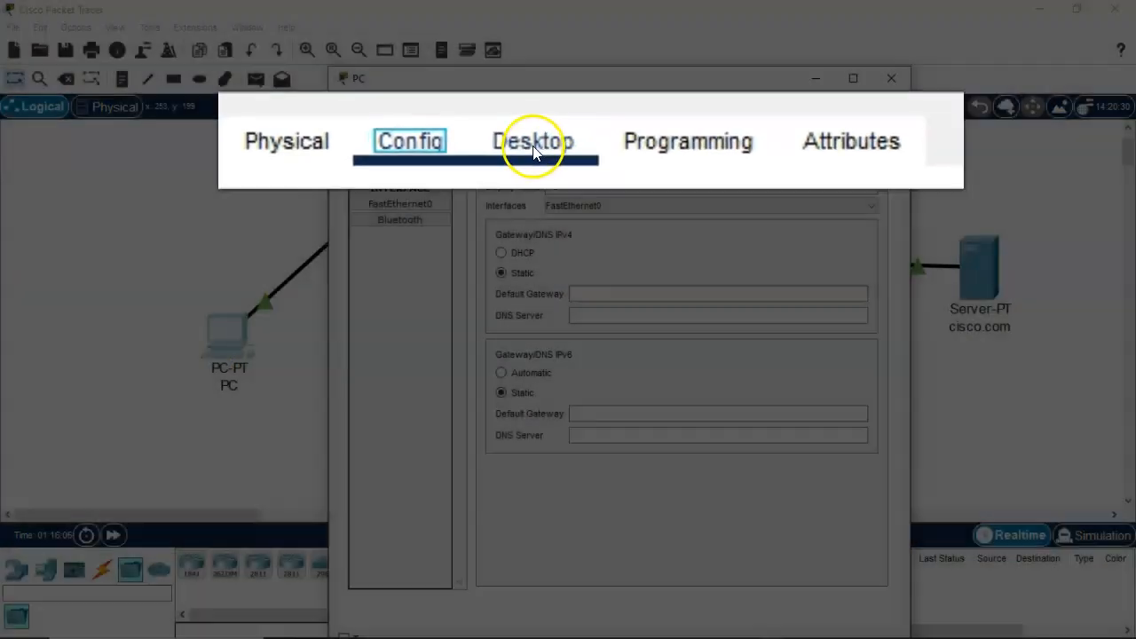
{"action": "left_click", "coordinate": [464, 112]}
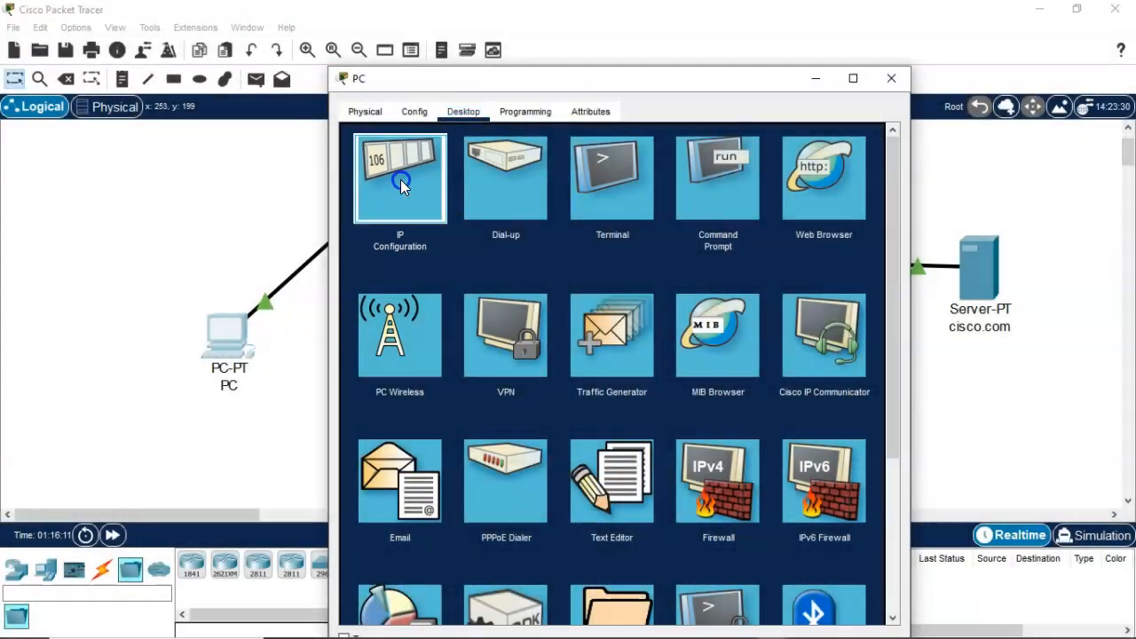
{"action": "left_click", "coordinate": [402, 182]}
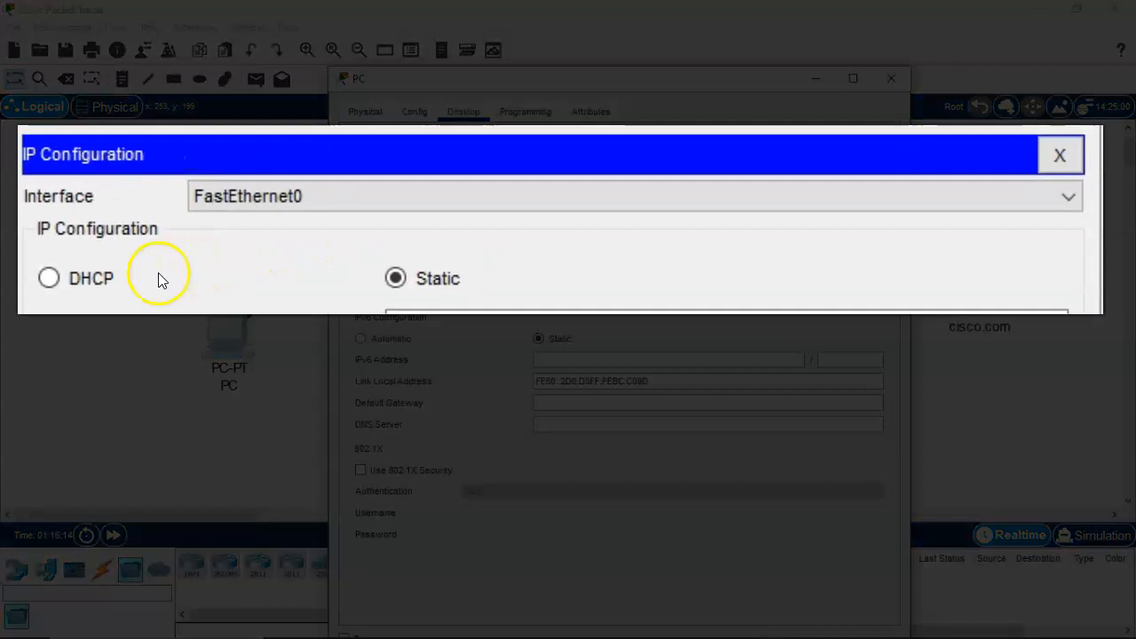
{"action": "left_click", "coordinate": [49, 278]}
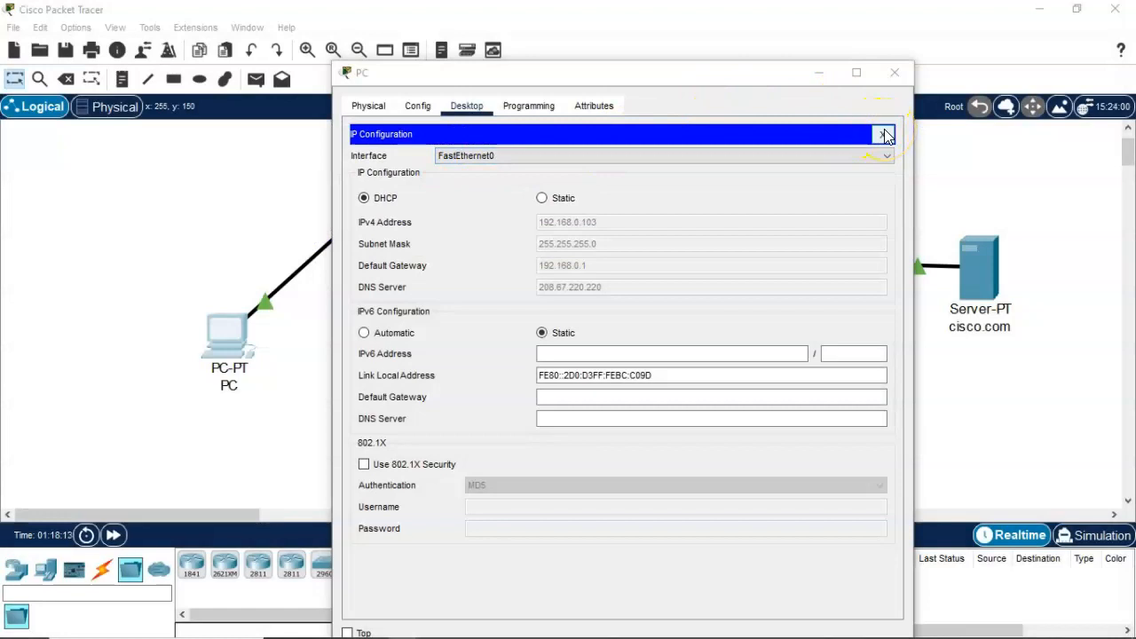
{"action": "left_click", "coordinate": [885, 134]}
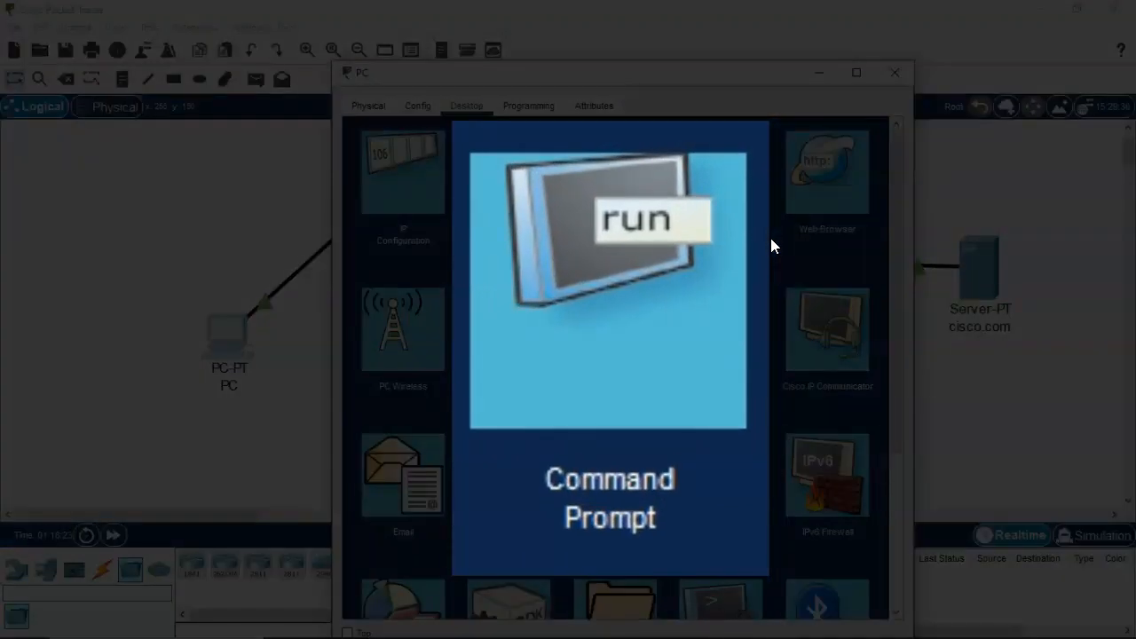
- Run ipconfig /all in the PC's Command Prompt to check its IPv4 settings
{"action": "left_click", "coordinate": [680, 224]}
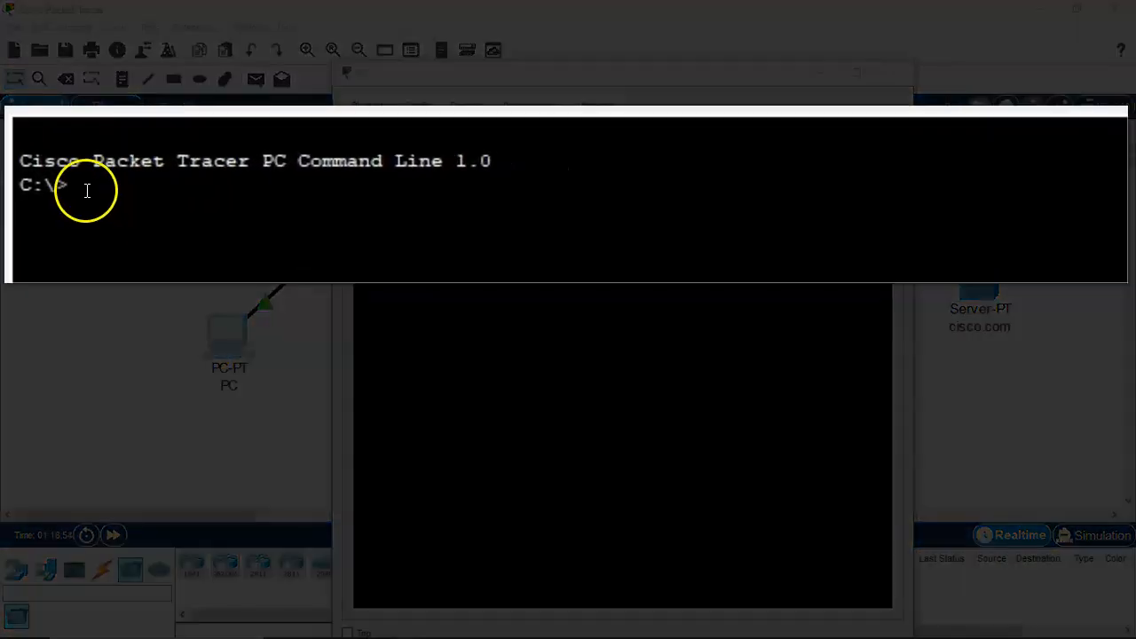
{"action": "left_click", "coordinate": [390, 188]}
{"action": "left_click", "coordinate": [144, 236]}
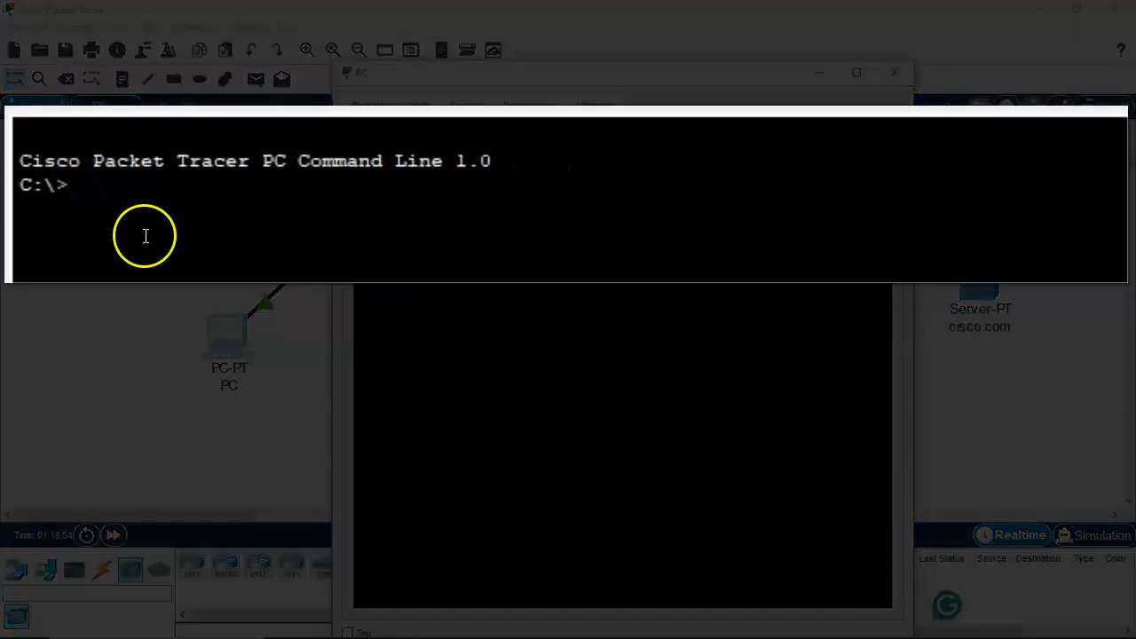
{"action": "type", "text": "ipconfig"}
{"action": "left_click", "coordinate": [121, 239]}
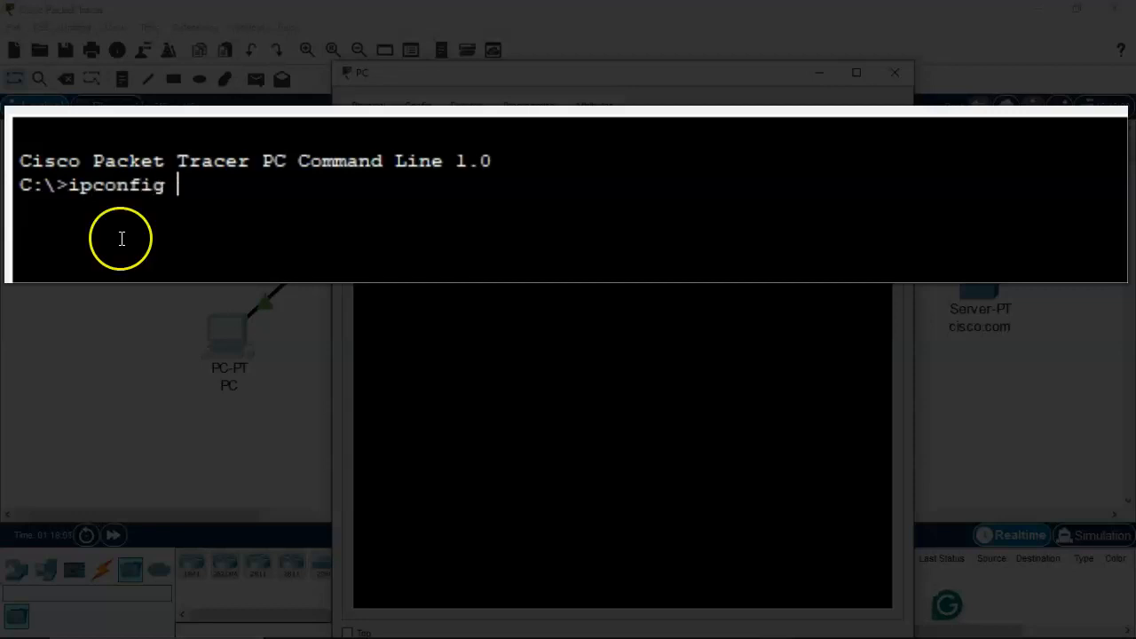
{"action": "type", "text": "/all"}
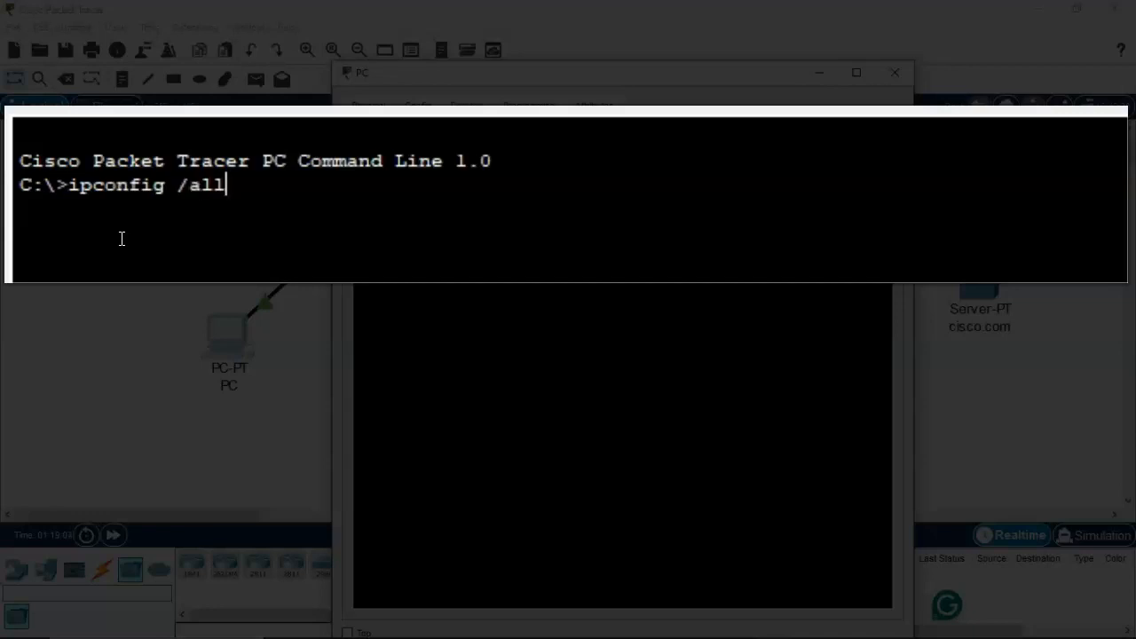
{"action": "key", "text": "Return"}
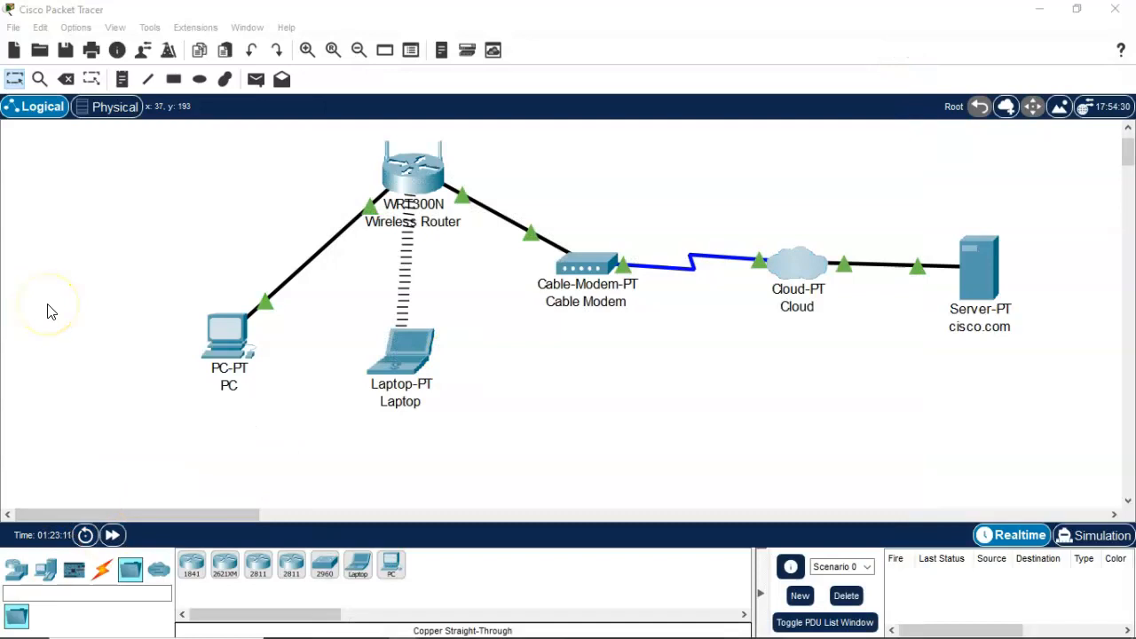
- Power off the cloud and remove the PT-CLOUD-NM-1CE module and the module beside it from the lower row of slots
{"action": "left_click", "coordinate": [796, 270]}
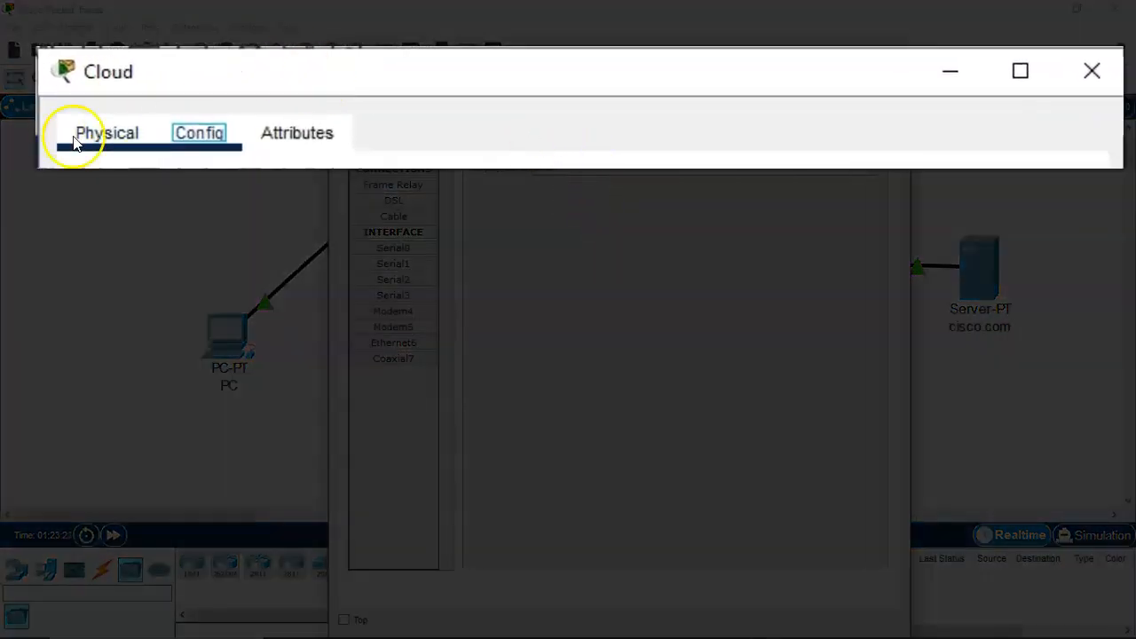
{"action": "left_click", "coordinate": [76, 140]}
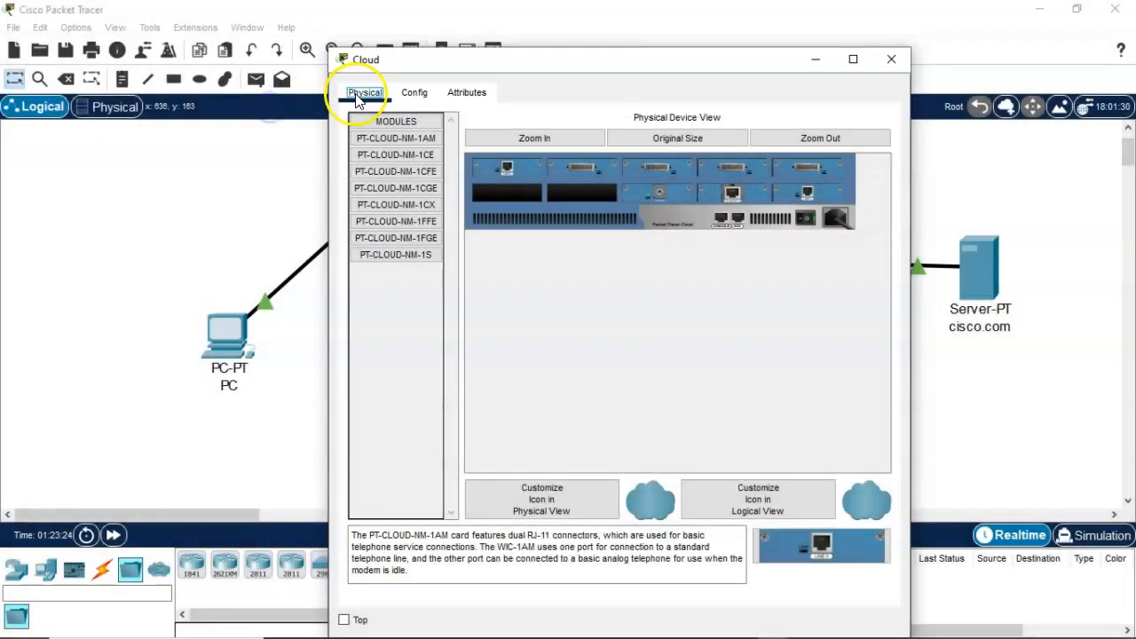
{"action": "left_click", "coordinate": [805, 223]}
{"action": "left_click", "coordinate": [804, 223]}
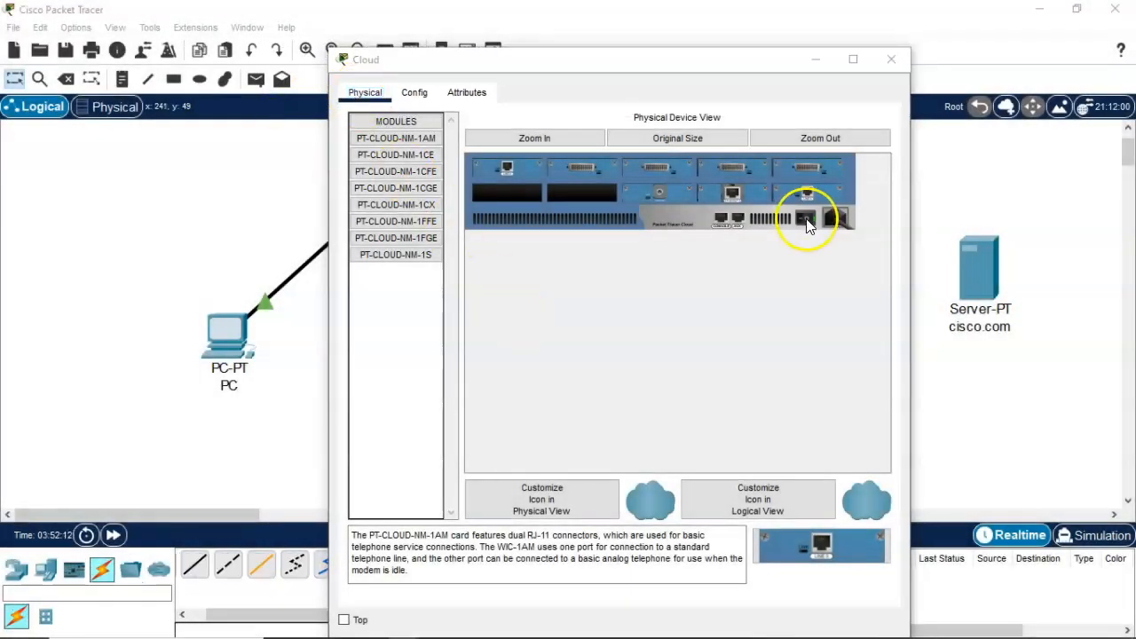
{"action": "left_click", "coordinate": [803, 220]}
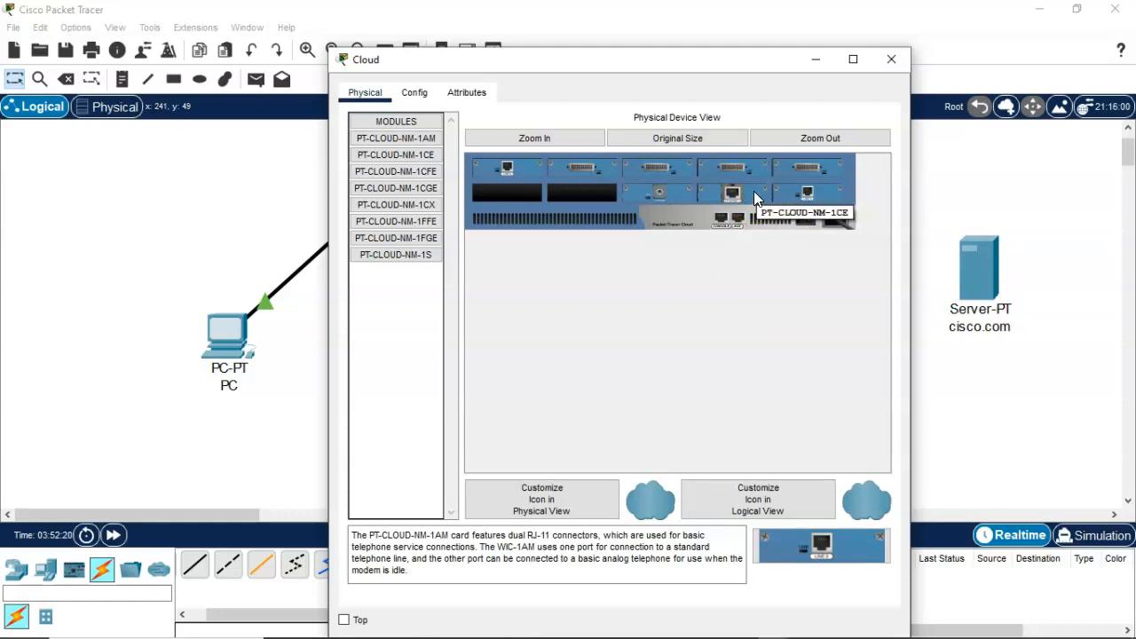
{"action": "left_click_drag", "start_coordinate": [754, 191], "coordinate": [401, 300]}
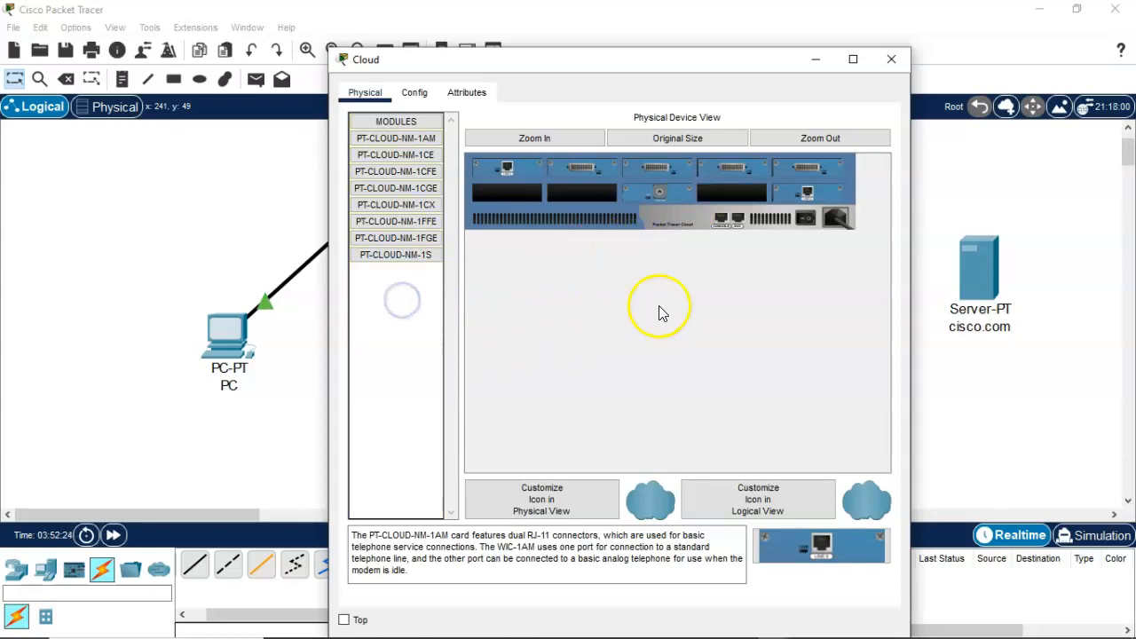
{"action": "left_click_drag", "start_coordinate": [812, 194], "coordinate": [394, 287]}
{"action": "left_click", "coordinate": [102, 452]}
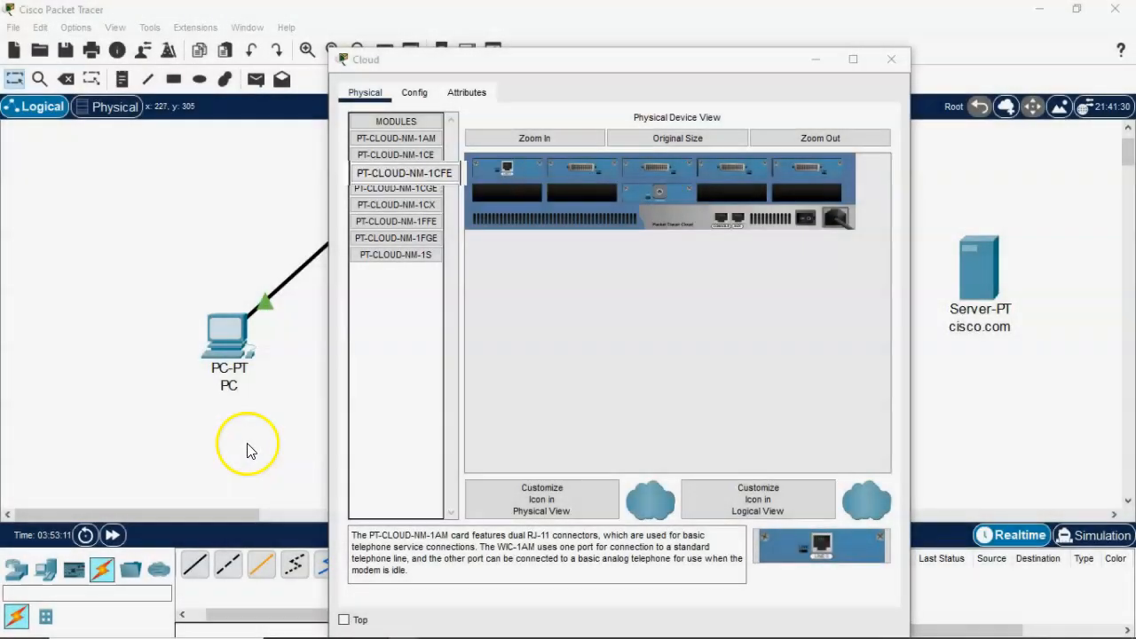
- Install the PT-CLOUD-NM-1CX and PT-CLOUD-NM-1CFE modules in the cloud's two freed slots and power it back on
{"action": "left_click", "coordinate": [390, 205]}
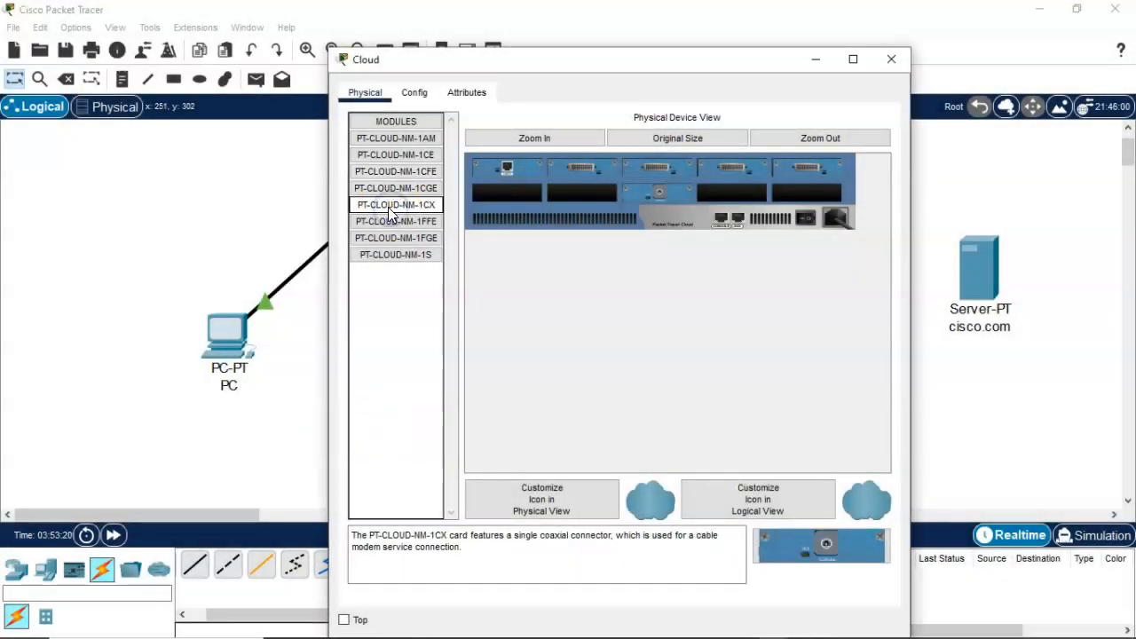
{"action": "left_click_drag", "start_coordinate": [385, 204], "coordinate": [733, 195]}
{"action": "left_click_drag", "start_coordinate": [733, 196], "coordinate": [733, 195]}
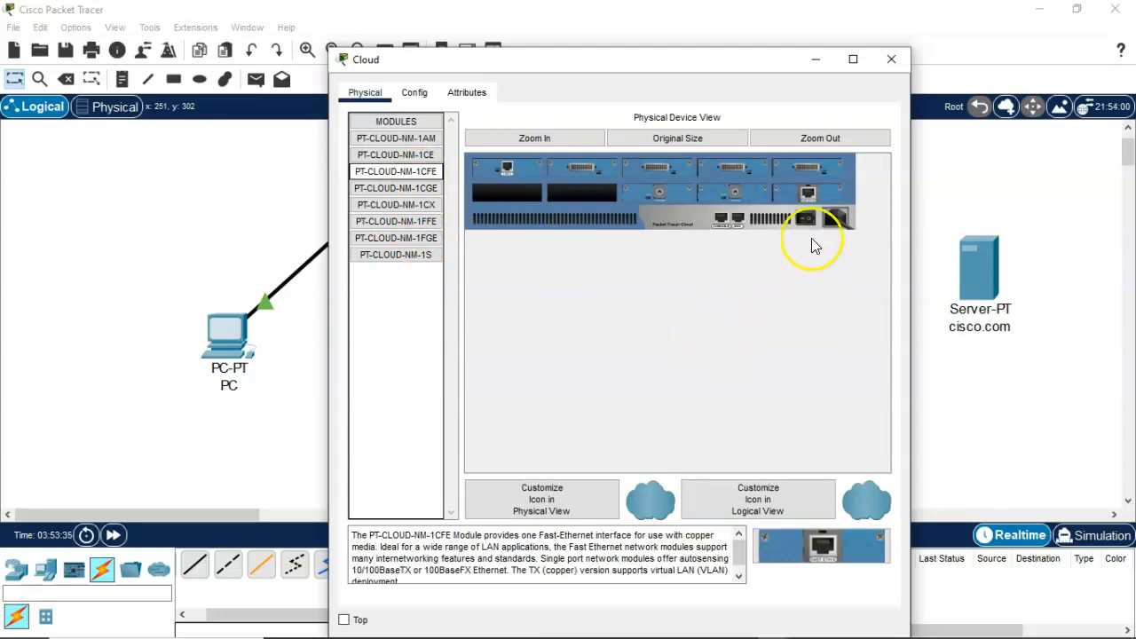
{"action": "left_click", "coordinate": [807, 220]}
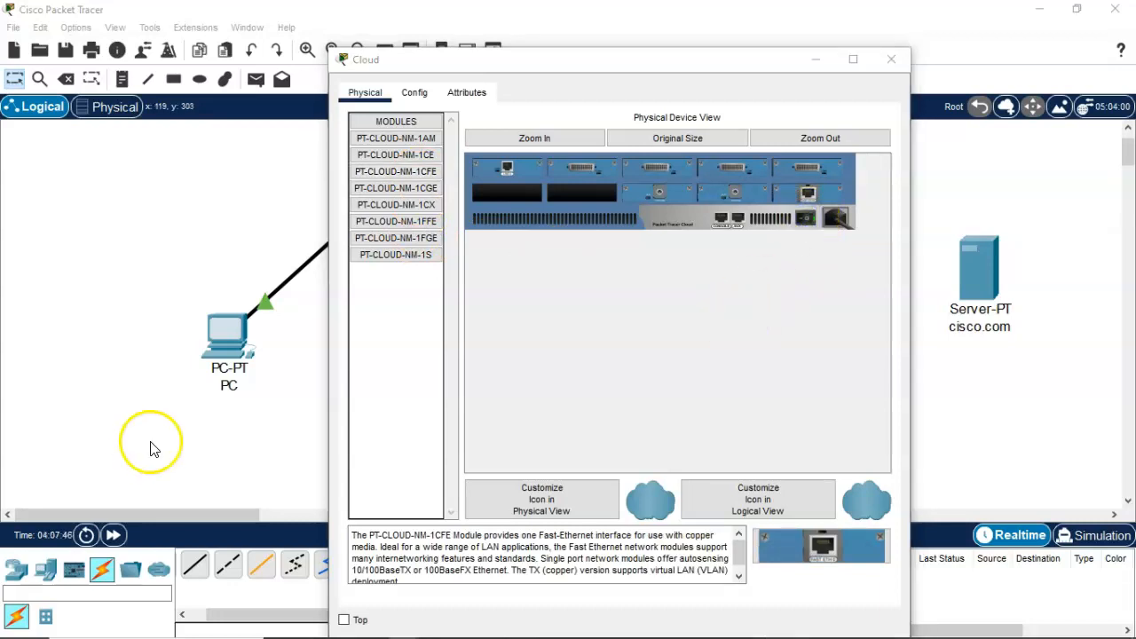
- Set the provider network of the cloud's FastEthernet8 interface to Cable
{"action": "left_click", "coordinate": [415, 92]}
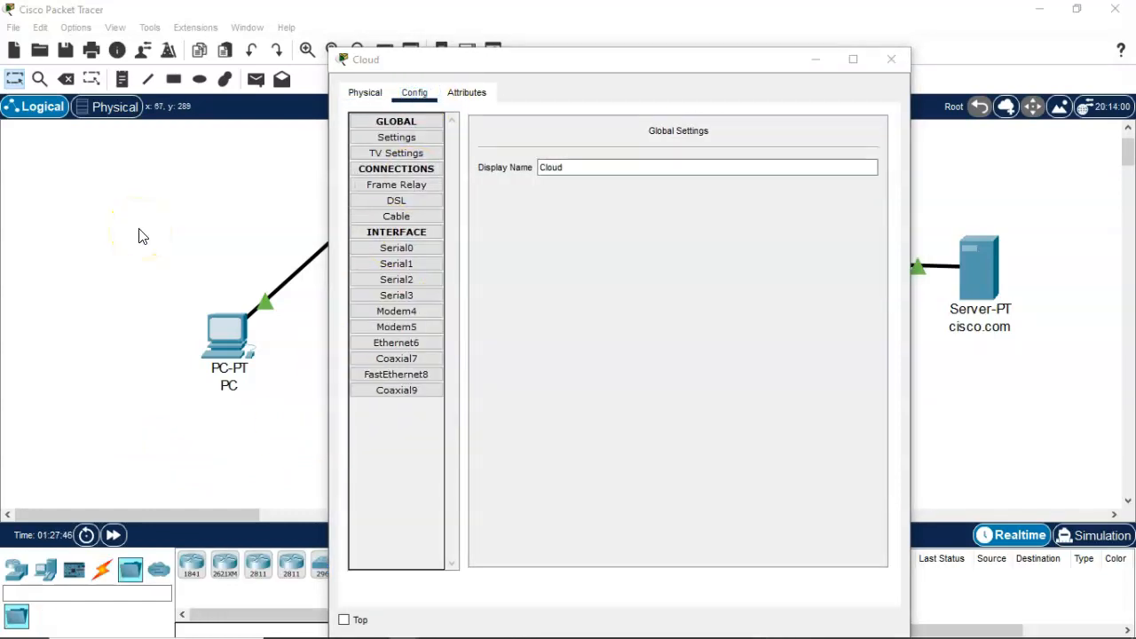
{"action": "left_click", "coordinate": [399, 217]}
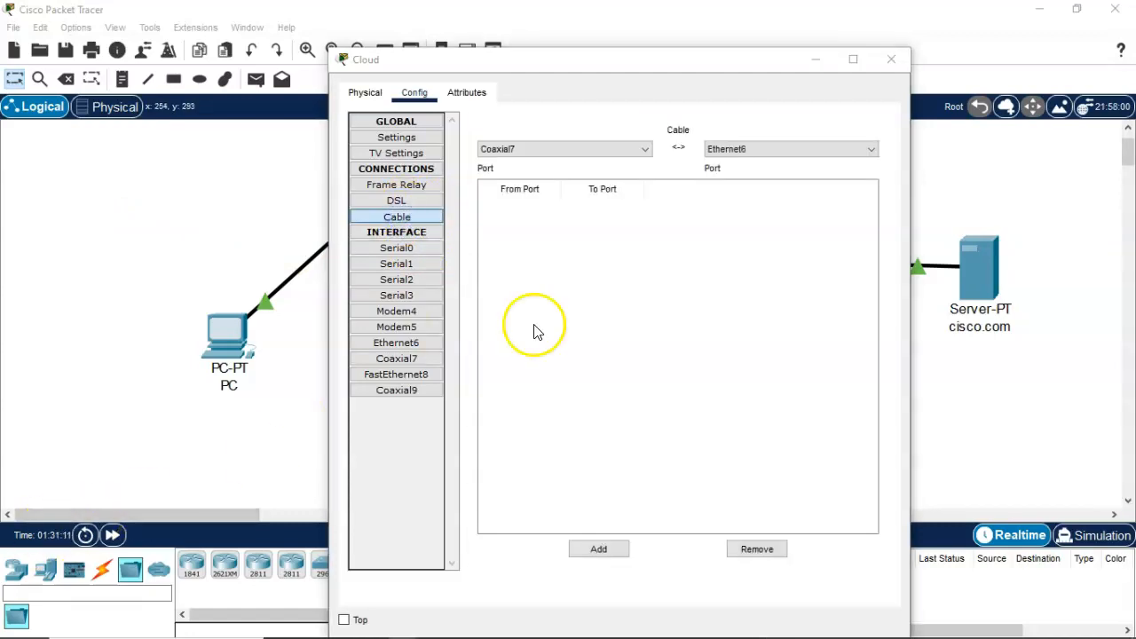
{"action": "left_click", "coordinate": [400, 220]}
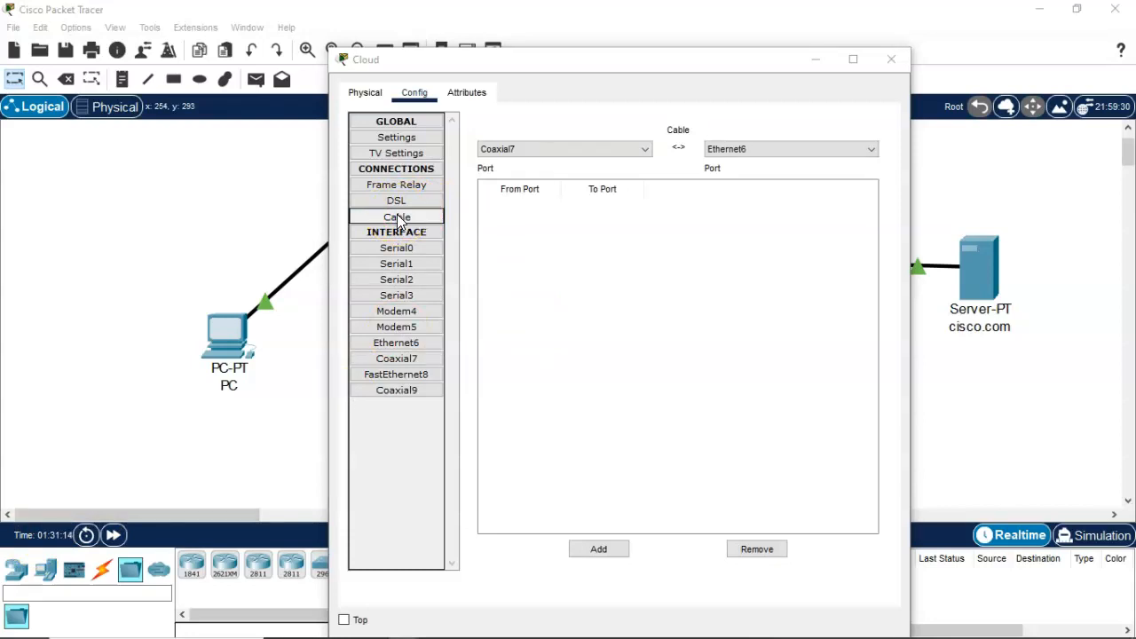
{"action": "left_click", "coordinate": [400, 219]}
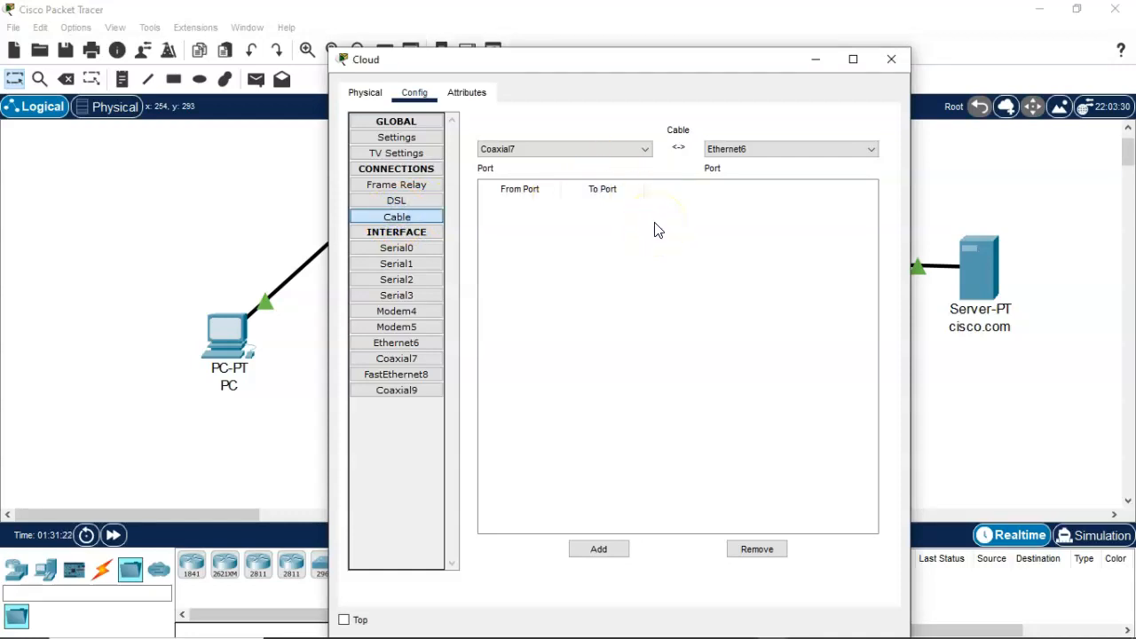
{"action": "left_click", "coordinate": [646, 149]}
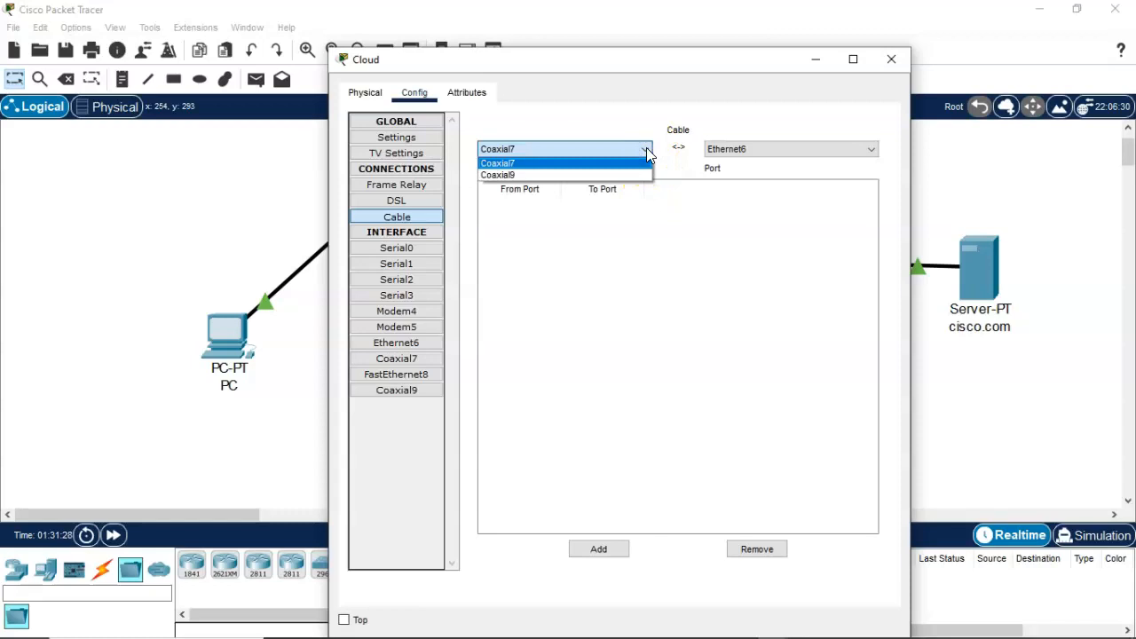
{"action": "left_click", "coordinate": [647, 151]}
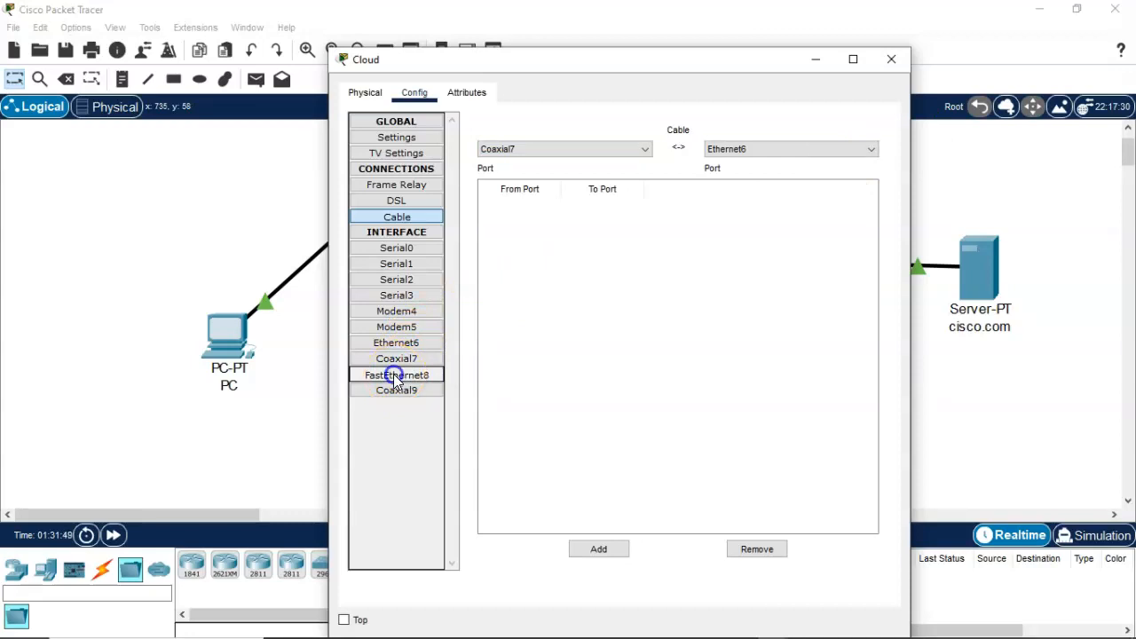
{"action": "left_click", "coordinate": [396, 377]}
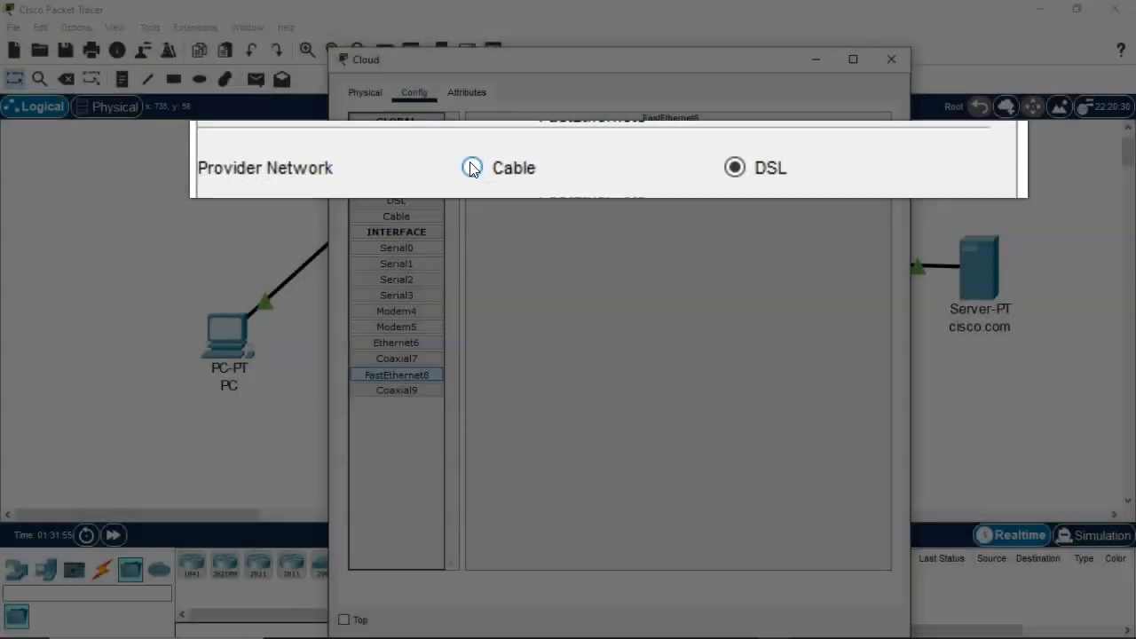
{"action": "left_click", "coordinate": [608, 145]}
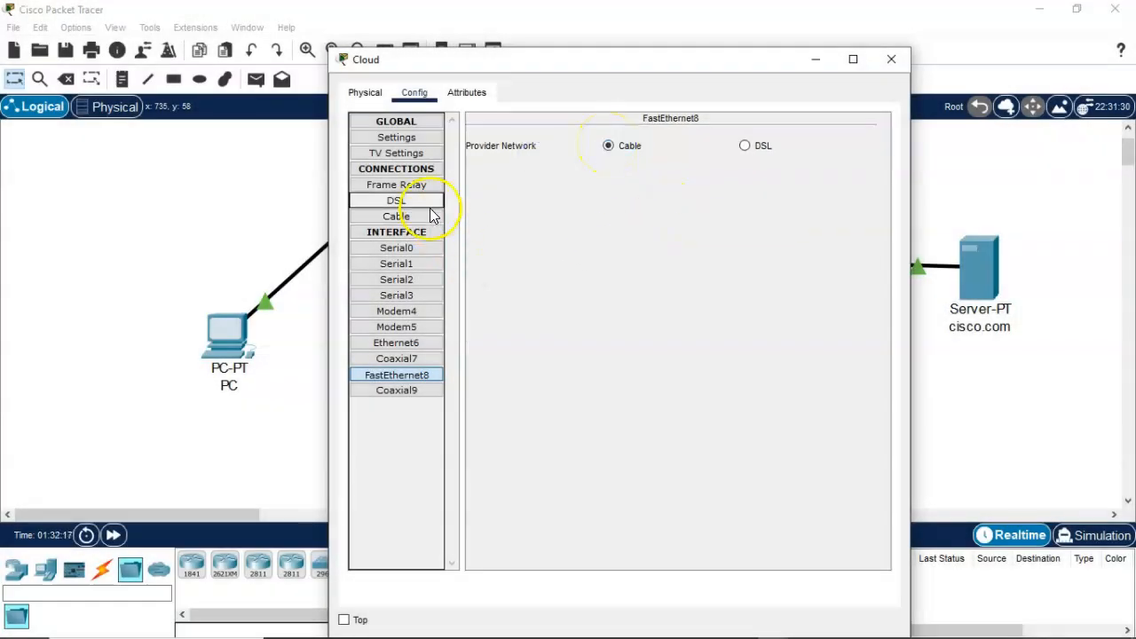
- Add a cable connection from Coaxial7 to FastEthernet8 in the cloud and close its window
{"action": "left_click", "coordinate": [396, 217]}
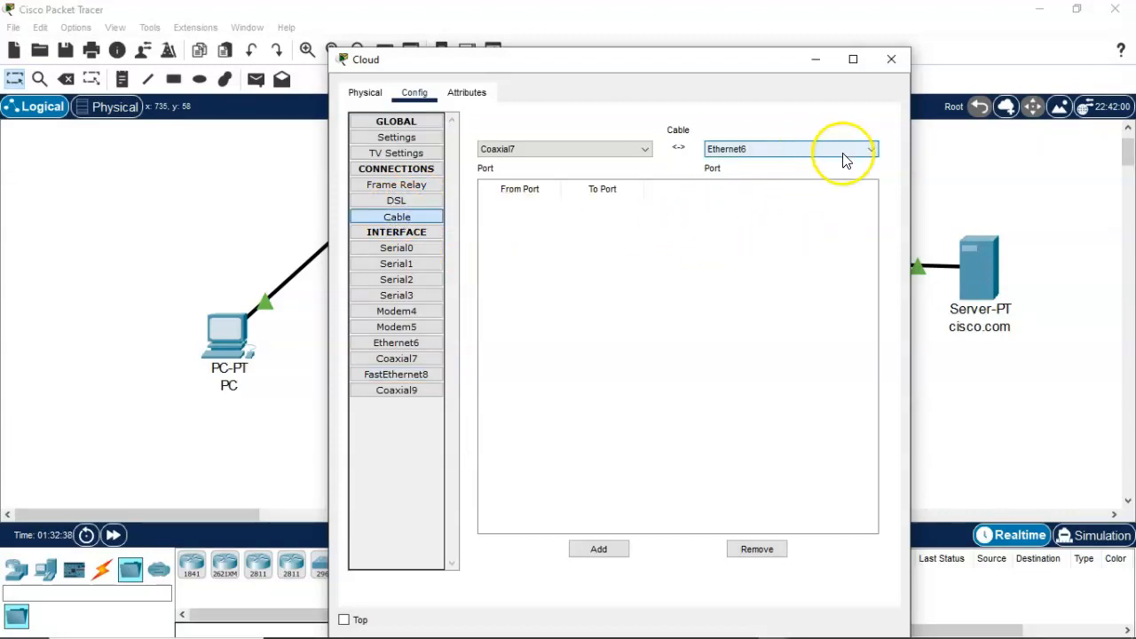
{"action": "left_click", "coordinate": [870, 150]}
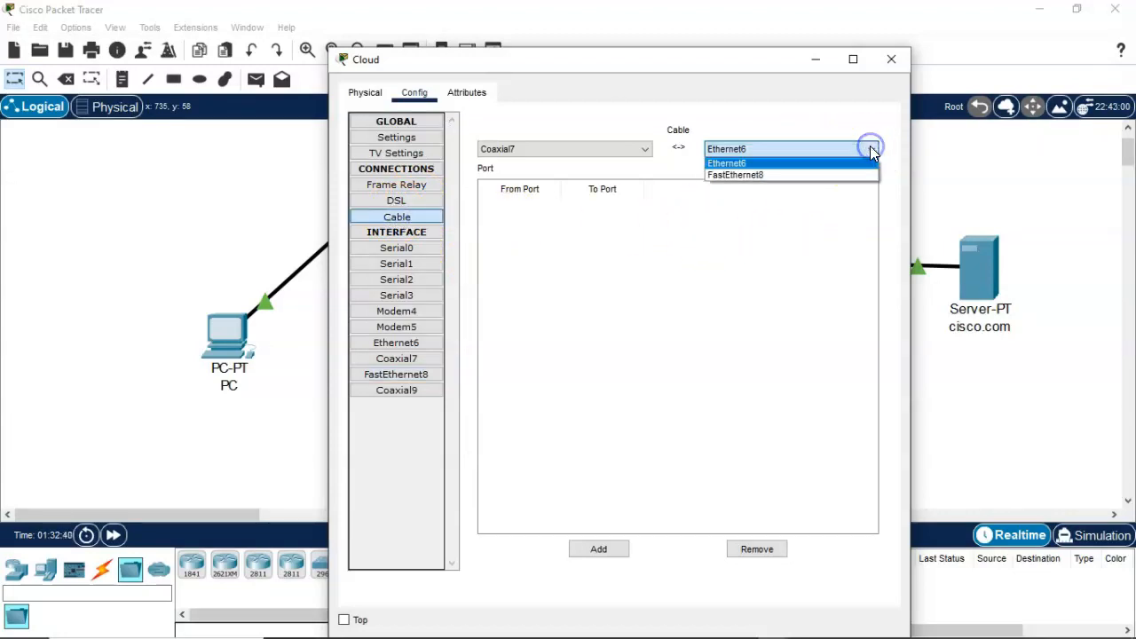
{"action": "left_click", "coordinate": [753, 177]}
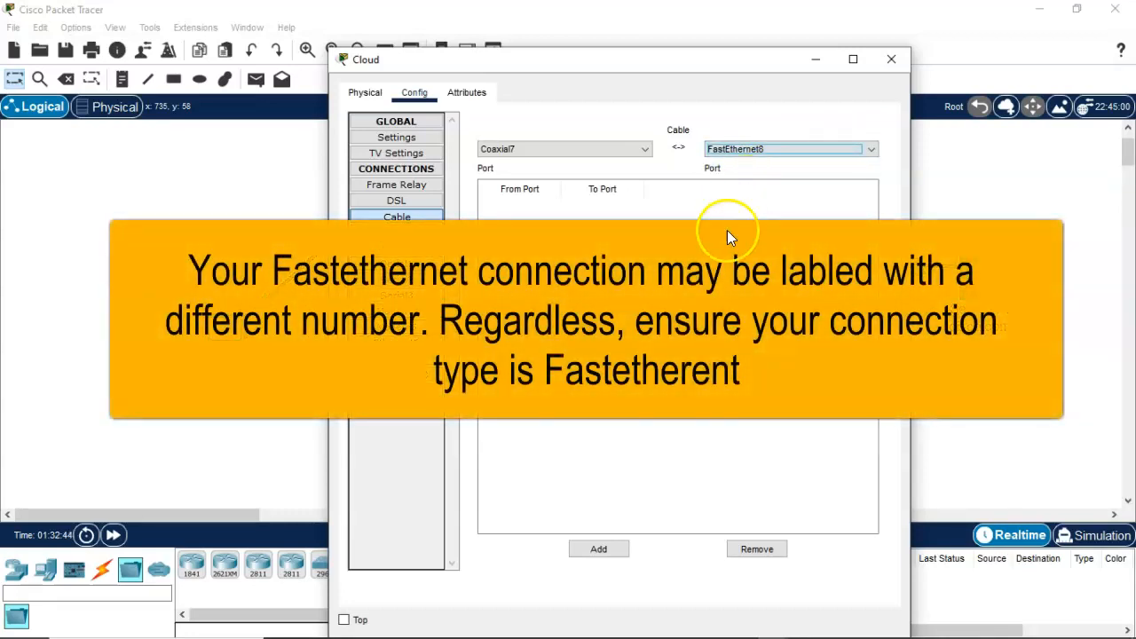
{"action": "left_click", "coordinate": [598, 550]}
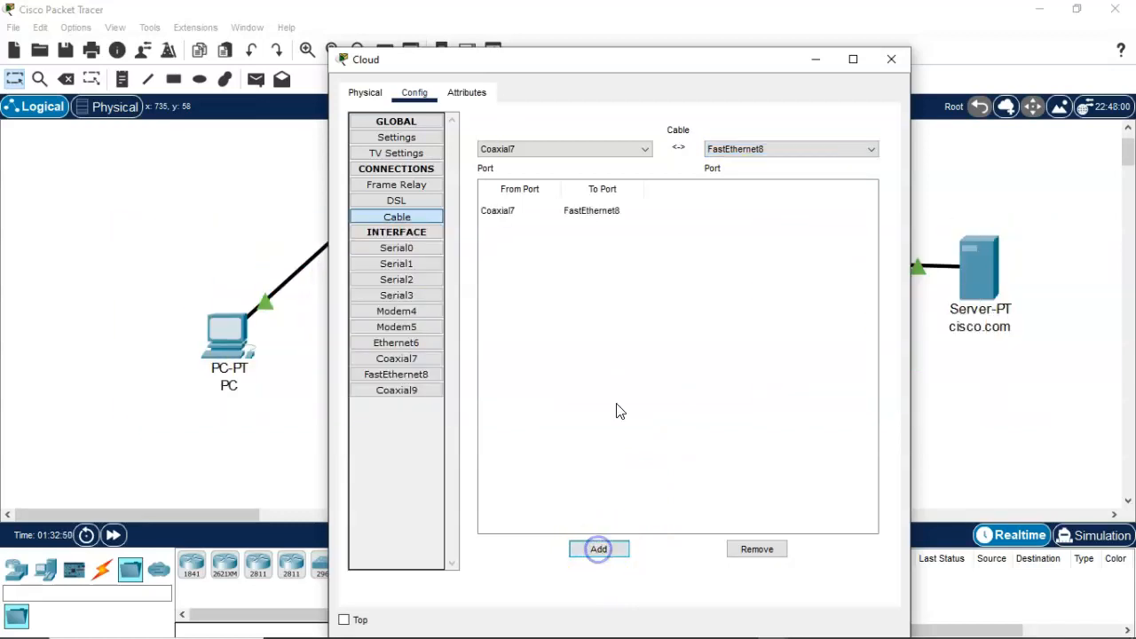
{"action": "left_click", "coordinate": [893, 58]}
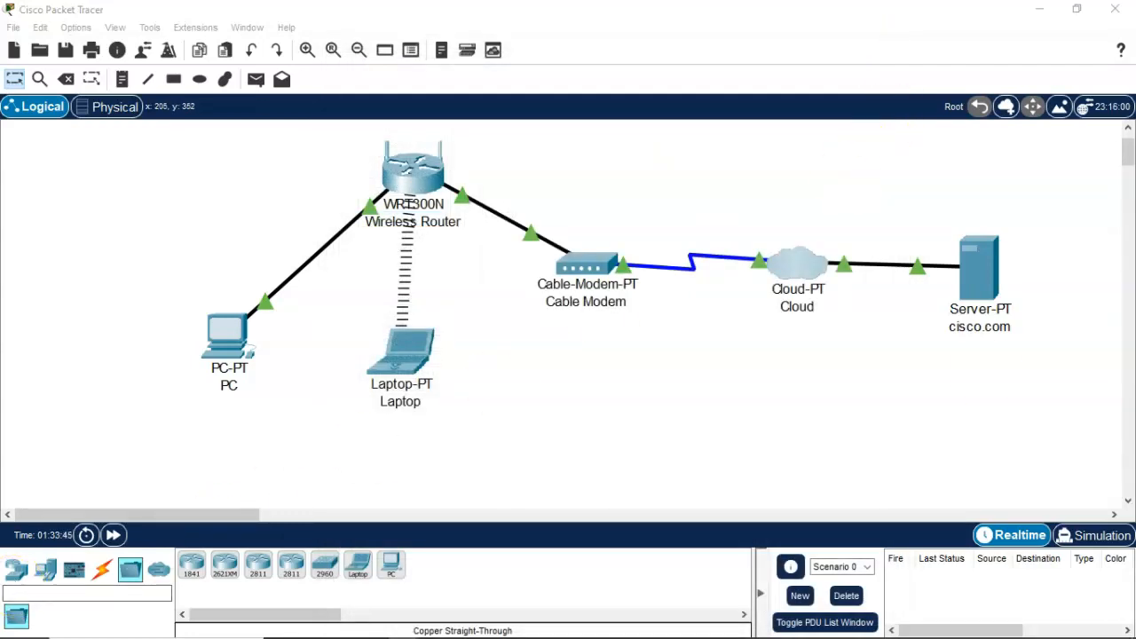
- Open the cisco.com server's DHCP service settings and turn the service on for FastEthernet0
{"action": "left_click", "coordinate": [986, 377]}
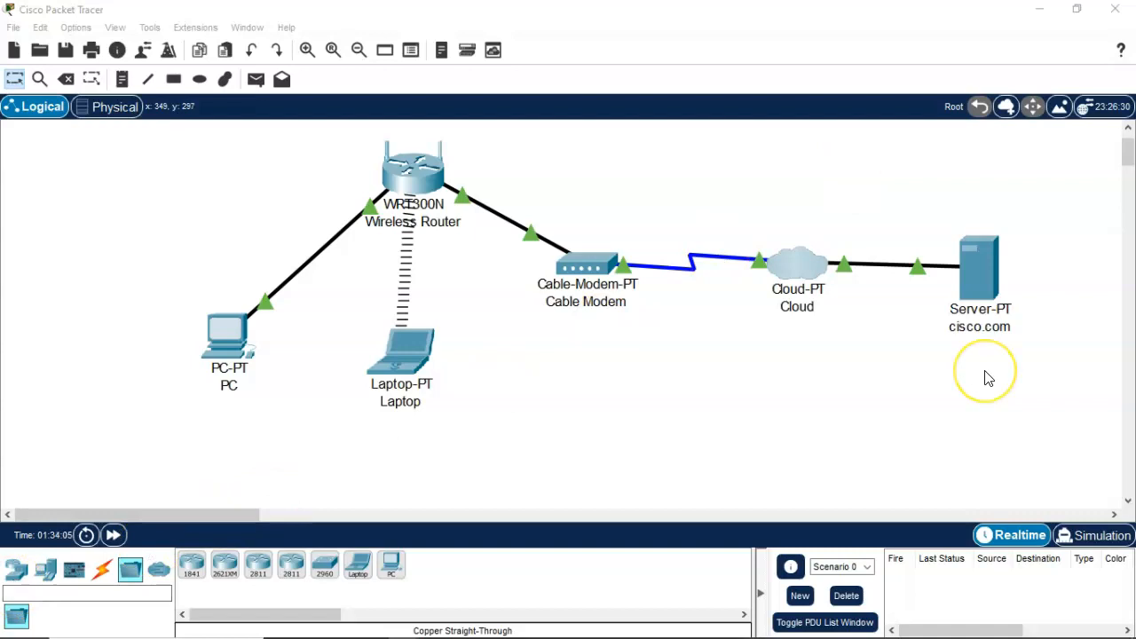
{"action": "left_click", "coordinate": [978, 265]}
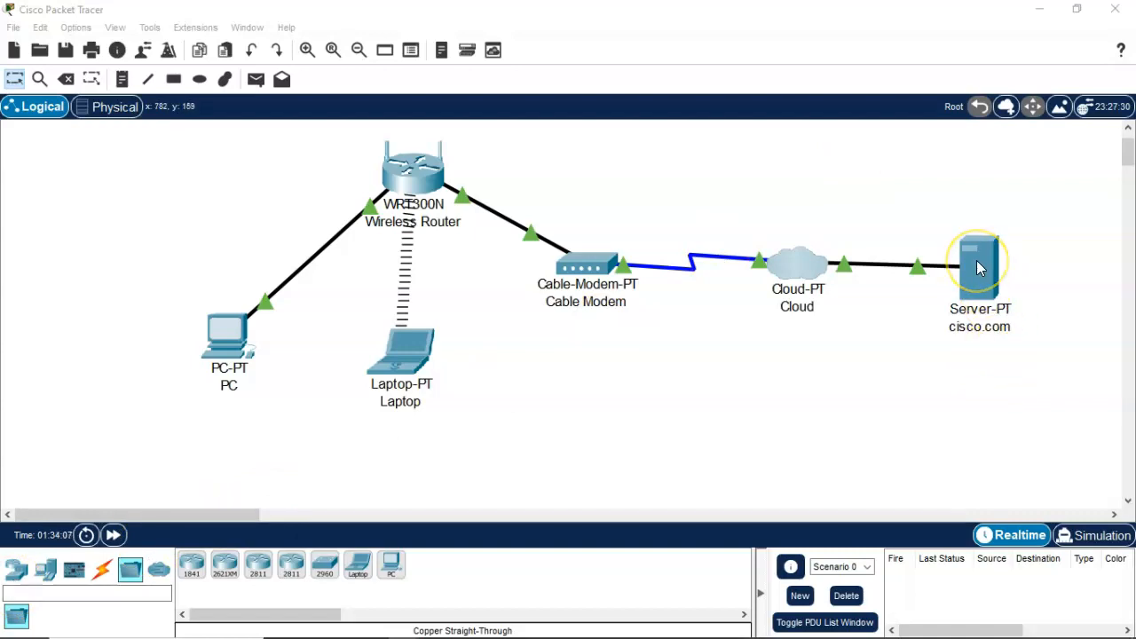
{"action": "left_click", "coordinate": [976, 267]}
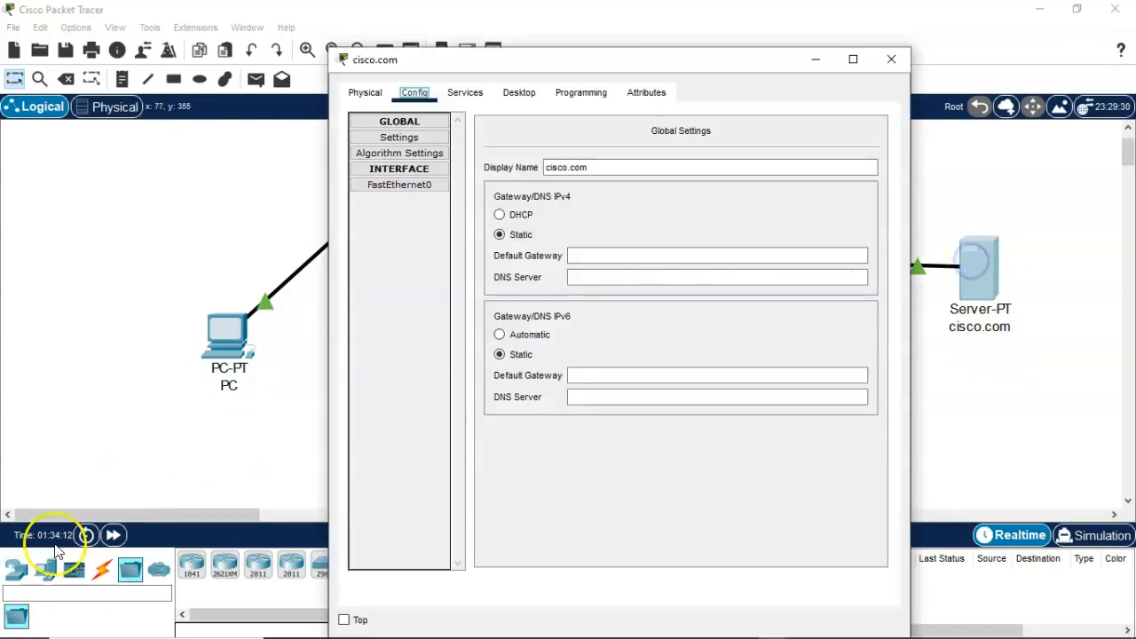
{"action": "left_click", "coordinate": [89, 453]}
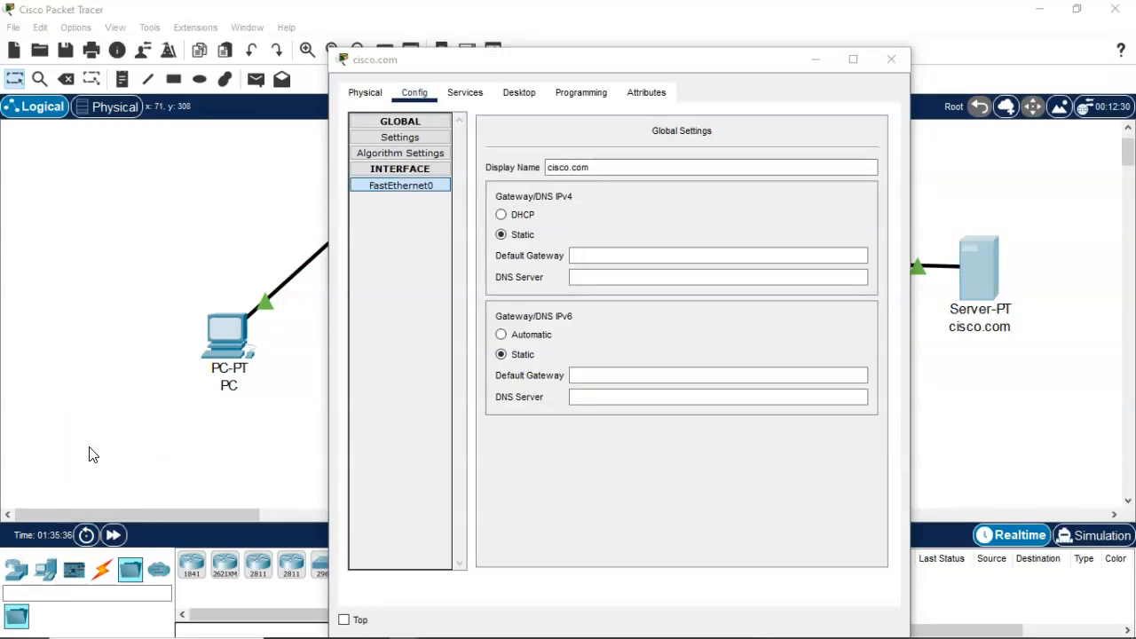
{"action": "left_click", "coordinate": [466, 92]}
{"action": "left_click", "coordinate": [397, 154]}
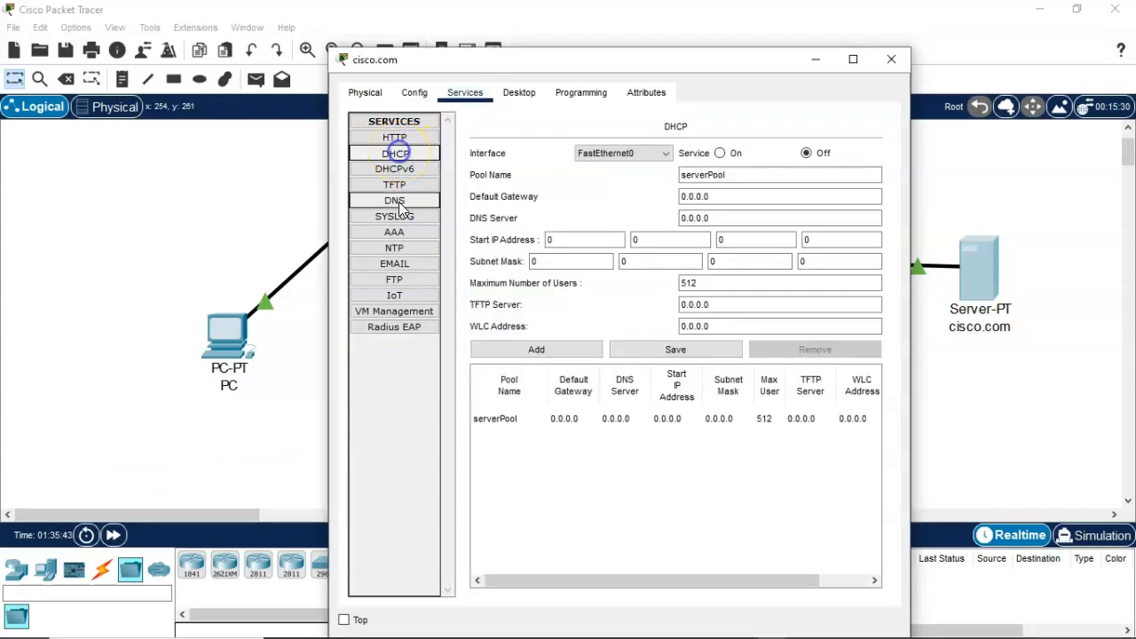
{"action": "left_click", "coordinate": [522, 398]}
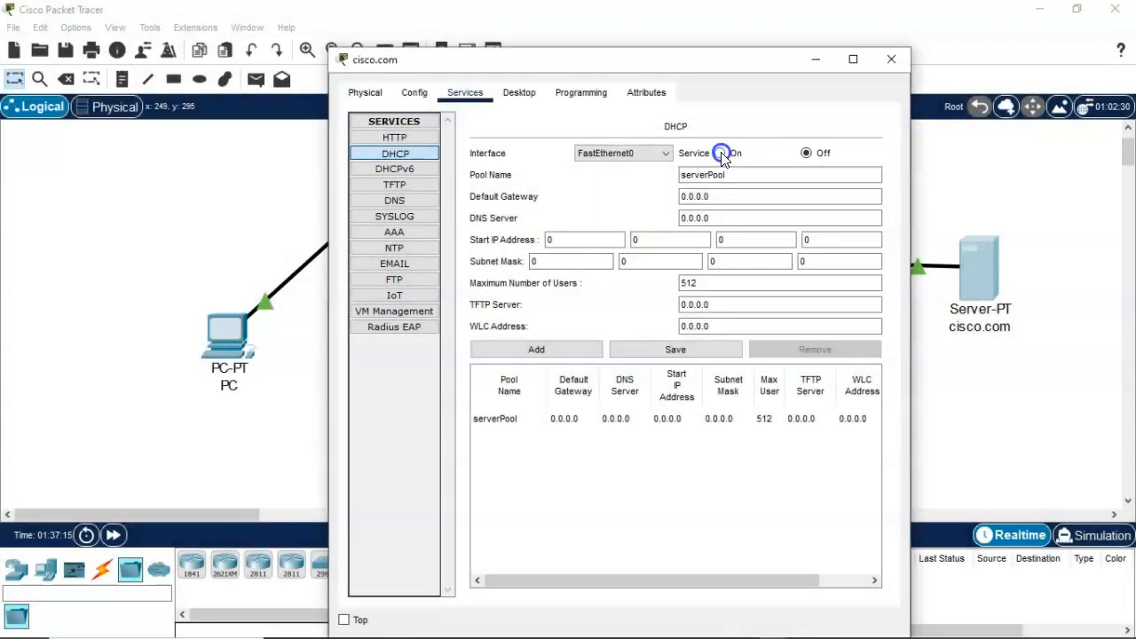
{"action": "left_click", "coordinate": [720, 153]}
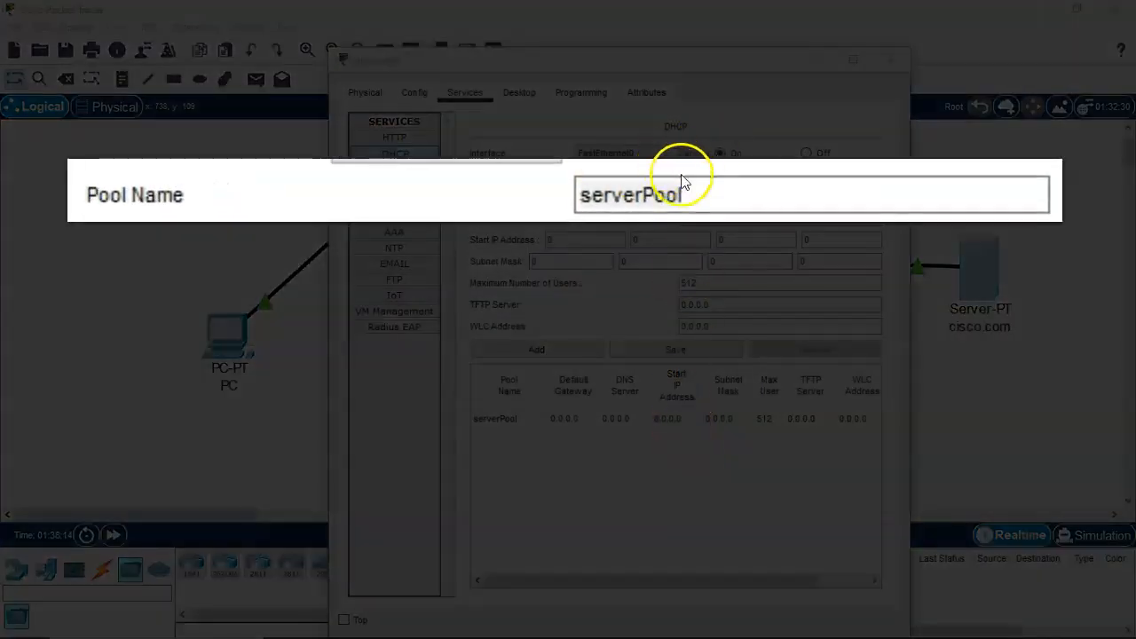
- Name the DHCP pool DHCPpool and set its default gateway to 208.67.220.220
{"action": "left_click", "coordinate": [682, 180]}
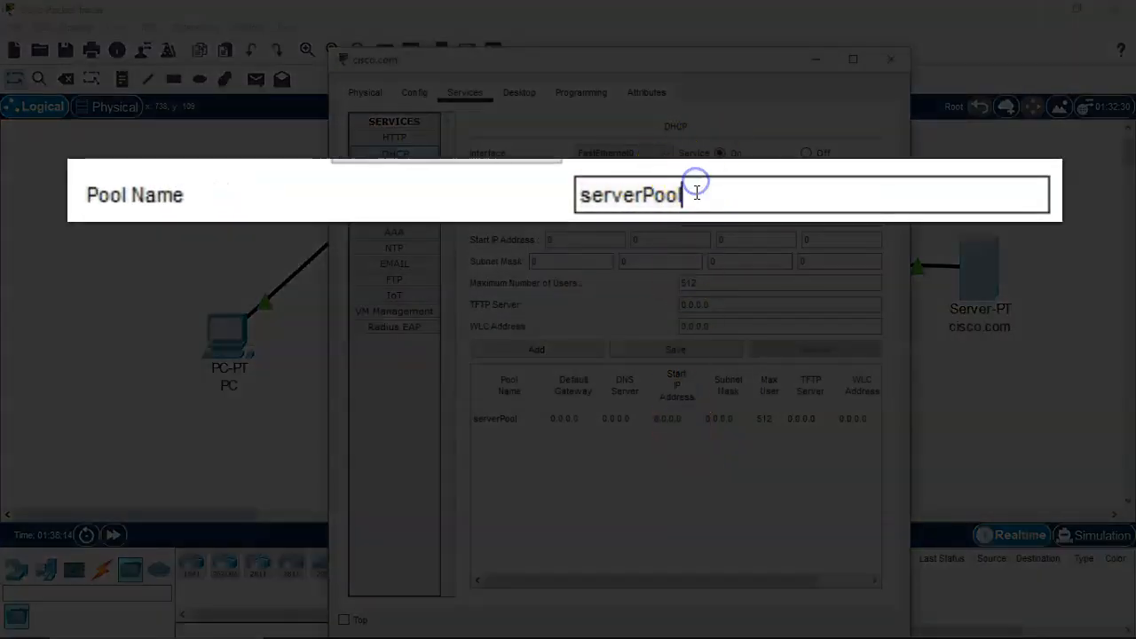
{"action": "left_click_drag", "start_coordinate": [700, 189], "coordinate": [548, 194]}
{"action": "type", "text": "DHCPpool"}
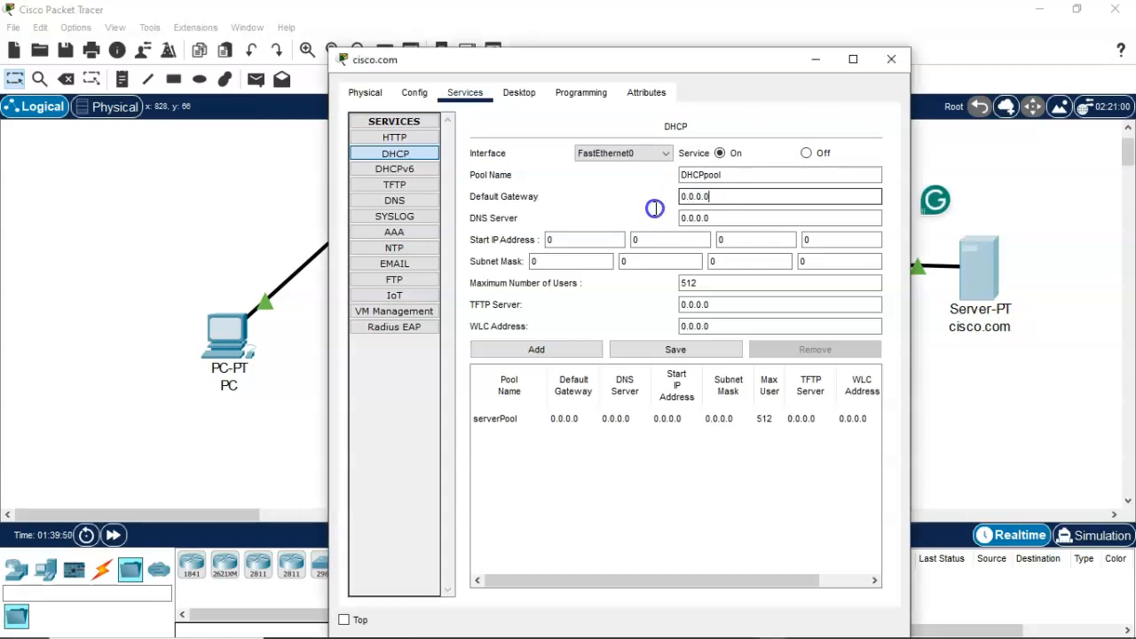
{"action": "left_click_drag", "start_coordinate": [701, 196], "coordinate": [659, 202]}
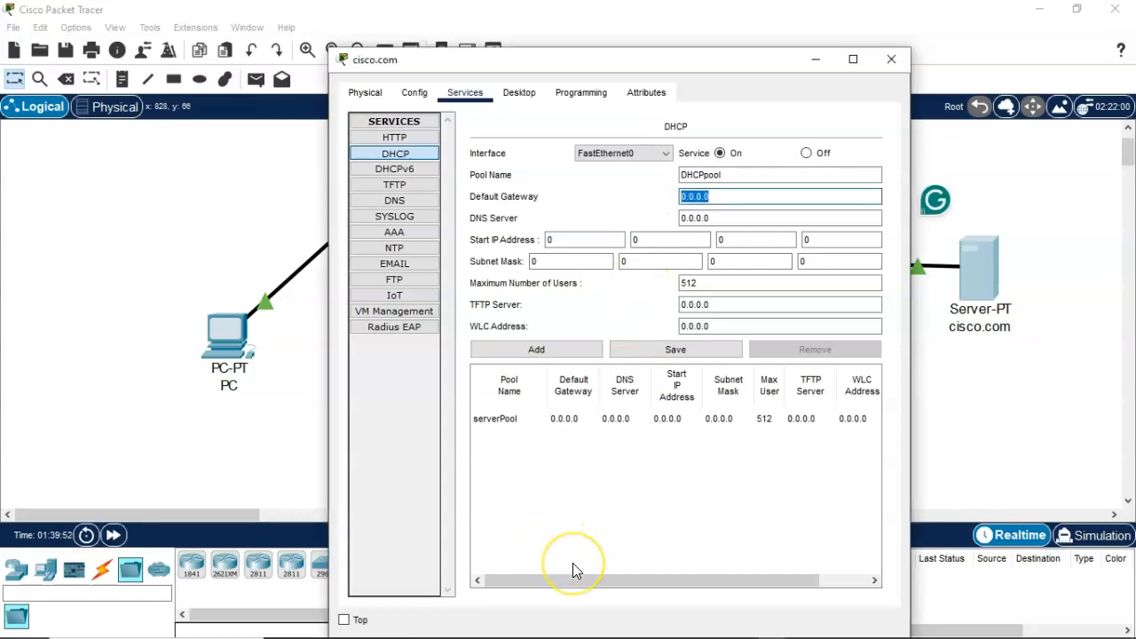
{"action": "type", "text": "208"}
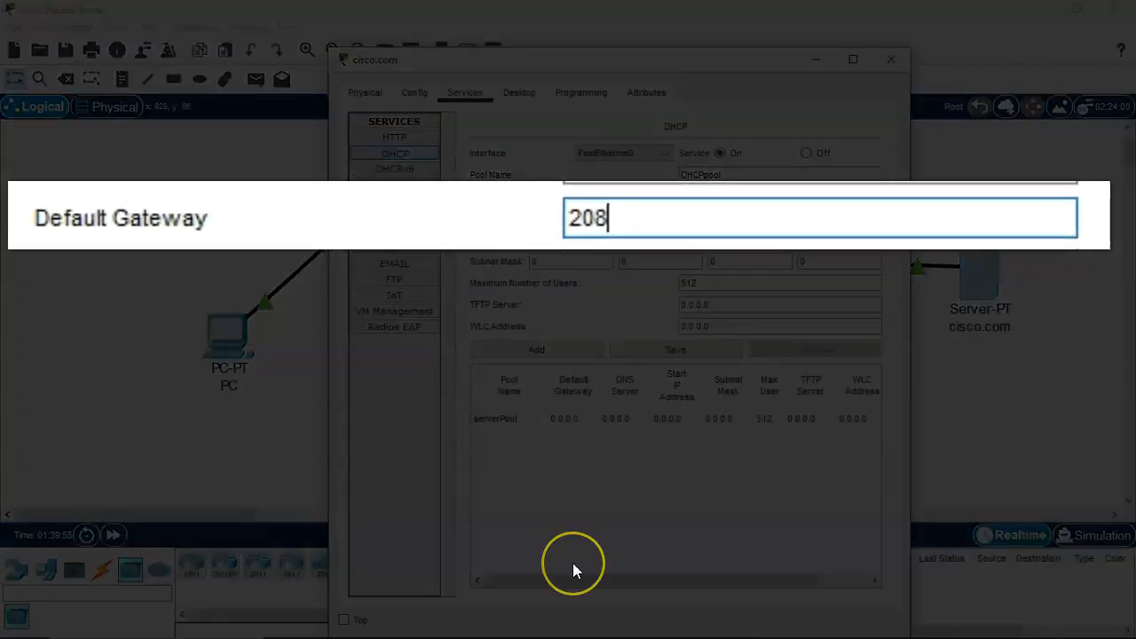
{"action": "type", "text": ".67.220.220"}
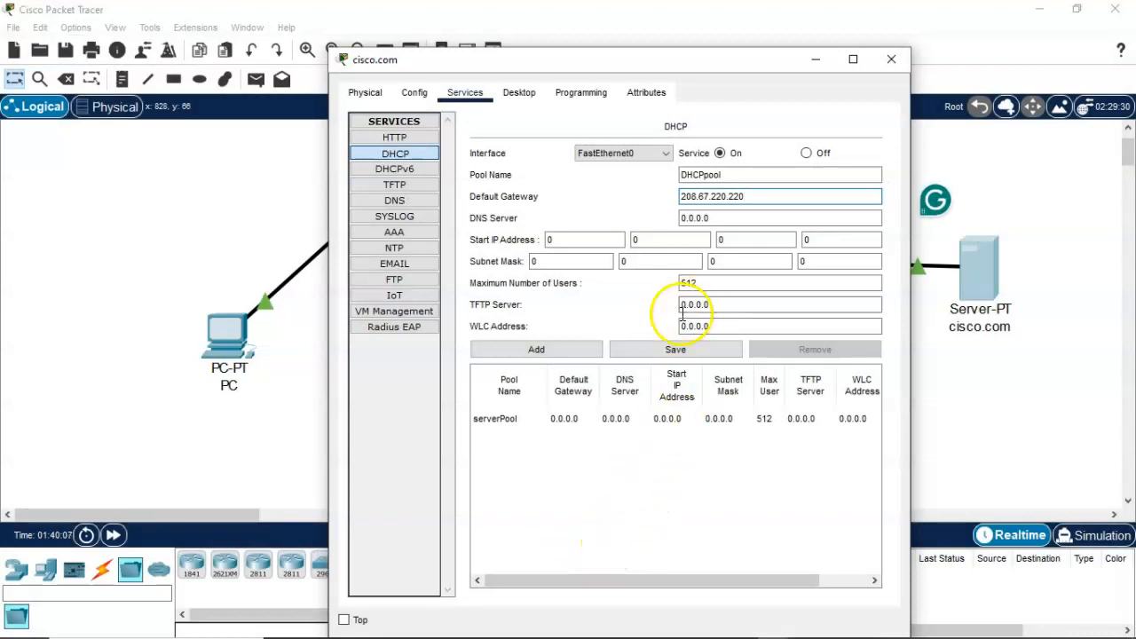
- Copy the DHCP pool's default gateway address 208.67.220.220 into its DNS server setting
{"action": "left_click_drag", "start_coordinate": [751, 195], "coordinate": [664, 193]}
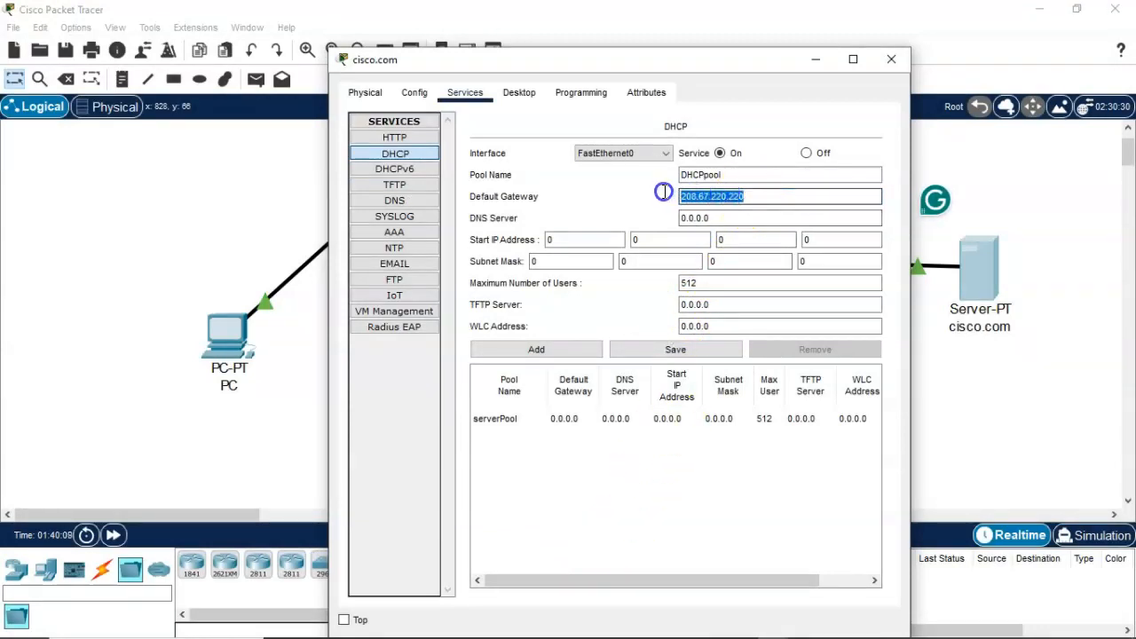
{"action": "right_click", "coordinate": [699, 194]}
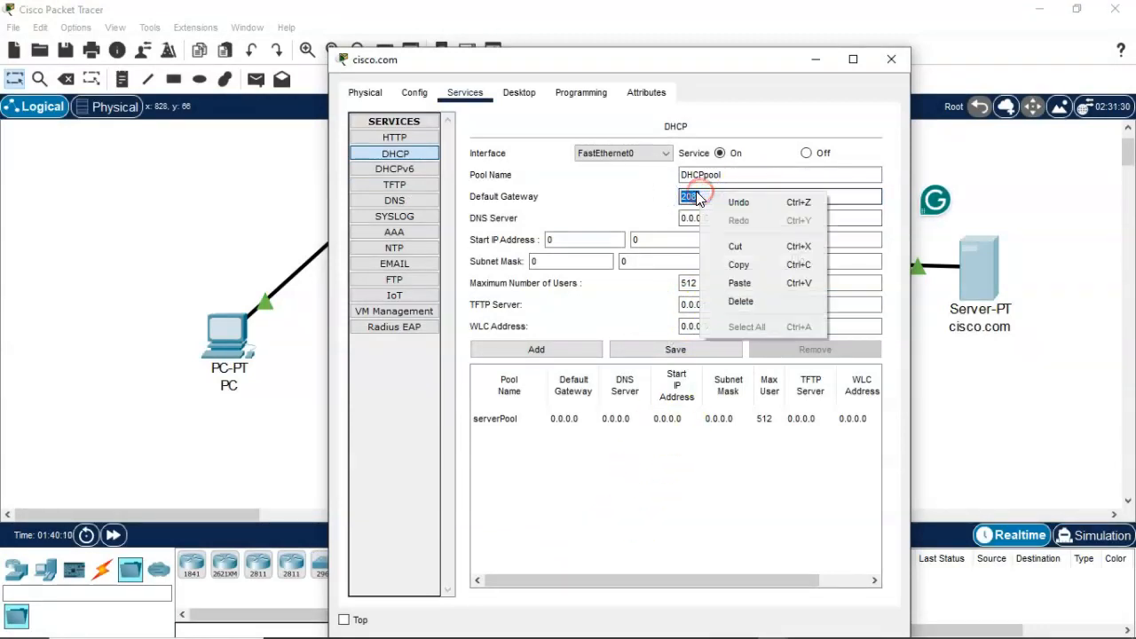
{"action": "left_click", "coordinate": [738, 263]}
{"action": "left_click_drag", "start_coordinate": [720, 217], "coordinate": [658, 220]}
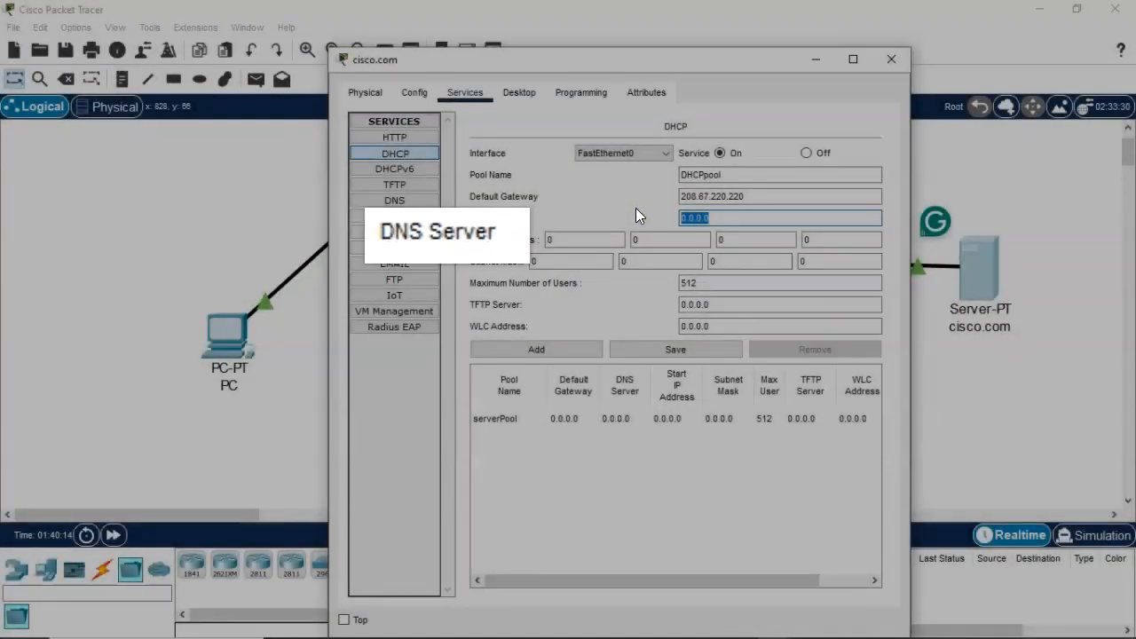
{"action": "key", "text": "ctrl+v"}
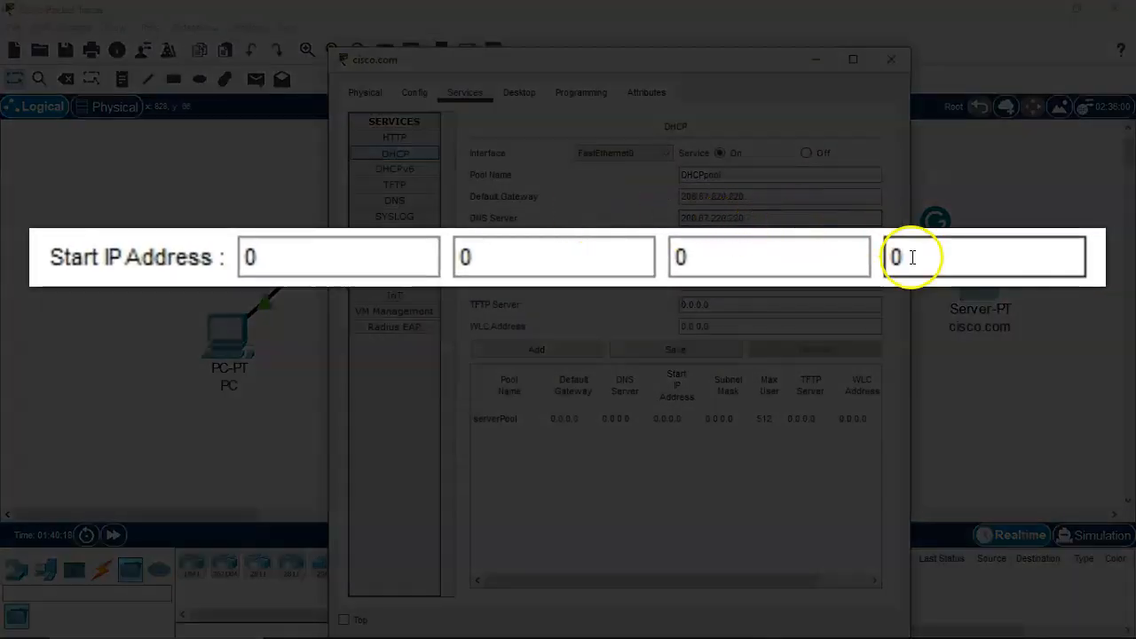
- Set the last octet of the pool's start IP address to 1 and its subnet mask to 255.255.255.0
{"action": "left_click_drag", "start_coordinate": [912, 257], "coordinate": [875, 258]}
{"action": "type", "text": "1"}
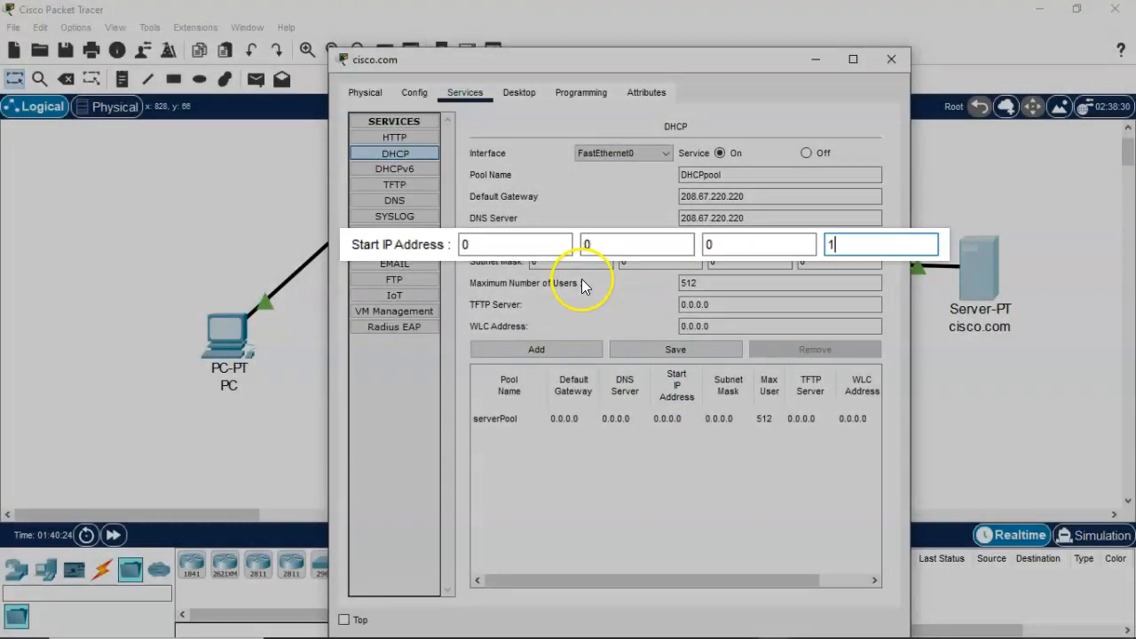
{"action": "left_click", "coordinate": [557, 263]}
{"action": "left_click_drag", "start_coordinate": [440, 274], "coordinate": [418, 270]}
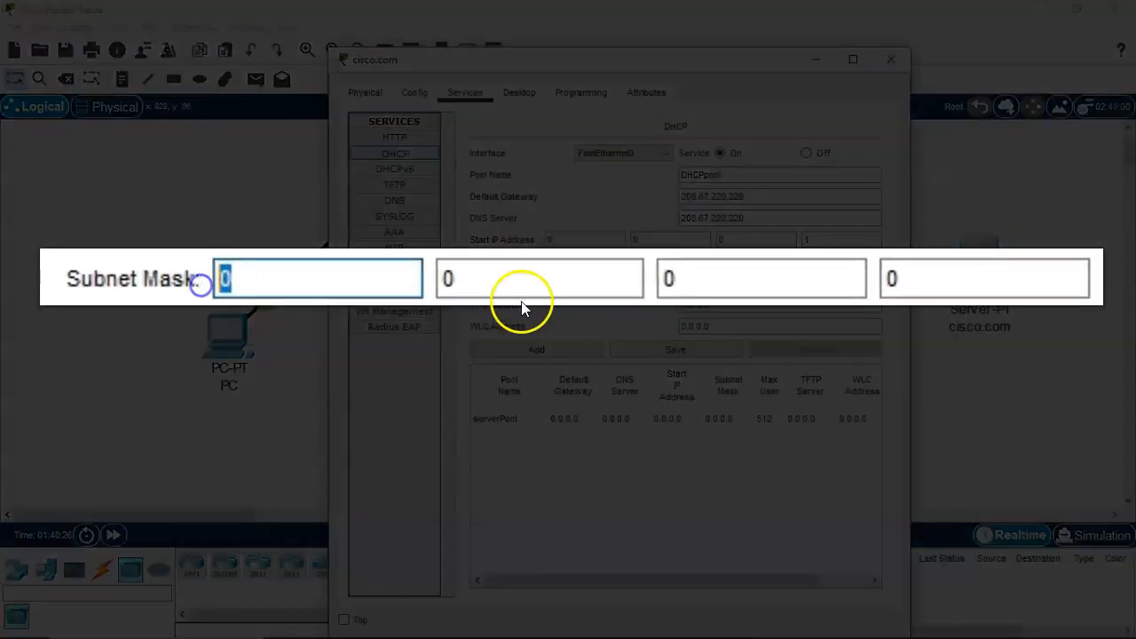
{"action": "type", "text": "255"}
{"action": "double_click", "coordinate": [451, 278]}
{"action": "type", "text": "255"}
{"action": "left_click_drag", "start_coordinate": [690, 276], "coordinate": [641, 285]}
{"action": "type", "text": "255"}
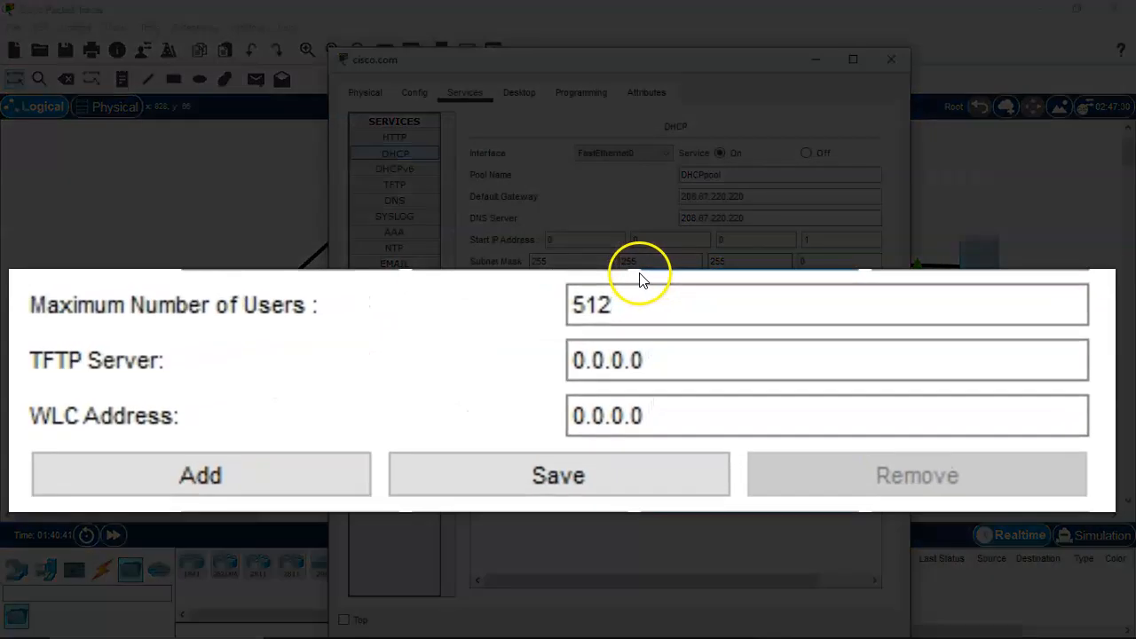
- Limit the pool to a maximum of 50 users and add it to the server's DHCP pools
{"action": "left_click_drag", "start_coordinate": [635, 289], "coordinate": [543, 311]}
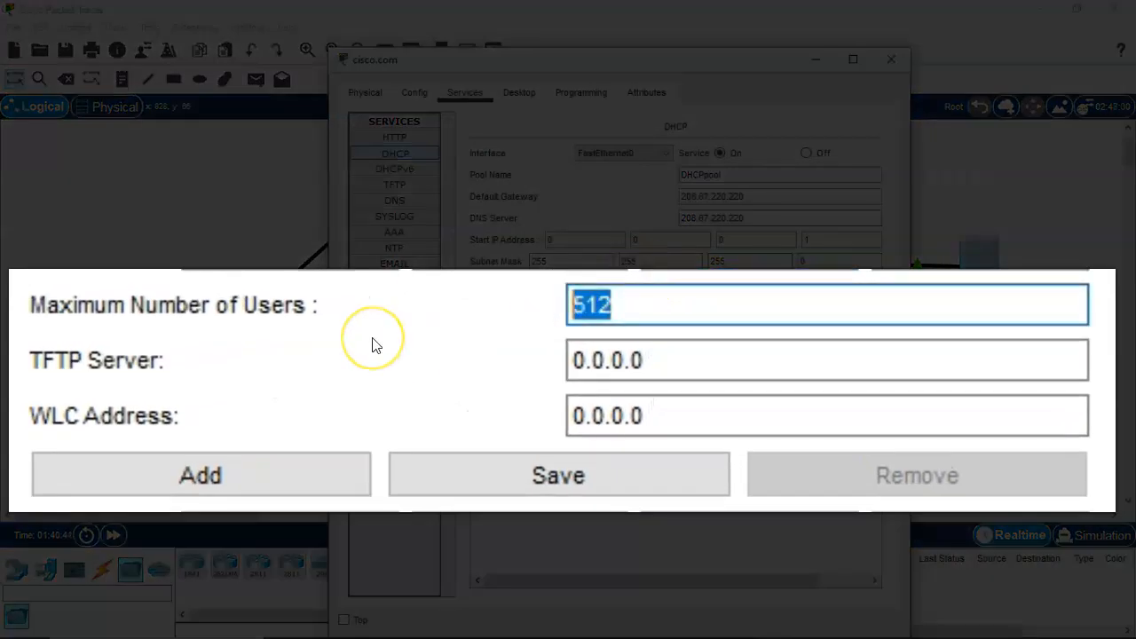
{"action": "type", "text": "50"}
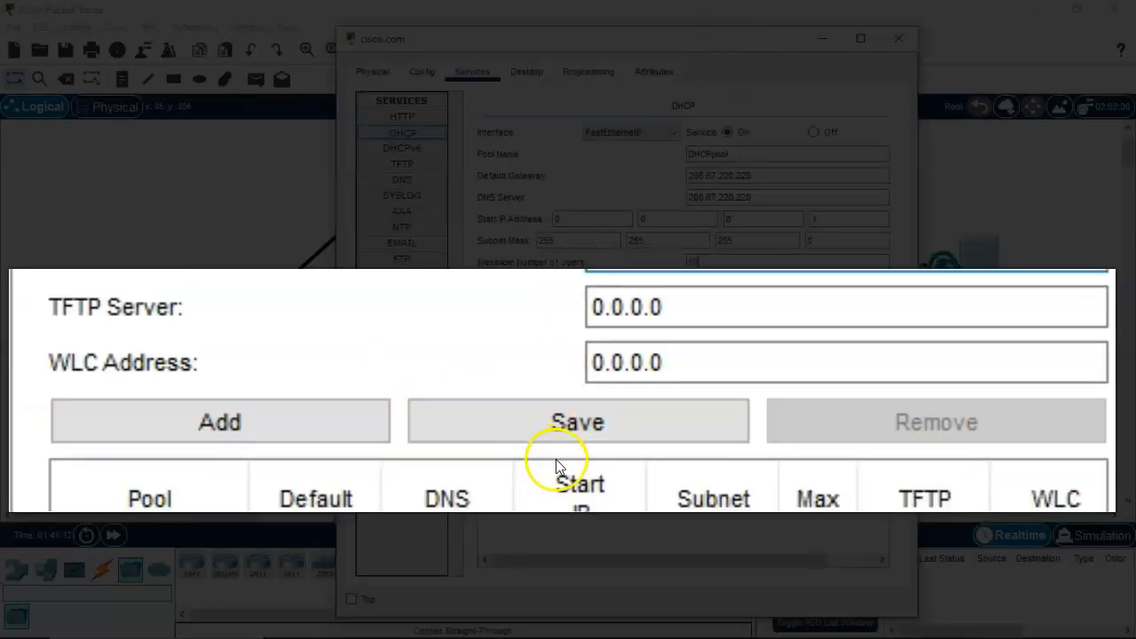
{"action": "left_click", "coordinate": [544, 328]}
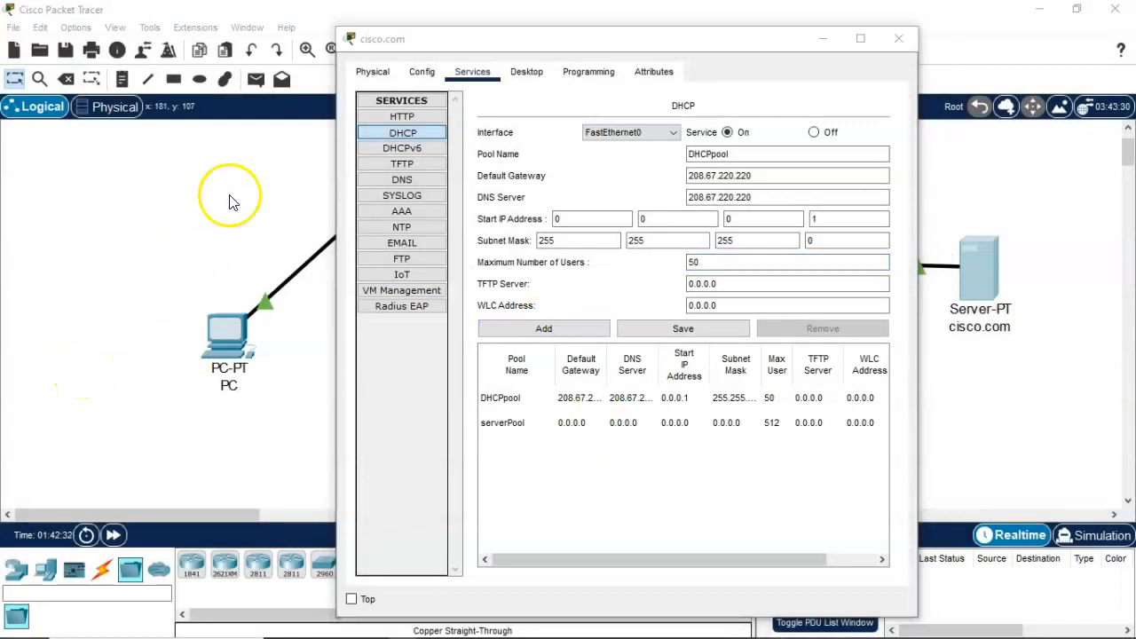
- Turn on the server's DNS service and add an A record mapping cisco.com to 208.67.220.220
{"action": "left_click", "coordinate": [401, 181]}
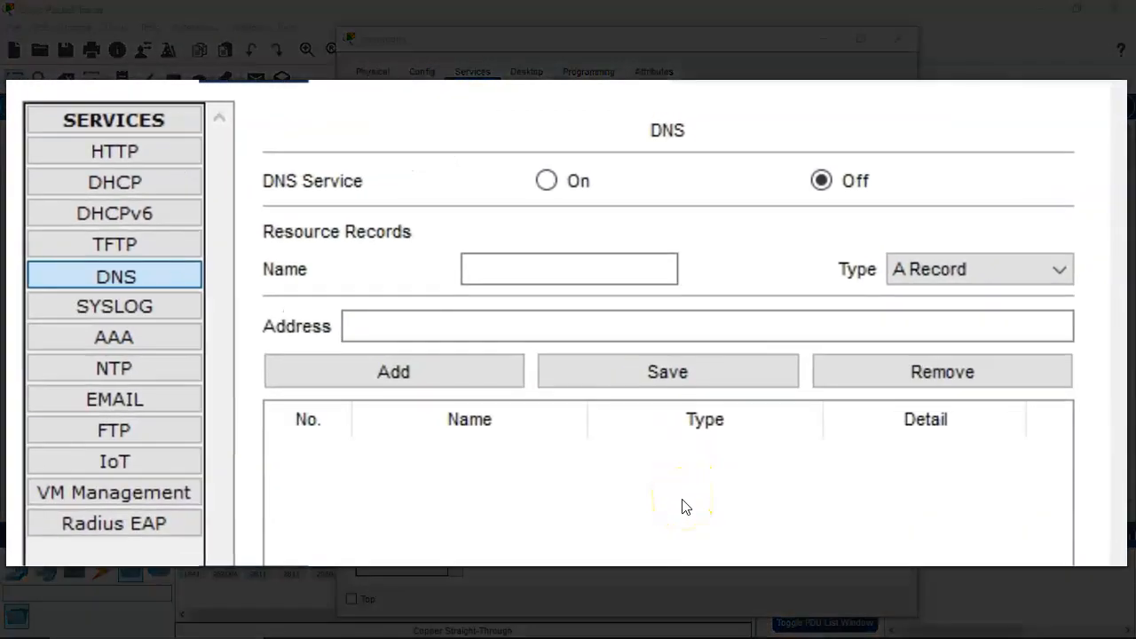
{"action": "left_click", "coordinate": [548, 181]}
{"action": "left_click", "coordinate": [534, 265]}
{"action": "left_click", "coordinate": [534, 265]}
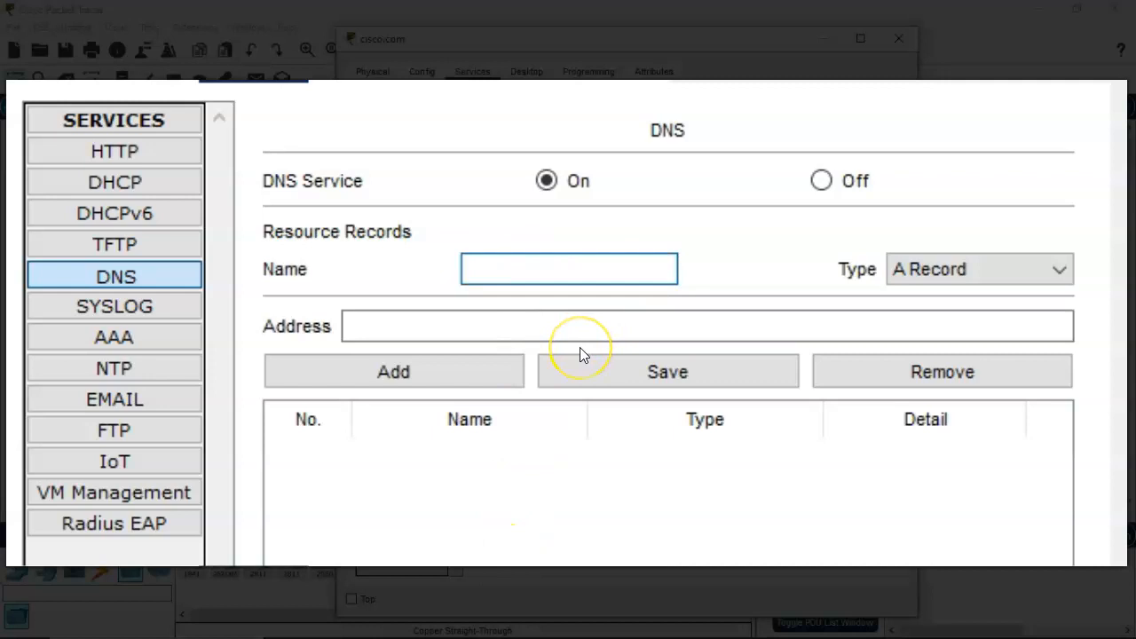
{"action": "type", "text": "cisco.com"}
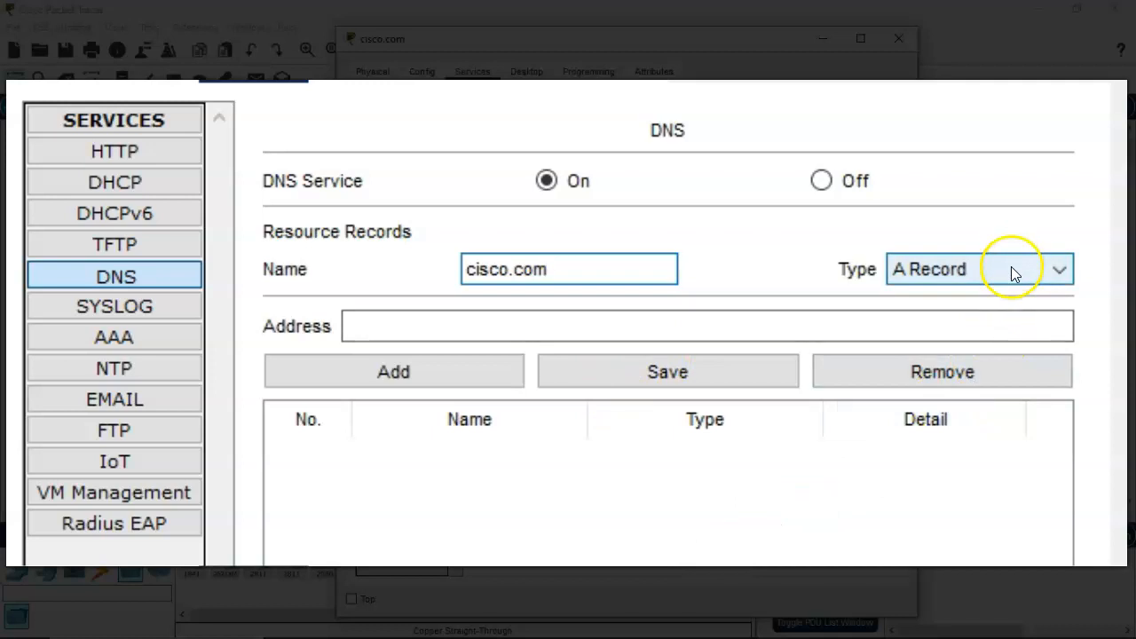
{"action": "left_click", "coordinate": [559, 336]}
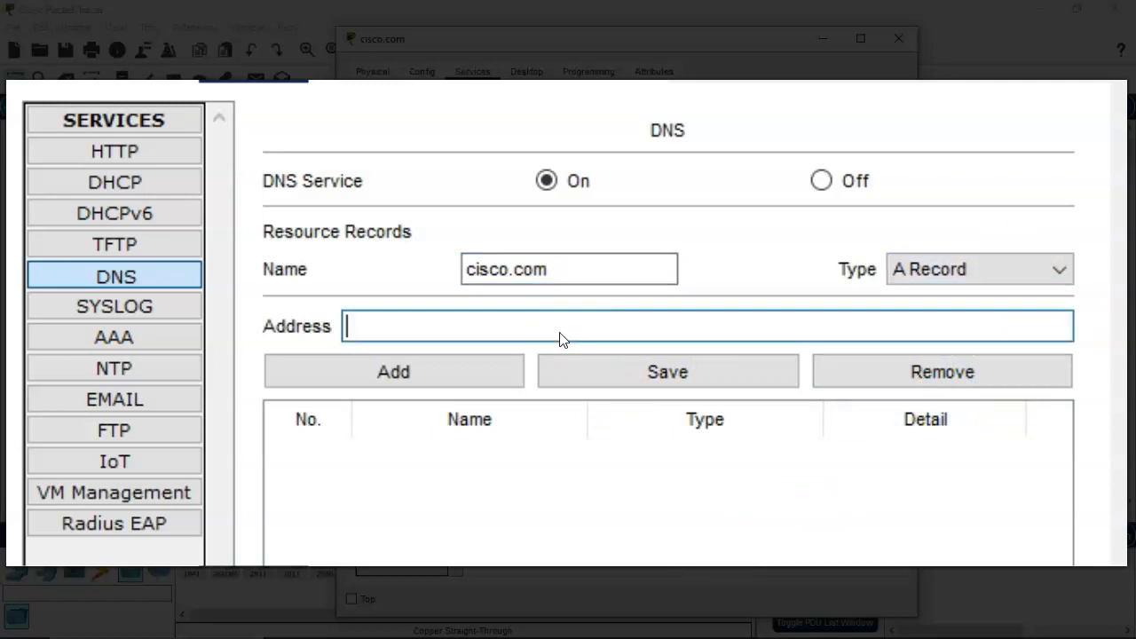
{"action": "type", "text": "208.67.220.220"}
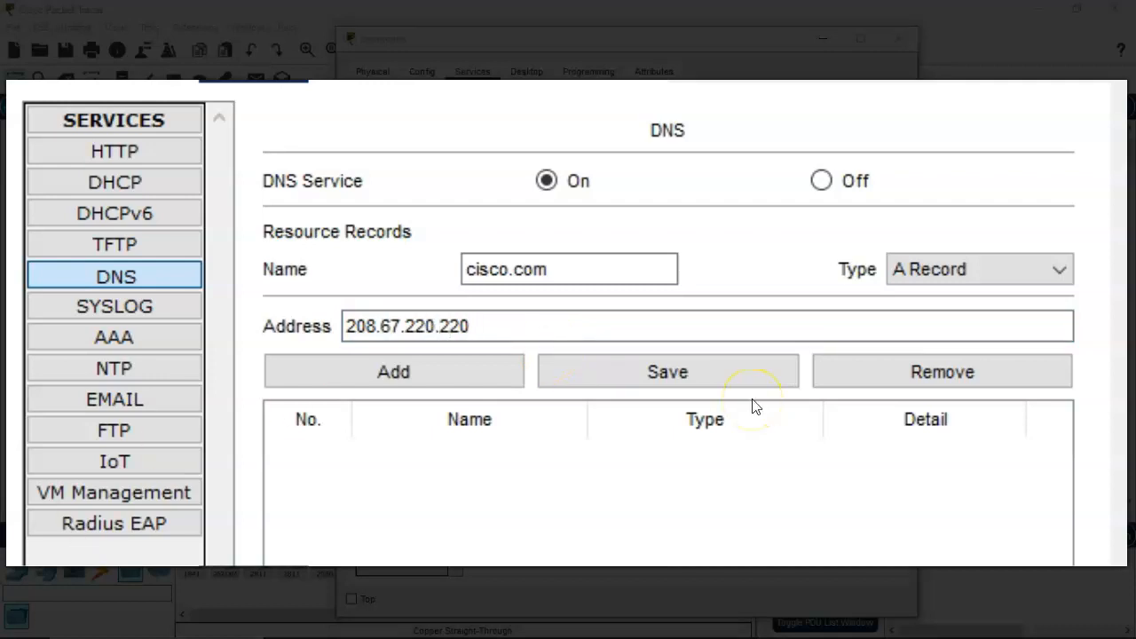
{"action": "left_click", "coordinate": [400, 372]}
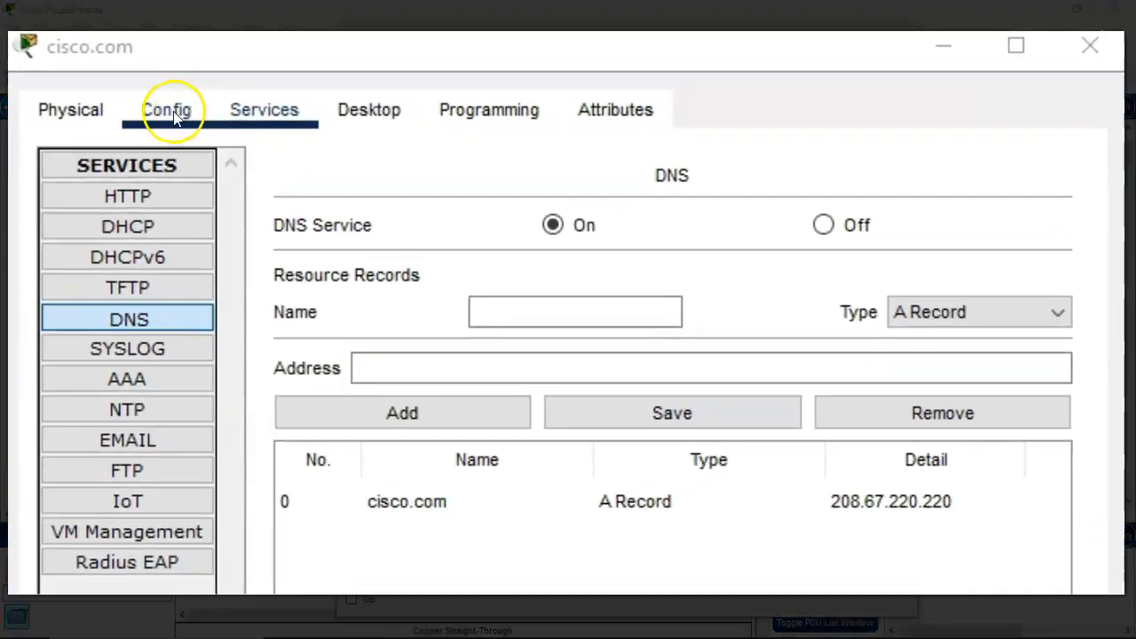
- Set the server's global static IPv4 default gateway to 208.67.220.1 and its DNS server to 208.67.220.220
{"action": "left_click", "coordinate": [174, 114]}
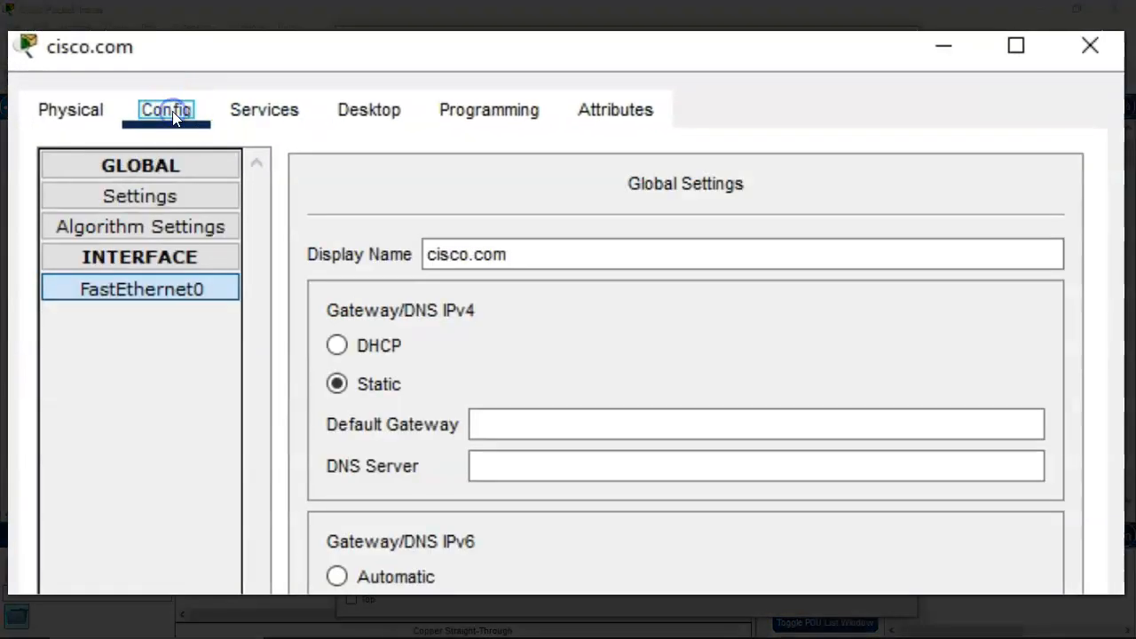
{"action": "left_click", "coordinate": [143, 165]}
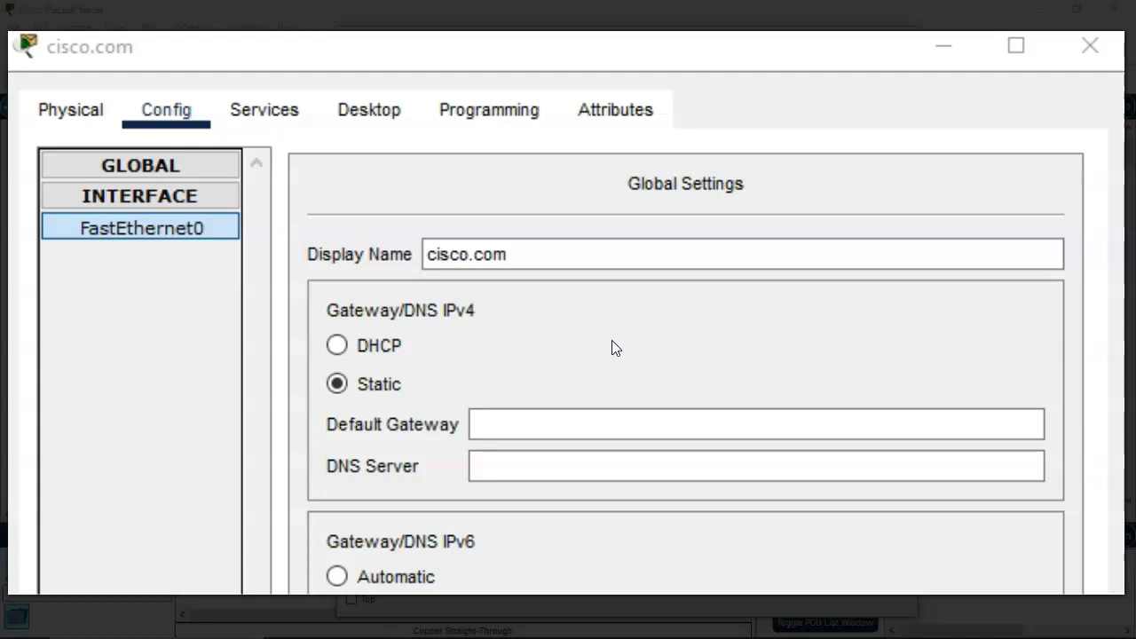
{"action": "left_click", "coordinate": [531, 424]}
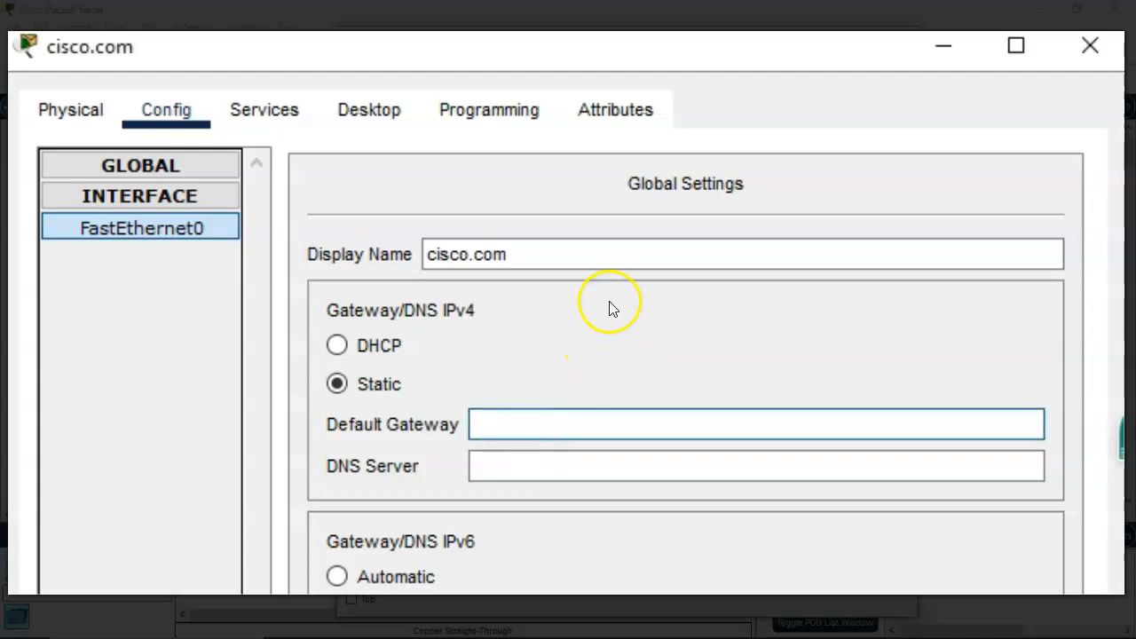
{"action": "type", "text": "208.67."}
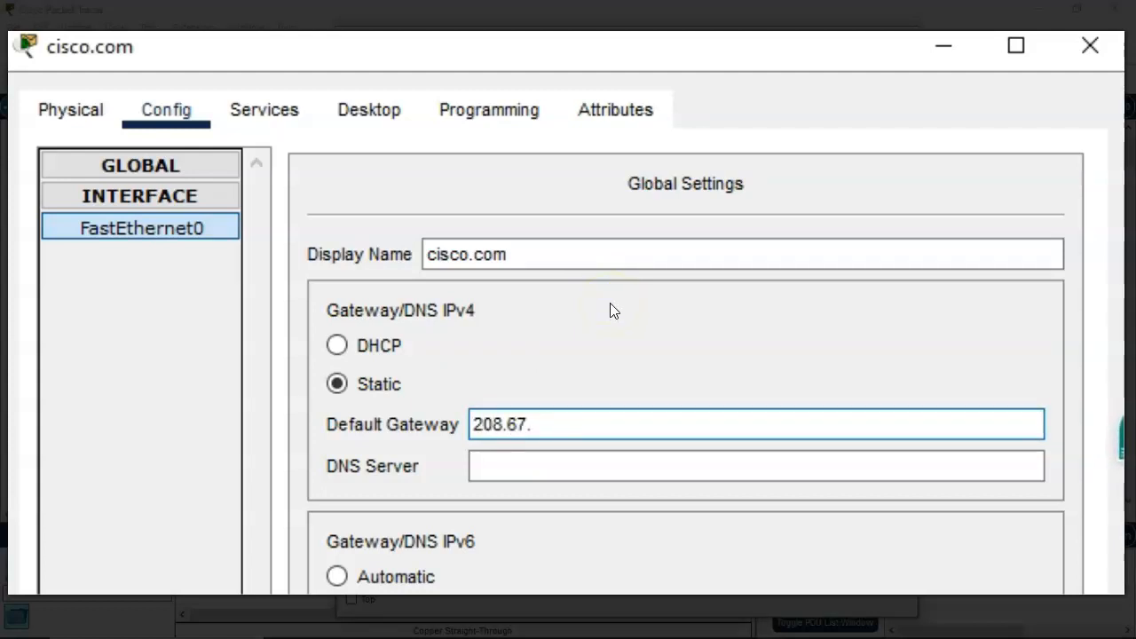
{"action": "type", "text": "220.1"}
{"action": "left_click", "coordinate": [517, 475]}
{"action": "type", "text": "209"}
{"action": "key", "text": "BackSpace"}
{"action": "type", "text": "8."}
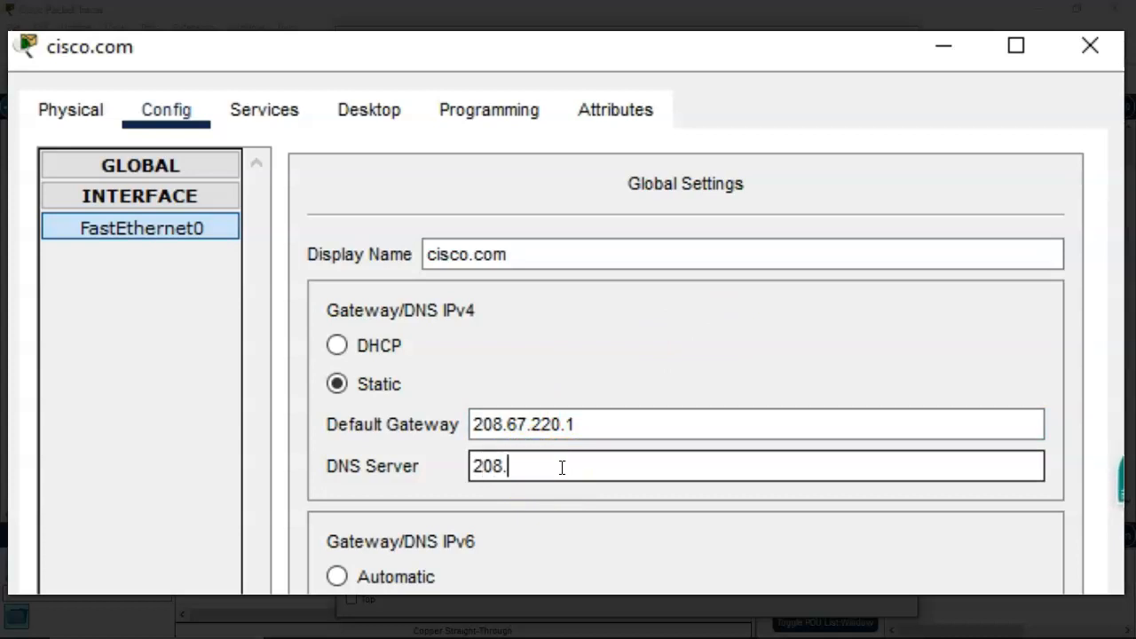
{"action": "type", "text": "67.220.220"}
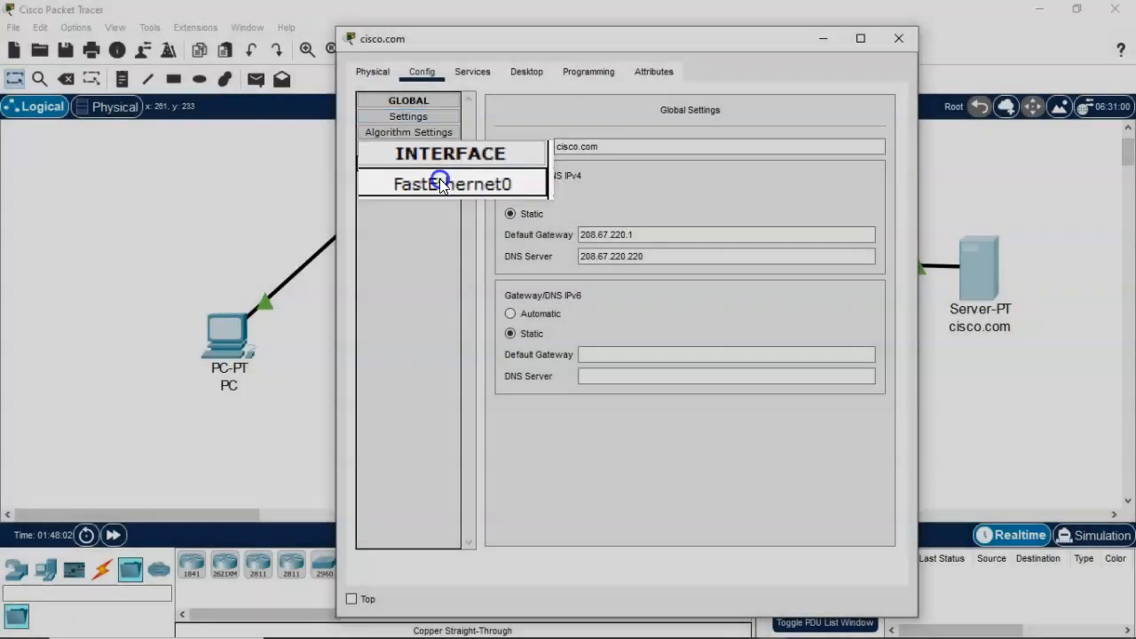
- Assign the server's FastEthernet0 interface the static IPv4 address 208.67.220.220 with subnet mask 255.255.255.0 and close the server's window
{"action": "left_click", "coordinate": [404, 163]}
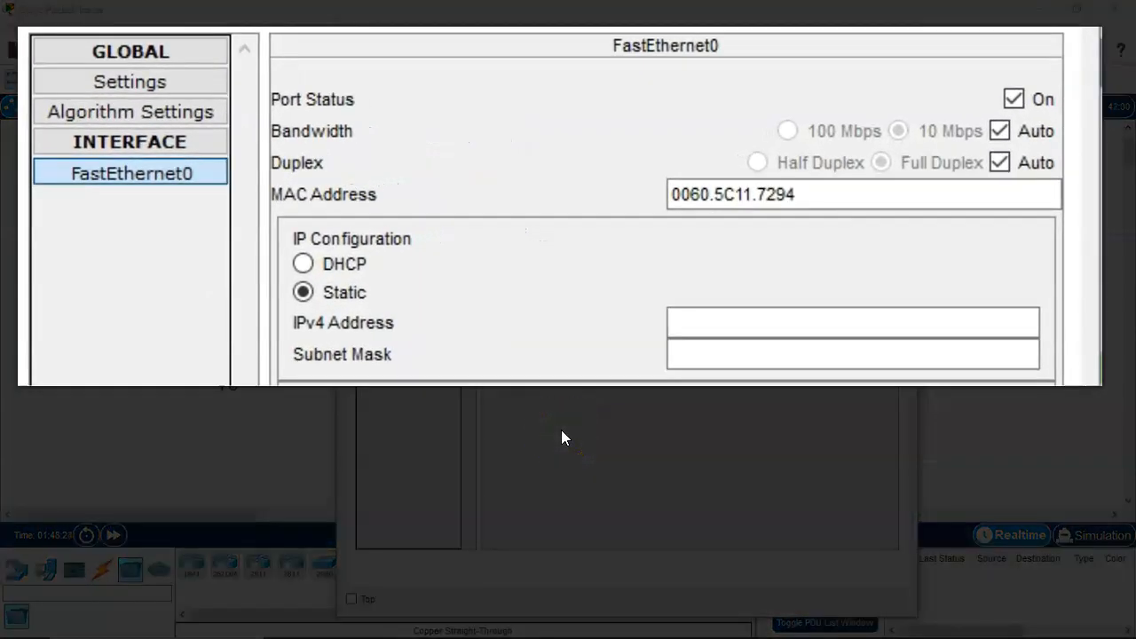
{"action": "left_click", "coordinate": [787, 349]}
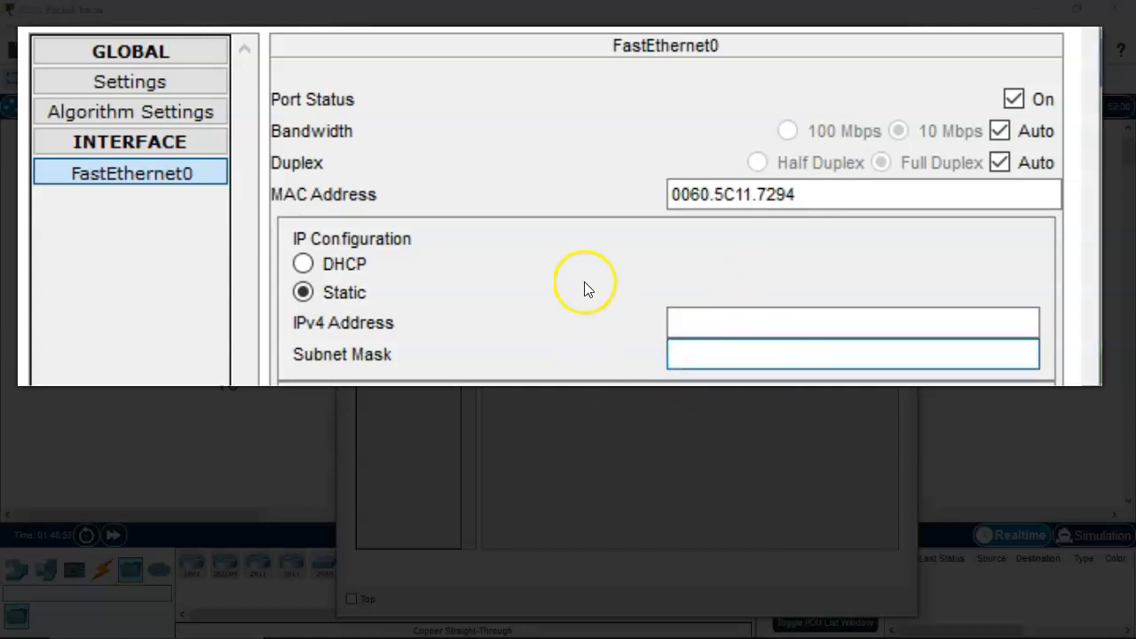
{"action": "left_click", "coordinate": [712, 321]}
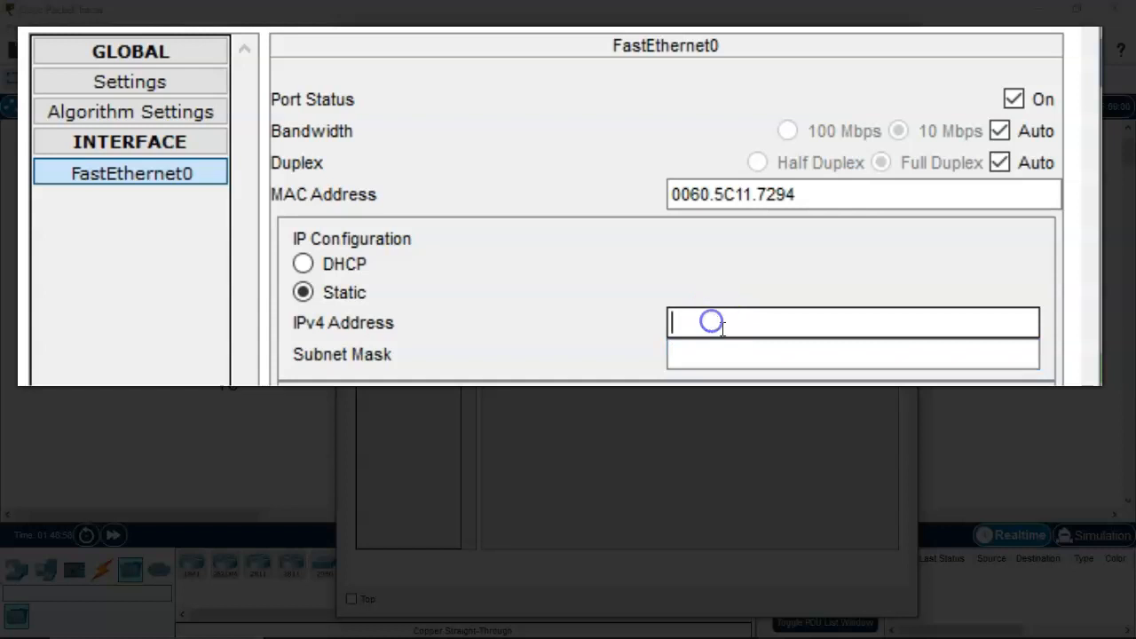
{"action": "type", "text": "20"}
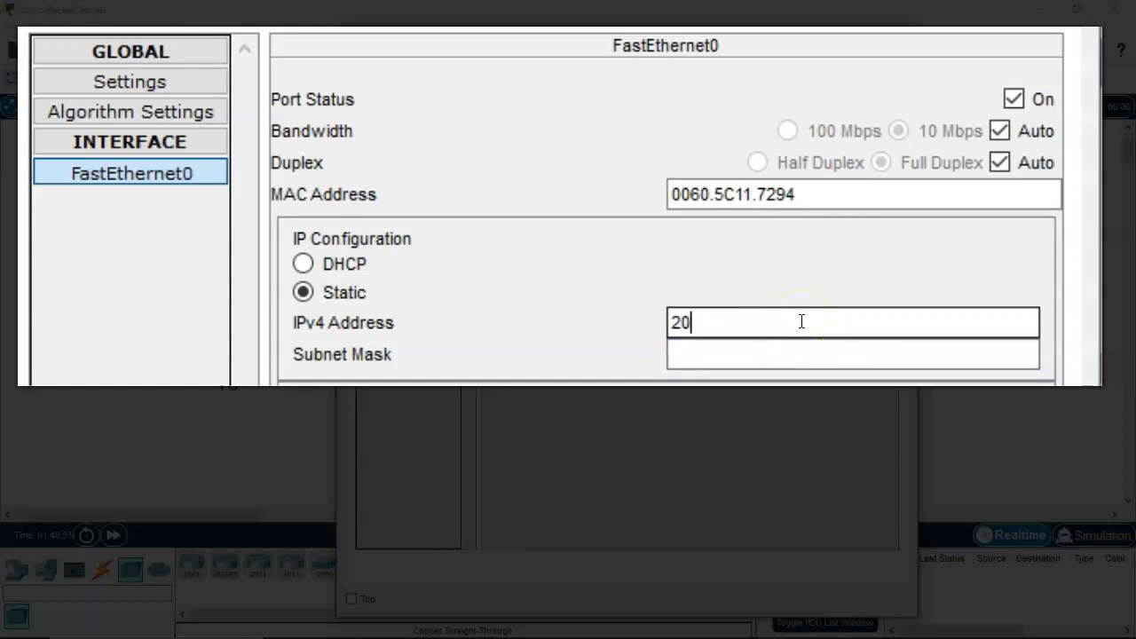
{"action": "type", "text": "8.67.220"}
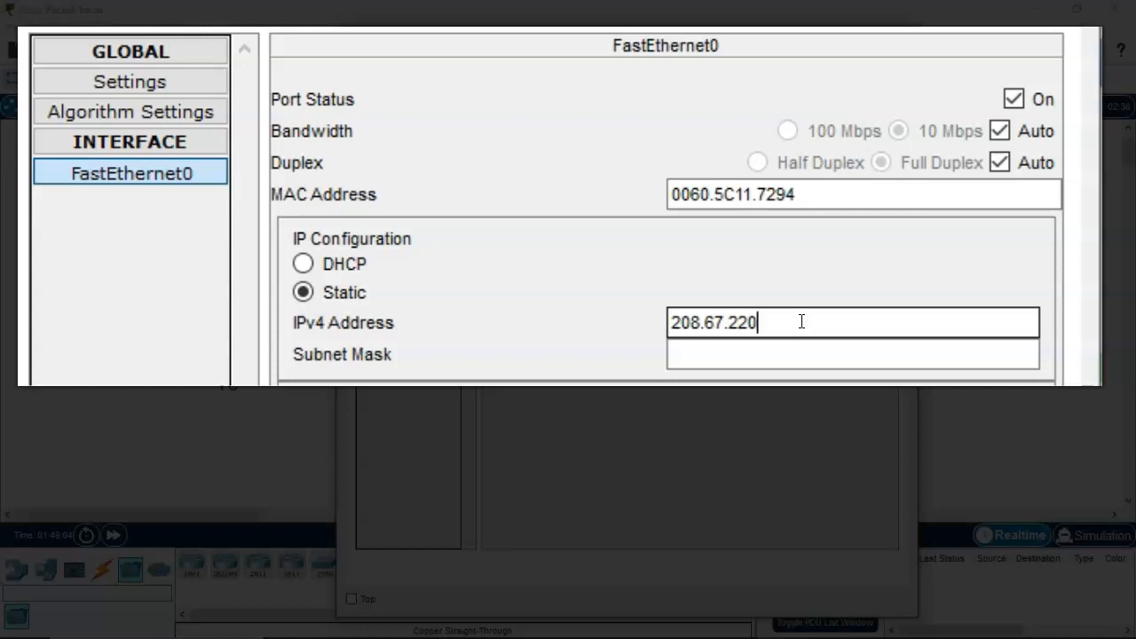
{"action": "type", "text": ".220"}
{"action": "left_click", "coordinate": [728, 356]}
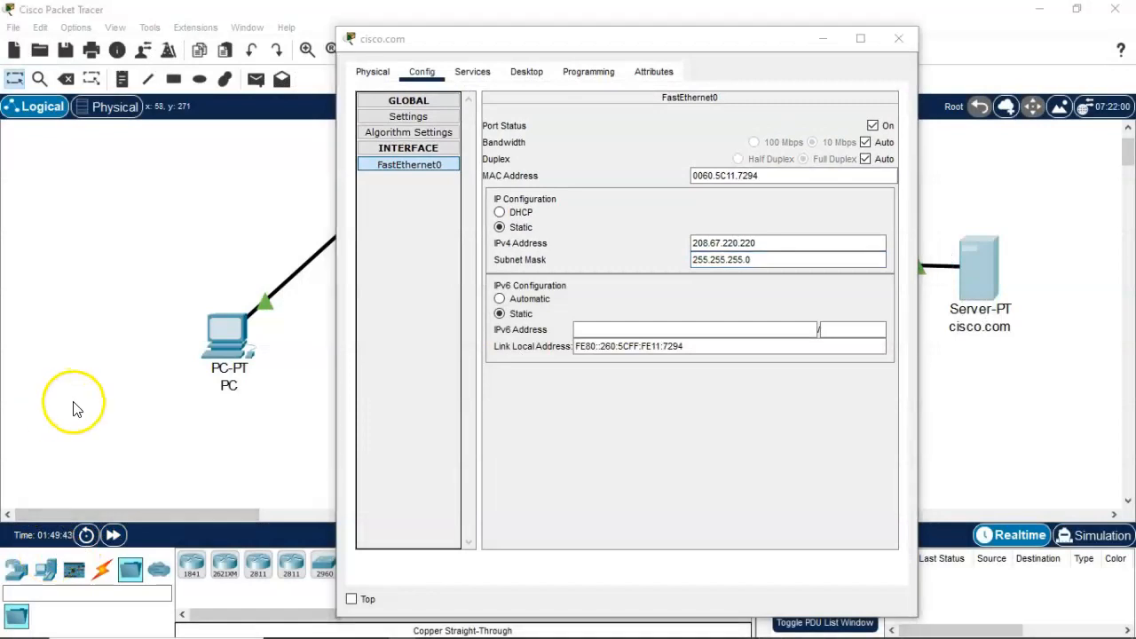
{"action": "left_click", "coordinate": [904, 37]}
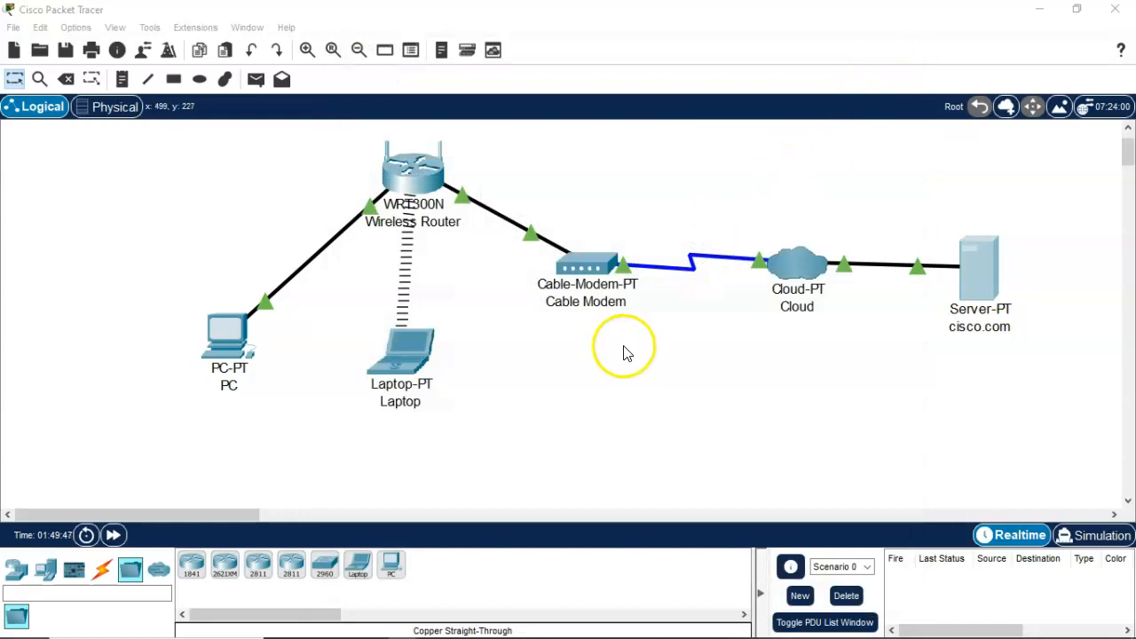
- Open the PC's Command Prompt and page through the remaining ipconfig /all output until the prompt is free
{"action": "left_click", "coordinate": [229, 336]}
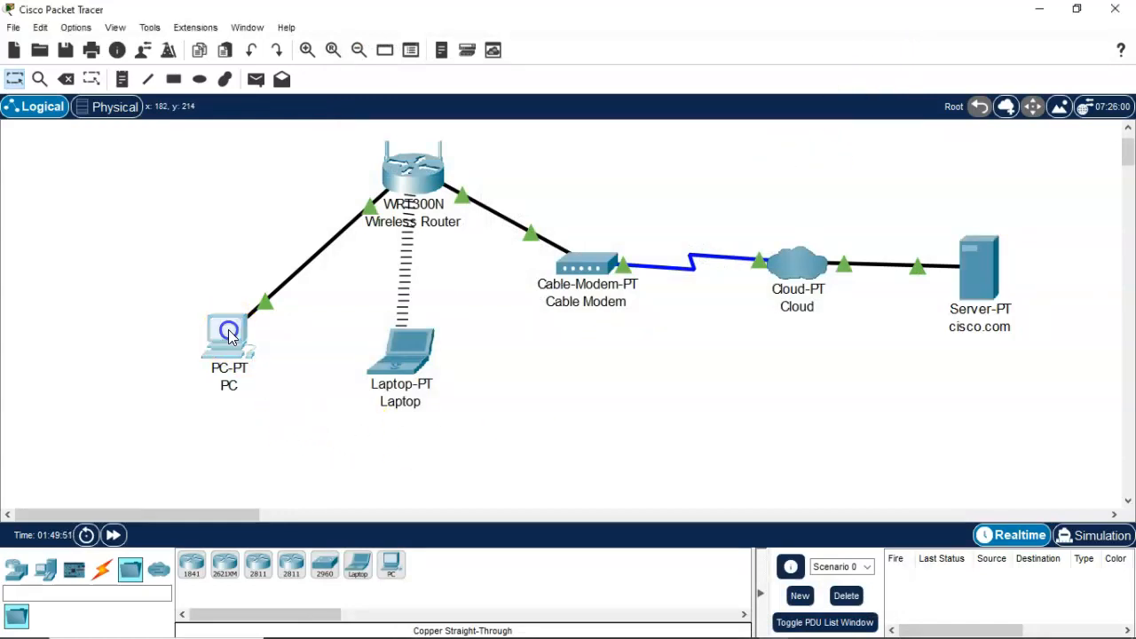
{"action": "left_click", "coordinate": [722, 145]}
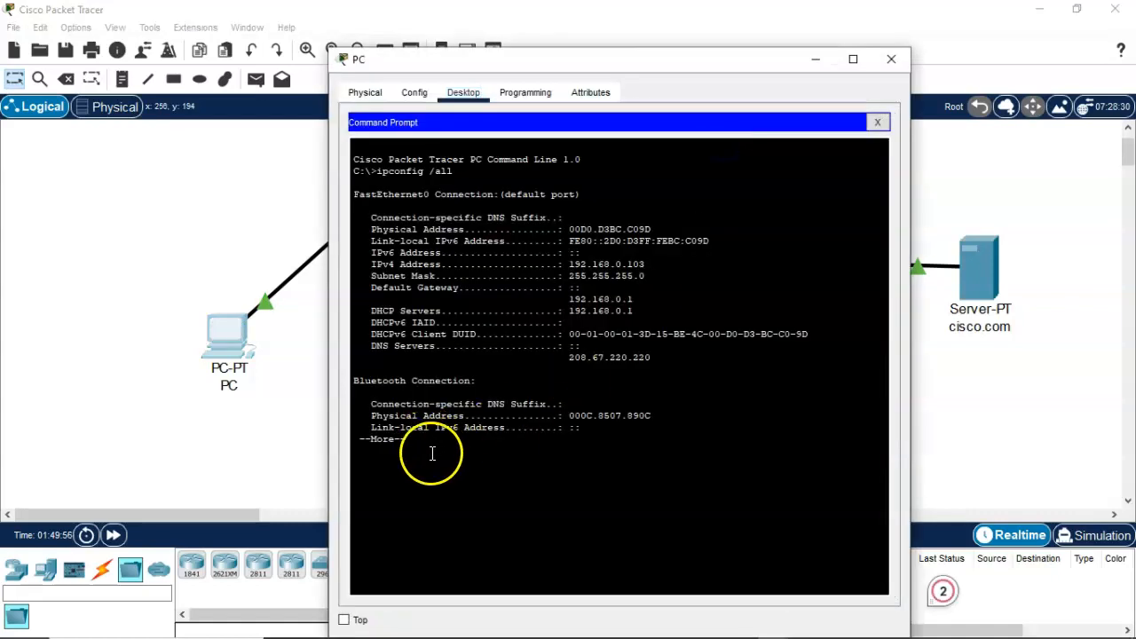
{"action": "key", "text": "Return"}
{"action": "key", "text": "Return"}
{"action": "key", "text": "Return"}
{"action": "key", "text": "Return"}
{"action": "key", "text": "Return"}
{"action": "key", "text": "Return"}
{"action": "key", "text": "Return"}
{"action": "key", "text": "Return"}
{"action": "key", "text": "Return"}
{"action": "key", "text": "Return"}
{"action": "key", "text": "Return"}
{"action": "key", "text": "Return"}
{"action": "key", "text": "Return"}
{"action": "key", "text": "Return"}
{"action": "key", "text": "Return"}
{"action": "key", "text": "Return"}
{"action": "key", "text": "Return"}
{"action": "key", "text": "Return"}
{"action": "key", "text": "Return"}
{"action": "key", "text": "Return"}
{"action": "key", "text": "Return"}
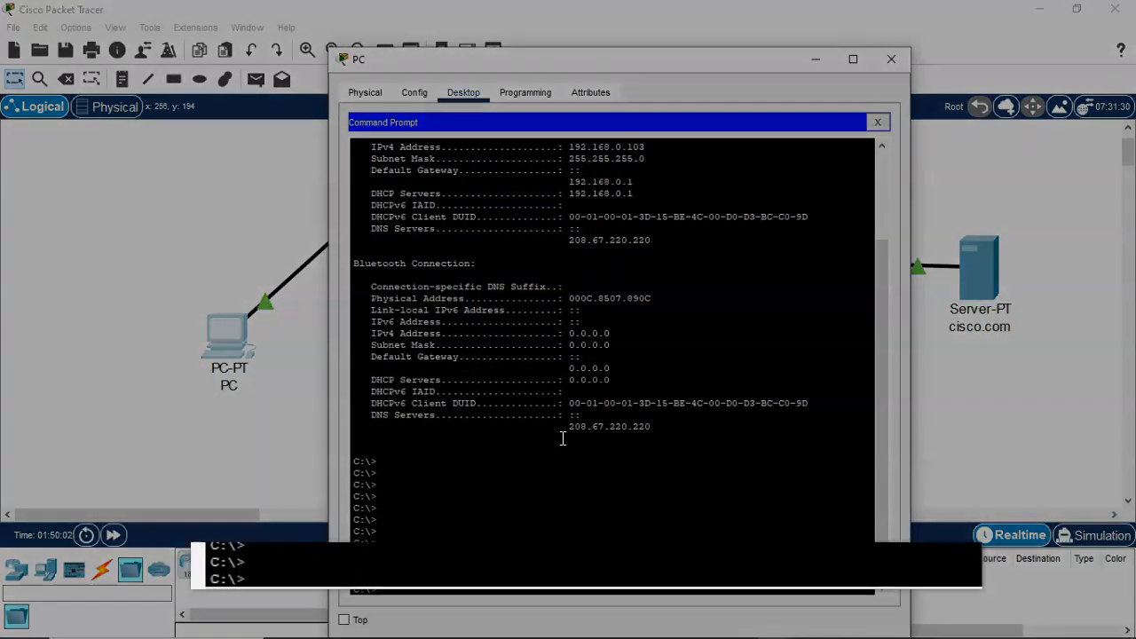
- Renew the PC's DHCP address by running ipconfig /renew in its Command Prompt
{"action": "type", "text": "ipconfig "}
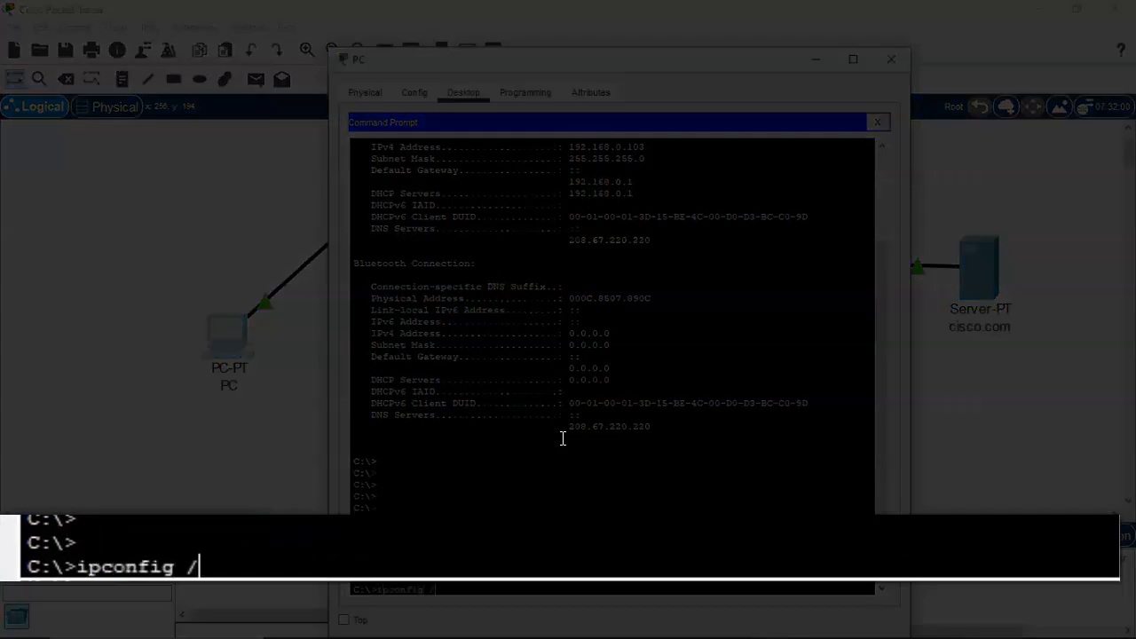
{"action": "type", "text": "/renew"}
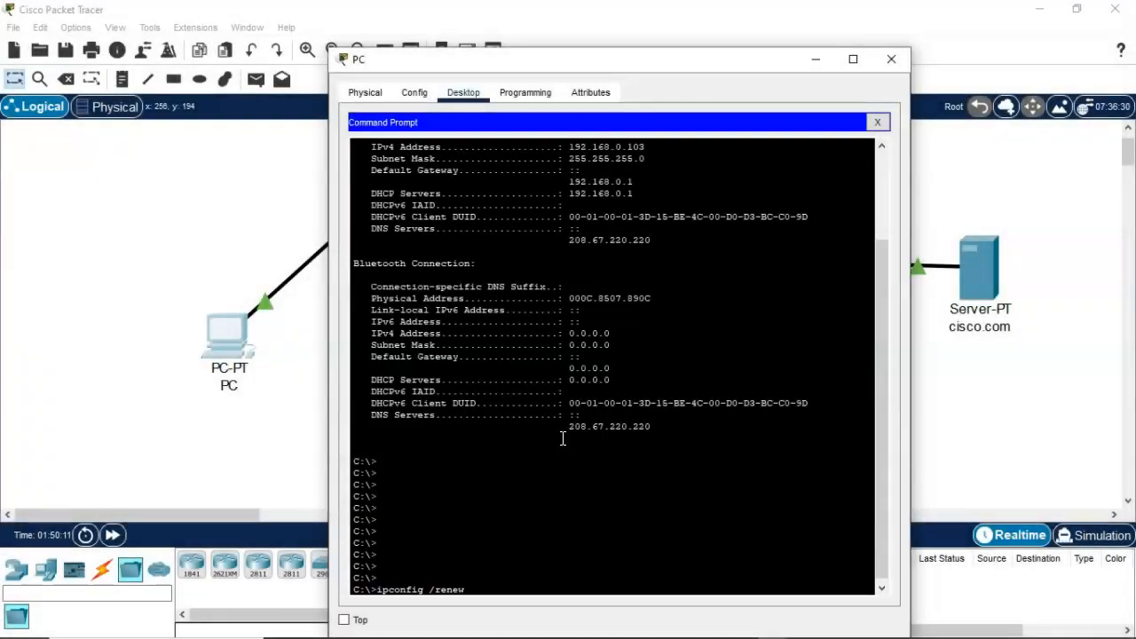
{"action": "key", "text": "Return"}
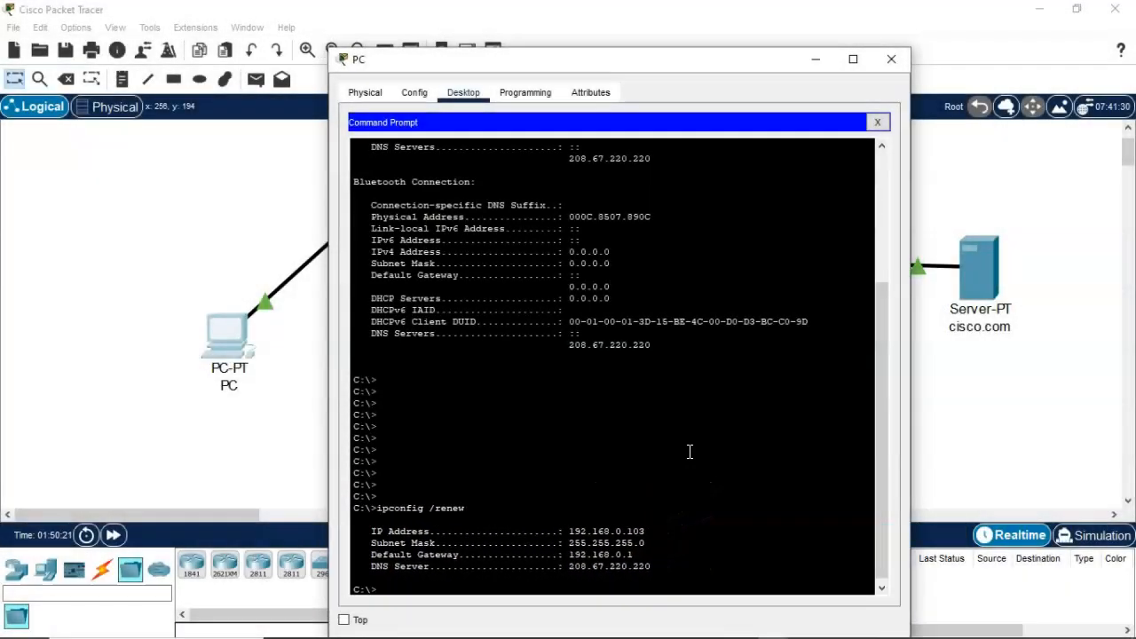
{"action": "left_click", "coordinate": [107, 566]}
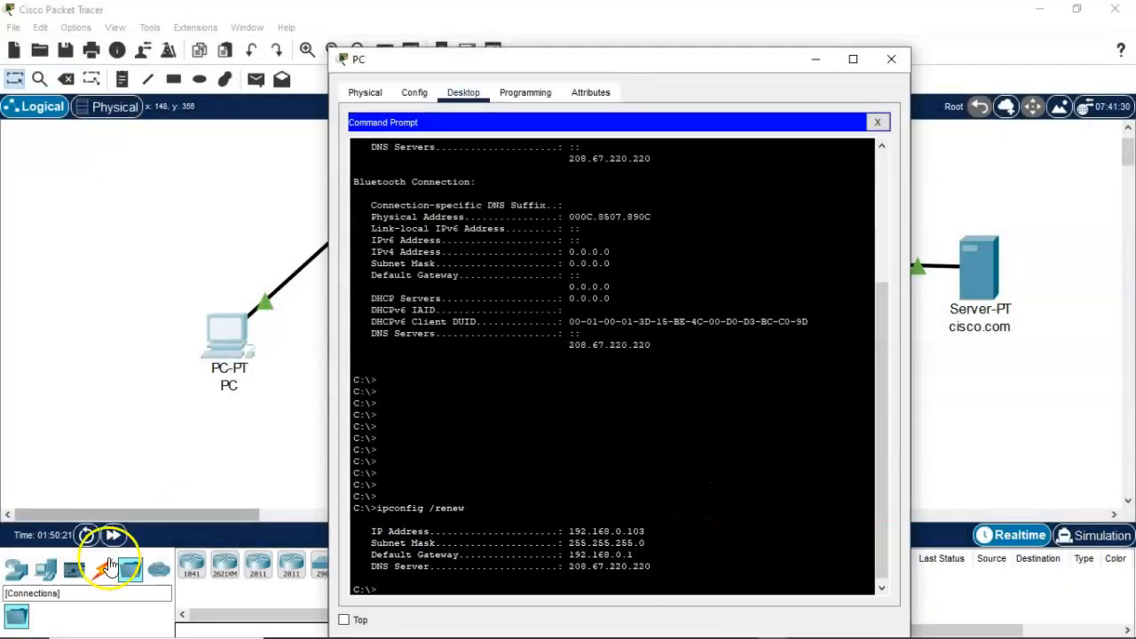
{"action": "left_click", "coordinate": [247, 424]}
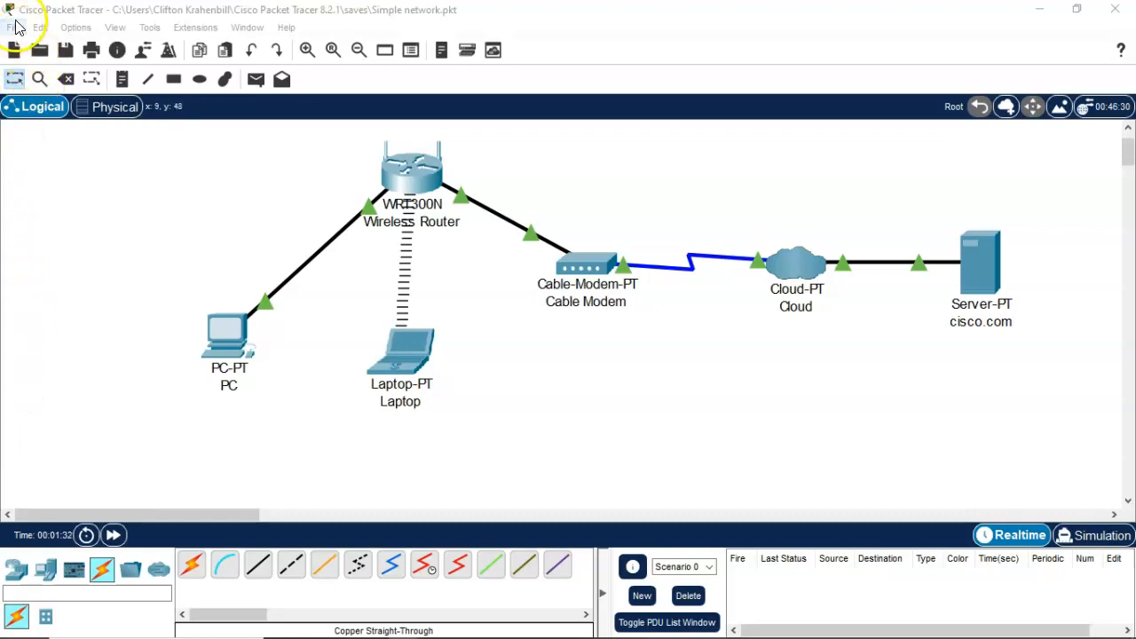
{"action": "left_click", "coordinate": [15, 27]}
{"action": "left_click", "coordinate": [42, 140]}
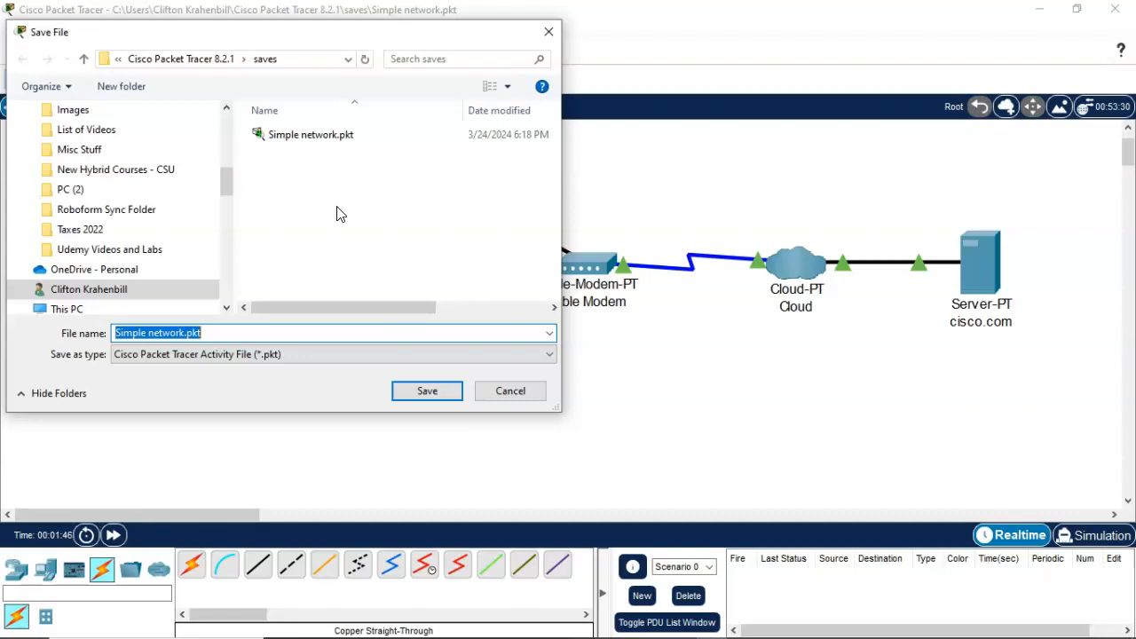
{"action": "left_click", "coordinate": [509, 397]}
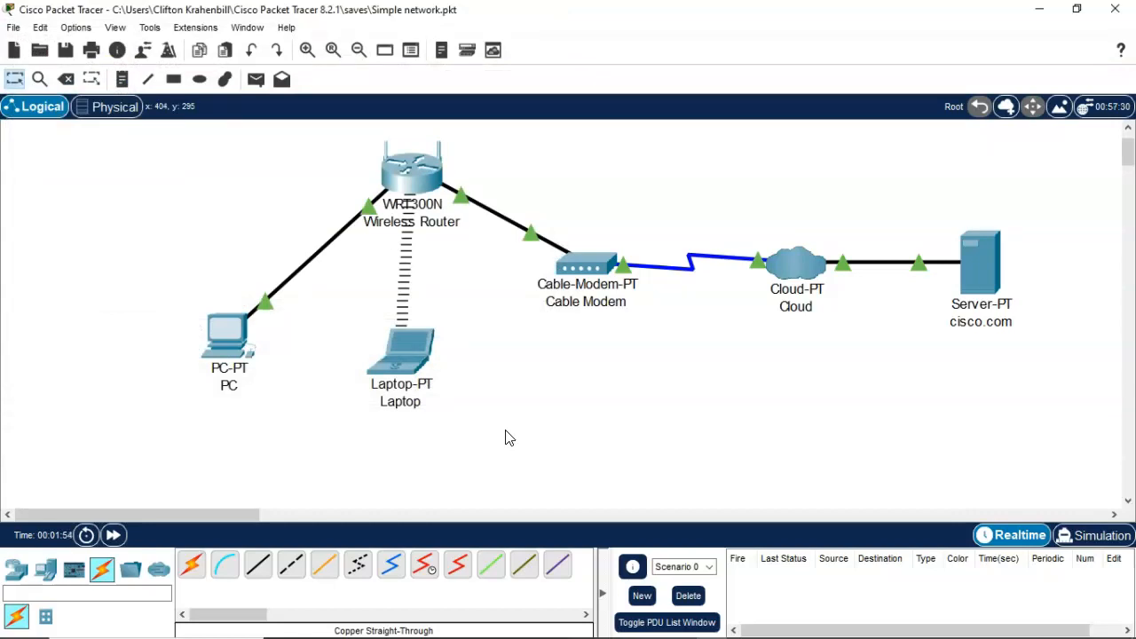
- Exit the program instance that has the Simple network.pkt file open
{"action": "left_click", "coordinate": [1119, 10]}
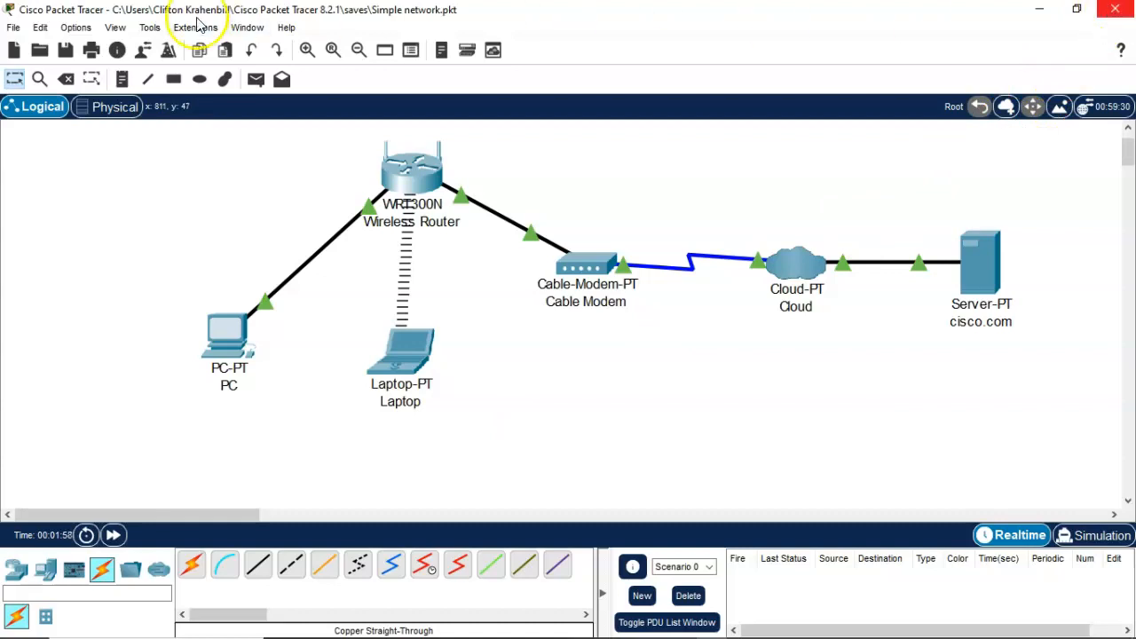
{"action": "left_click", "coordinate": [13, 27]}
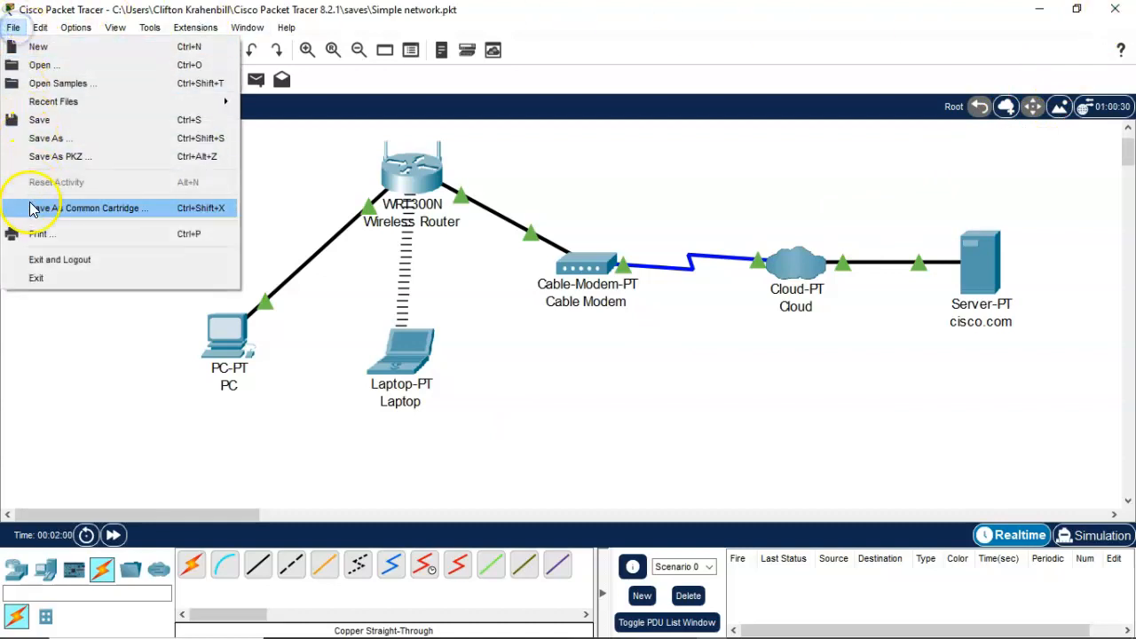
{"action": "left_click", "coordinate": [36, 280]}
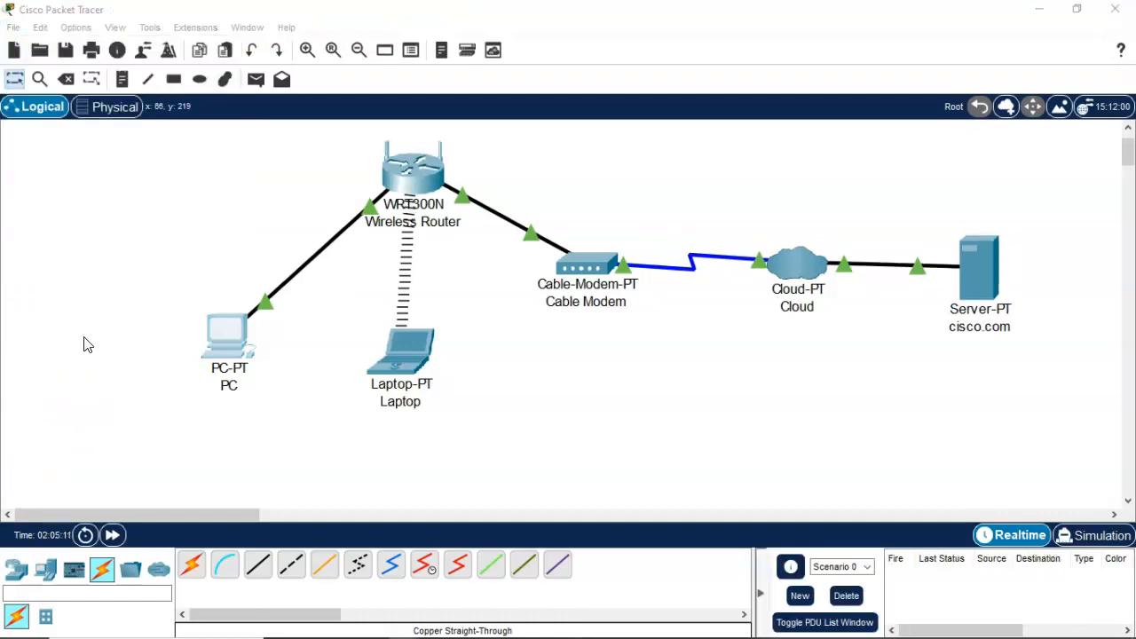